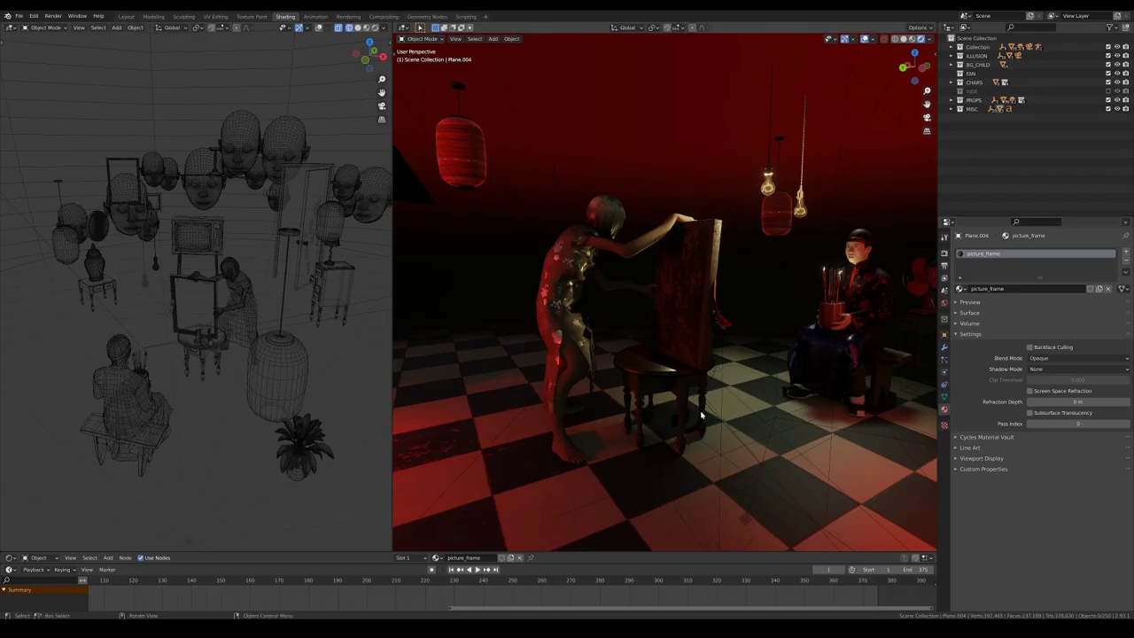
Turn on Backface Culling for the picture_frame material.
middle_click_drag(808, 402, 843, 390)
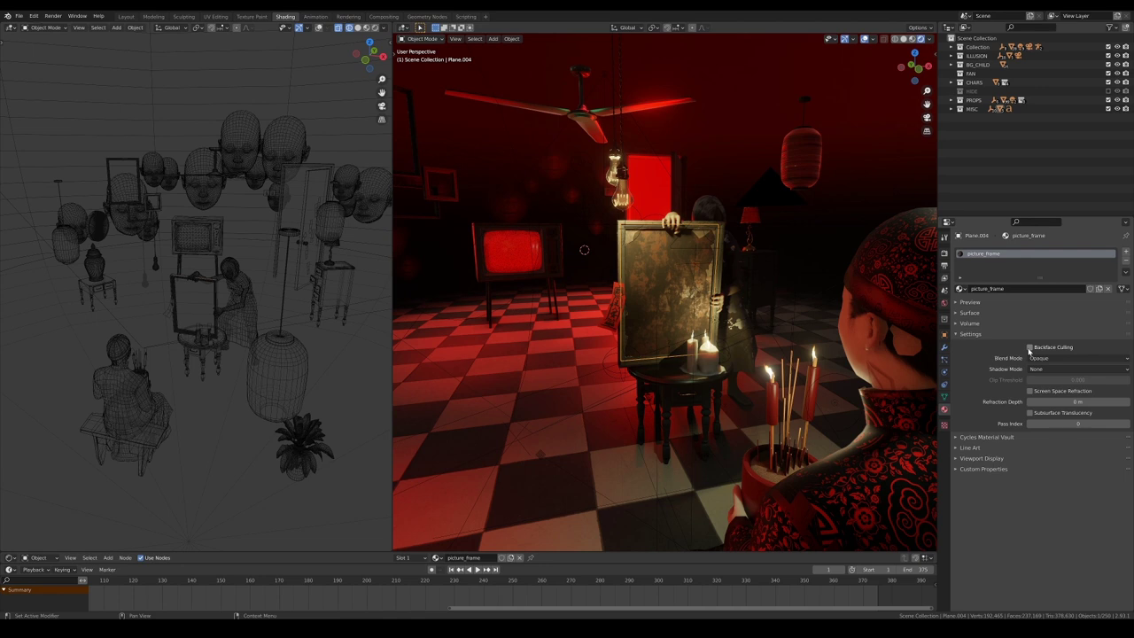
left_click(1030, 348)
middle_click_drag(684, 428, 716, 426)
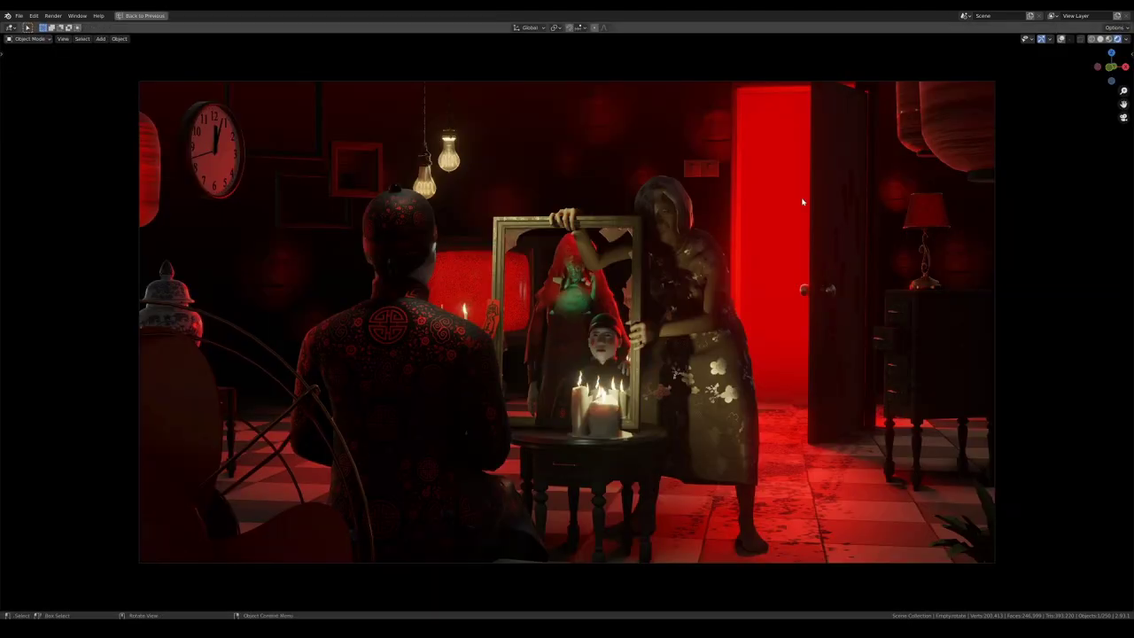
Try rotating the picture frame's empty about the global Y axis in the camera view.
key("r")
key("x")
key("x")
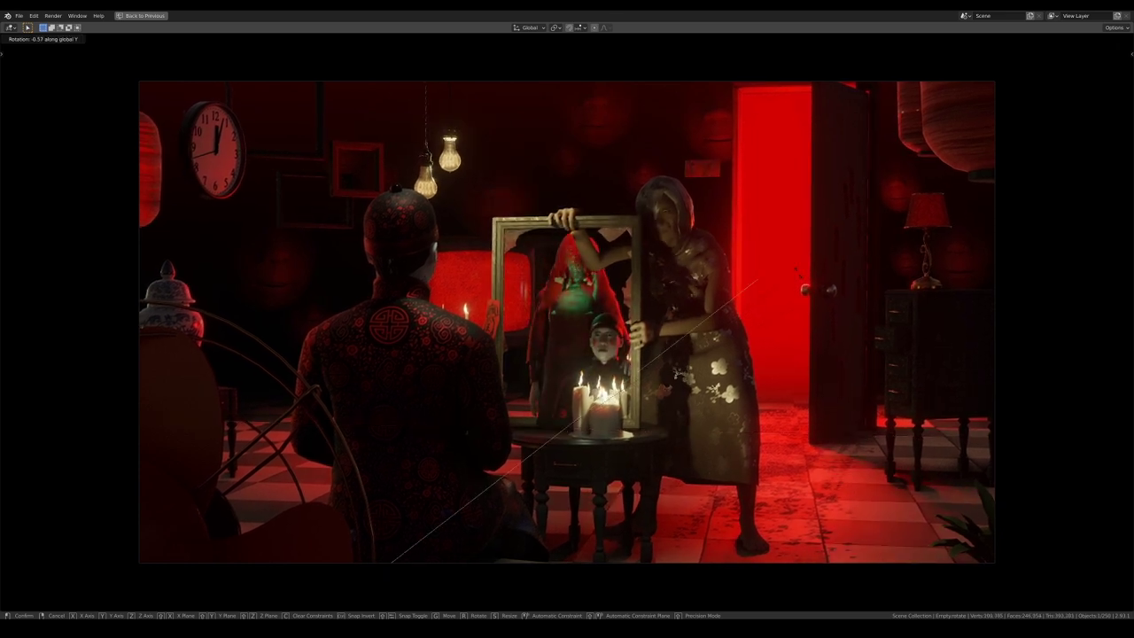
key("y")
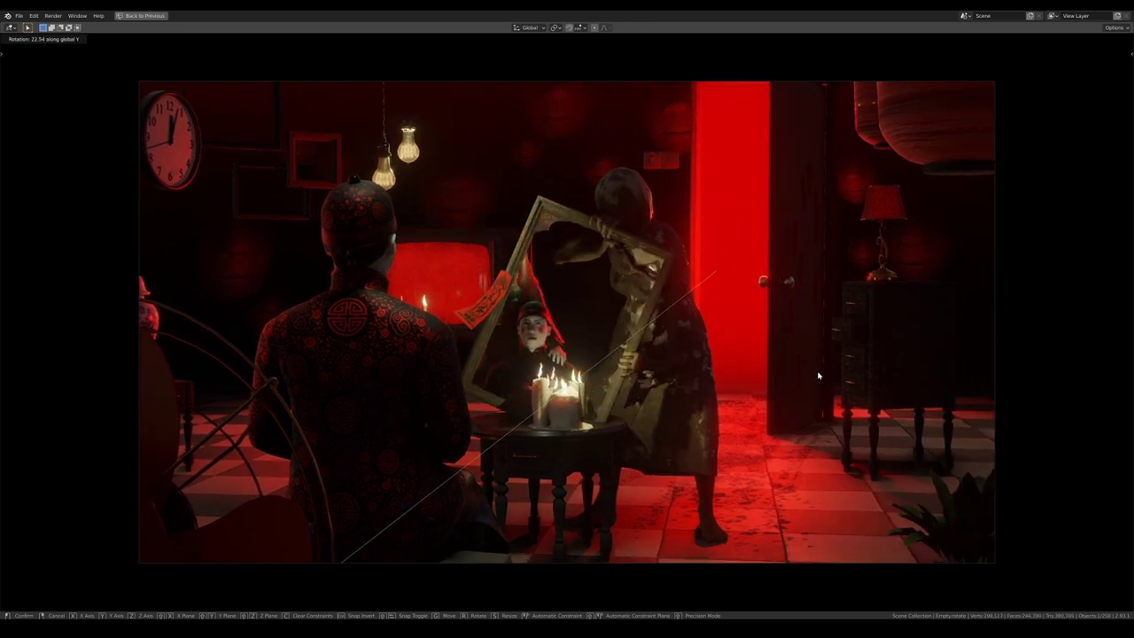
key("Escape")
Move the picture frame's empty freely by a small amount in the camera view.
key("g")
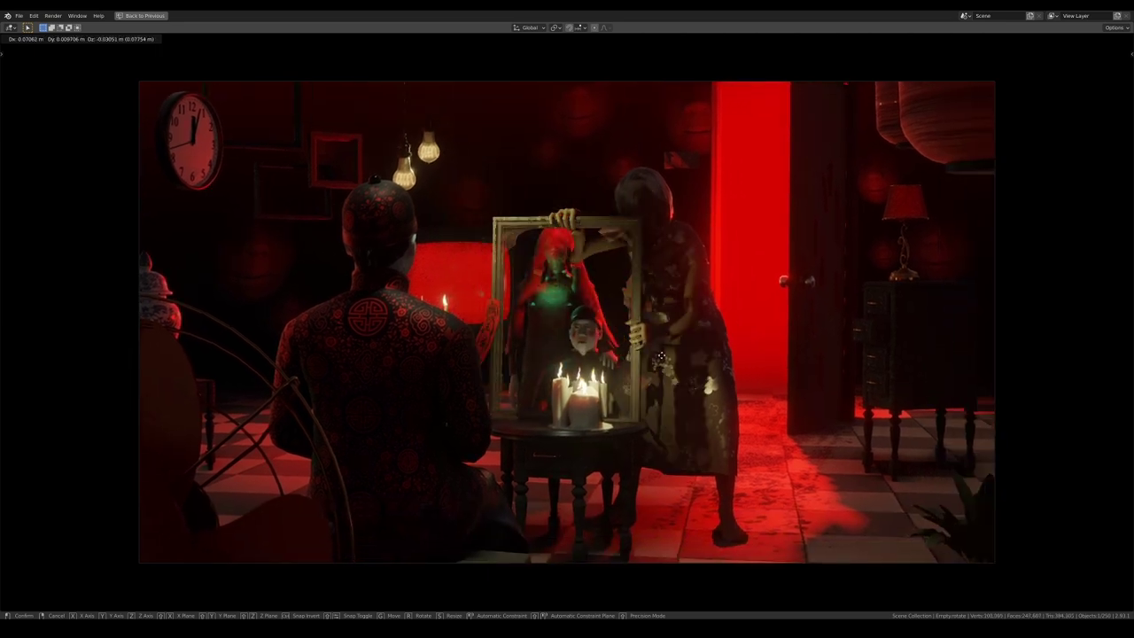
left_click(672, 359)
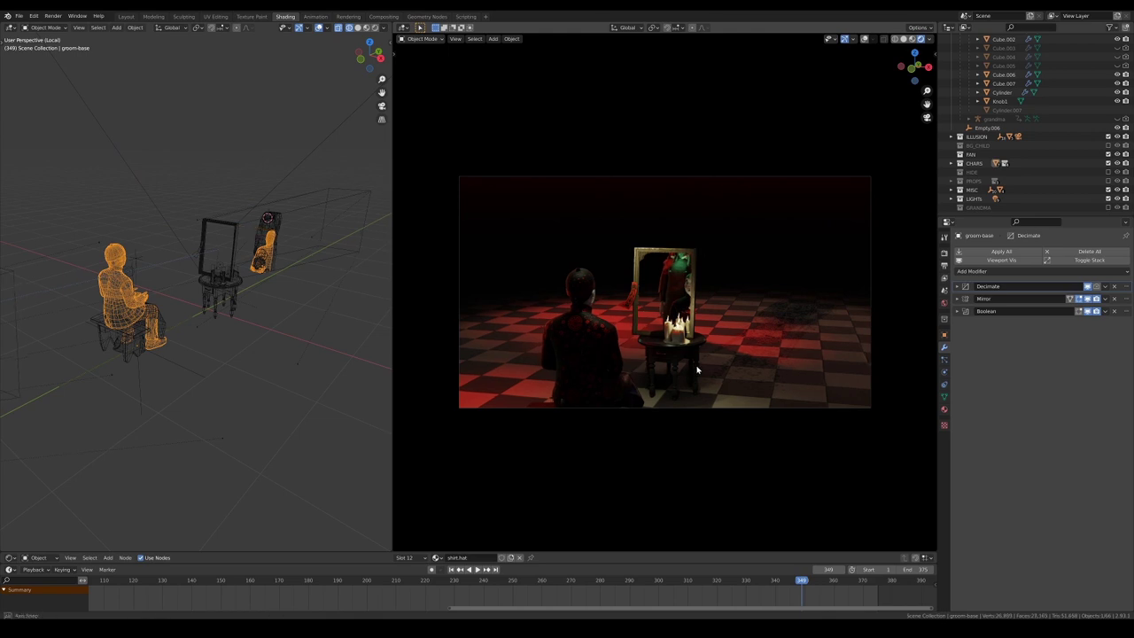
Switch the groom-base object's Boolean modifier off and back on in the viewport to compare the results.
middle_click_drag(697, 368, 691, 368)
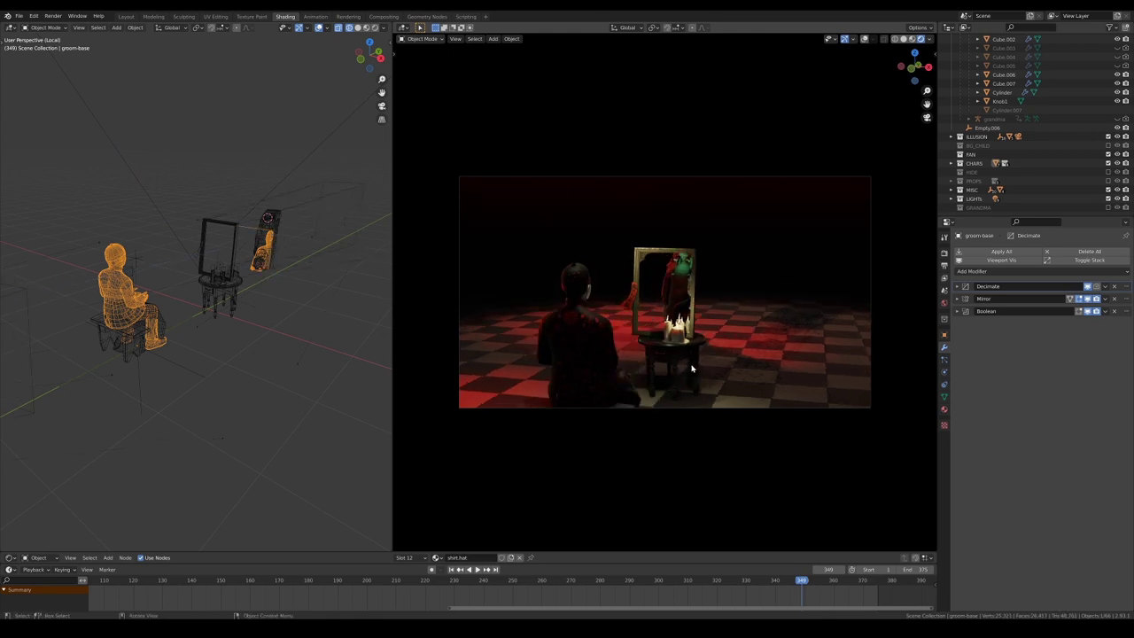
left_click(1087, 313)
left_click(1087, 312)
Examine the modifier stacks of the bride-base figure and the Cube.Portal volume behind the frame.
left_click(278, 226)
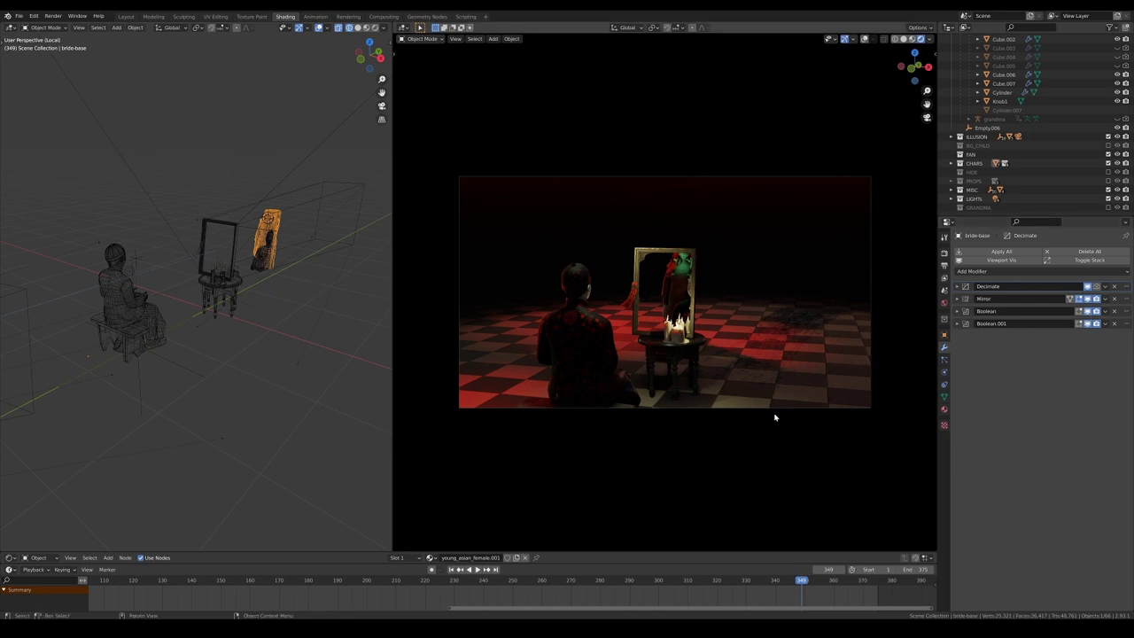
left_click(301, 210)
middle_click_drag(284, 390, 228, 360)
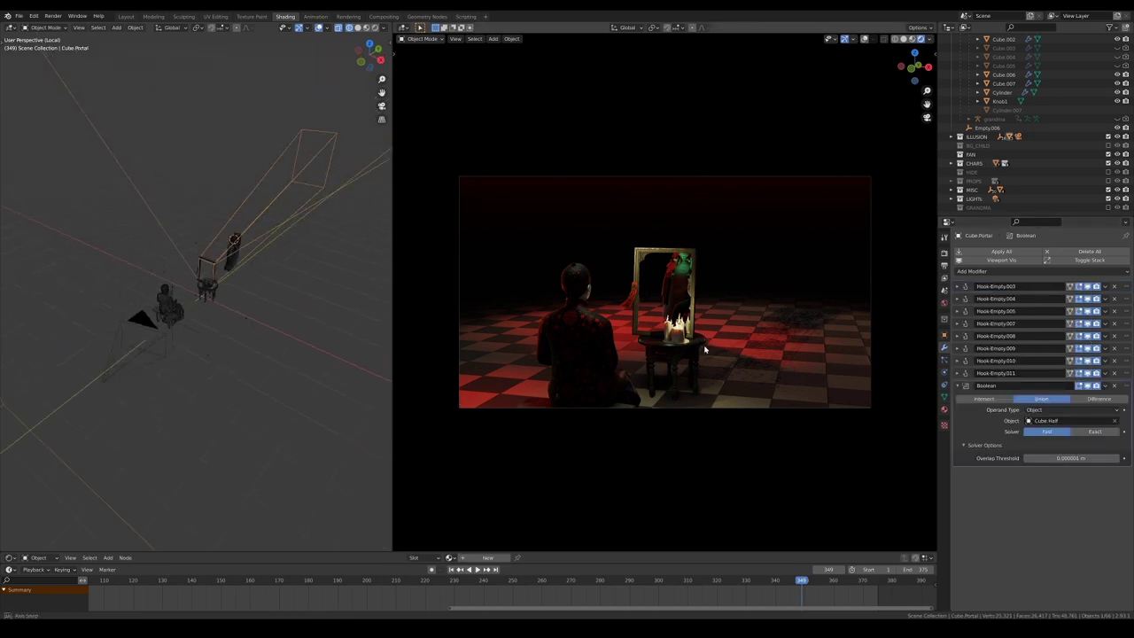
middle_click_drag(705, 349, 736, 403)
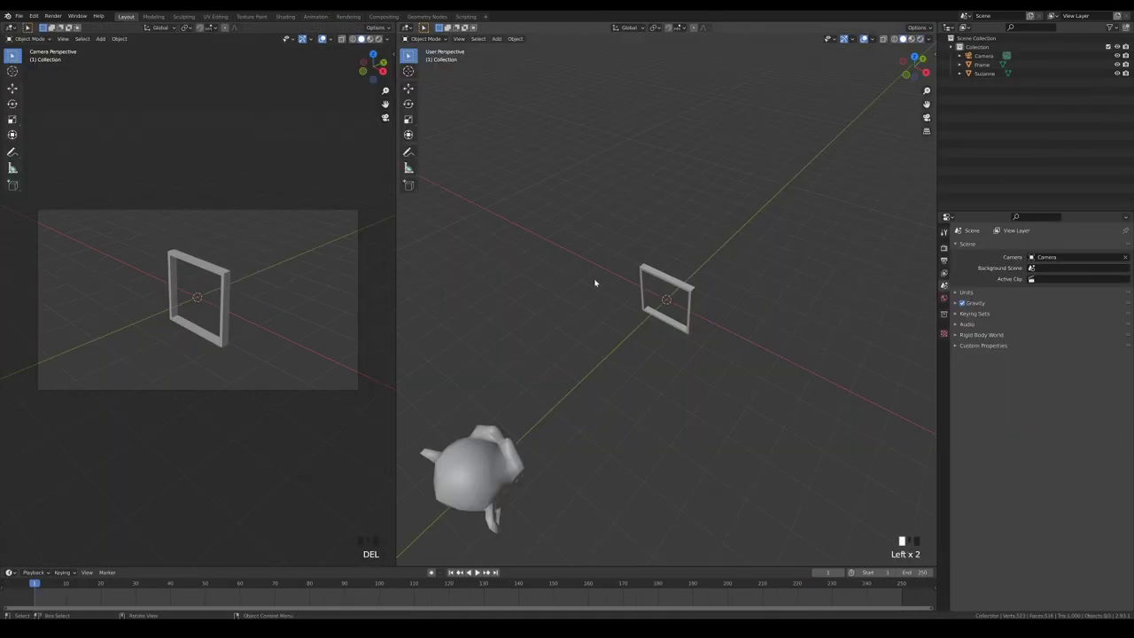
Add a cube mesh around the frame and set its viewport display to Wire.
key("shift+a")
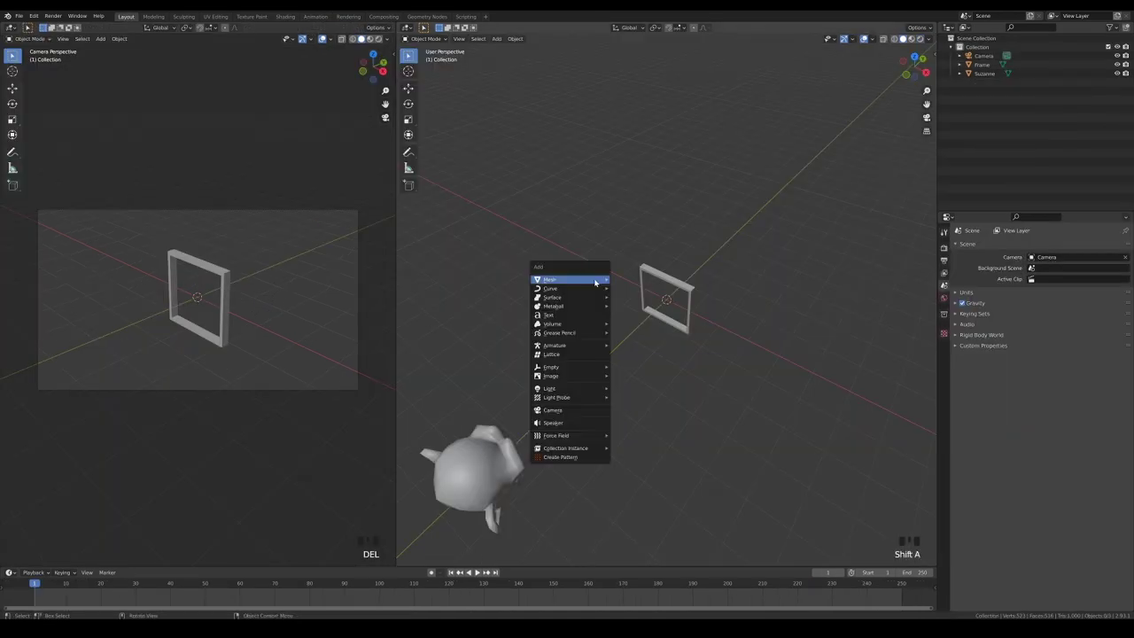
mouse_move(596, 282)
left_click(638, 288)
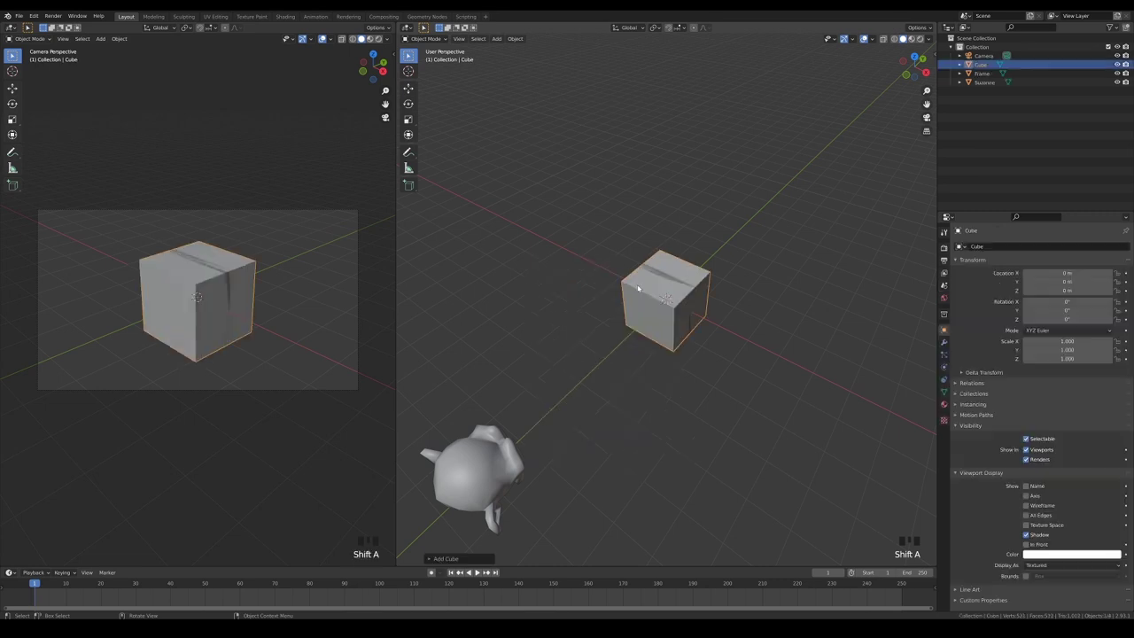
left_click(1036, 567)
left_click(1042, 550)
left_click(738, 381)
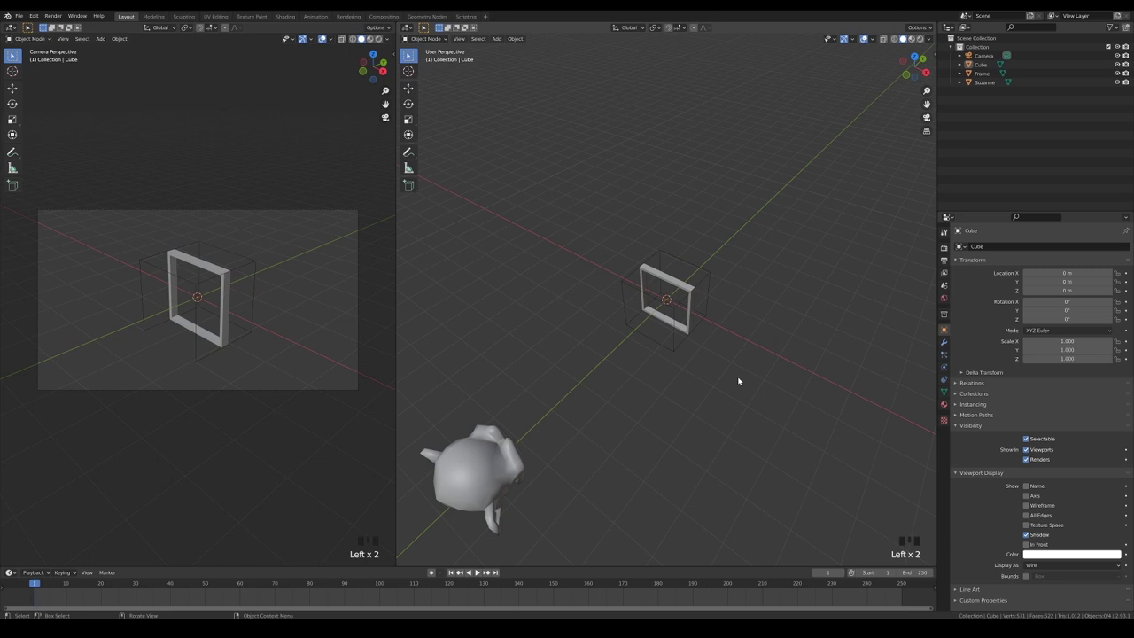
Hook the wire cube's upper corner vertex at X -1, Y -1 to a new empty.
scroll(744, 381, "up", 4)
left_click(701, 336)
middle_click_drag(701, 337, 696, 378)
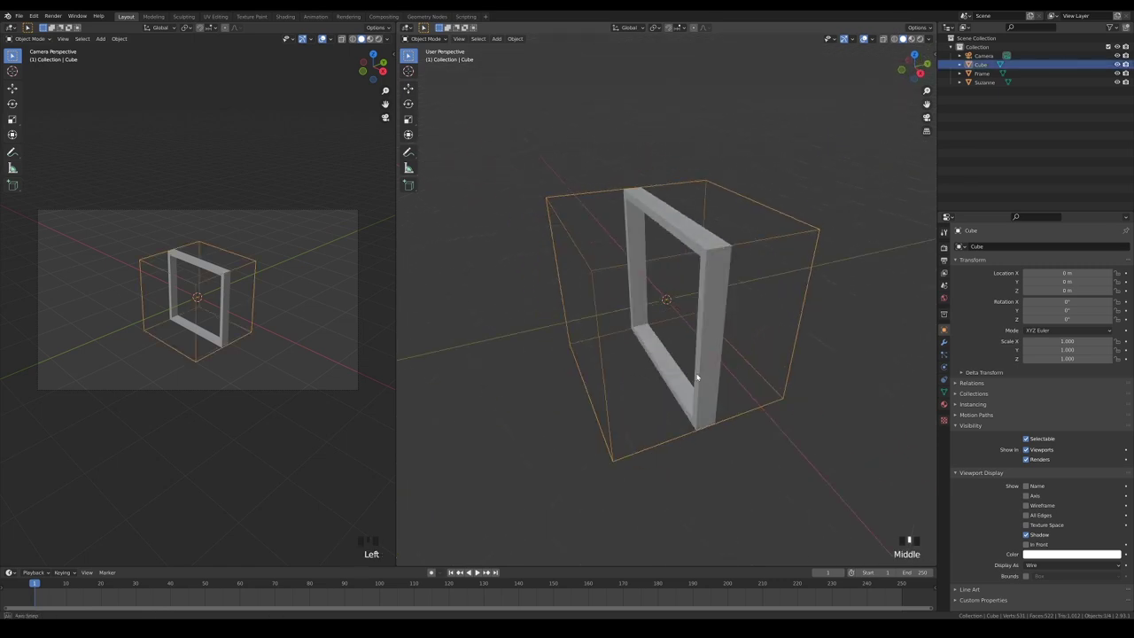
scroll(697, 378, "down", 2)
key("Tab")
left_click(604, 251)
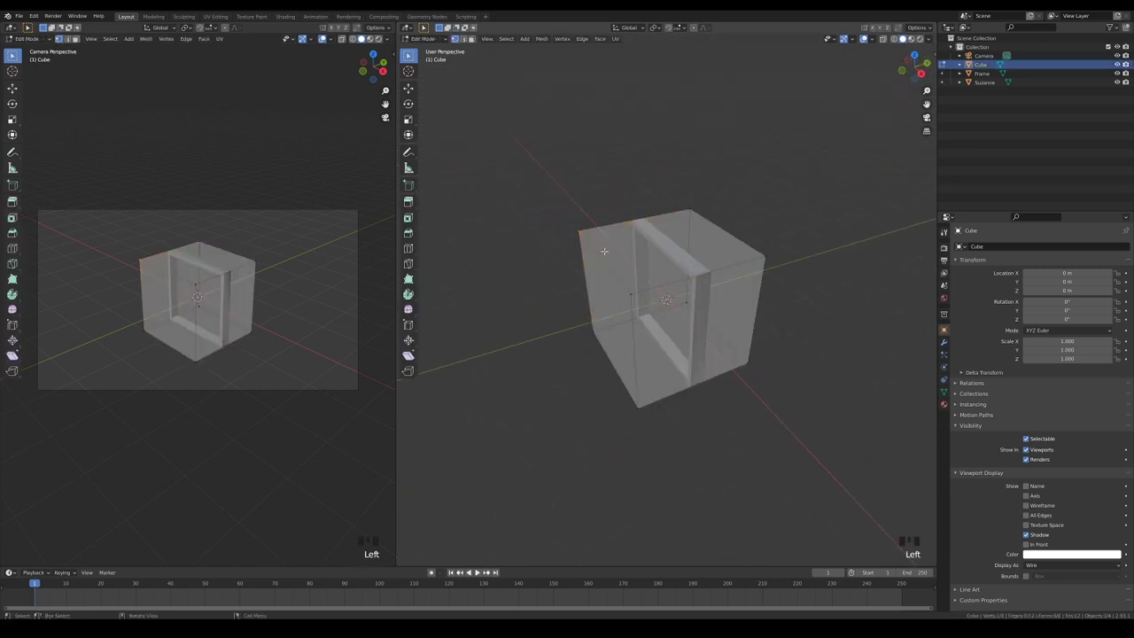
key("ctrl+h")
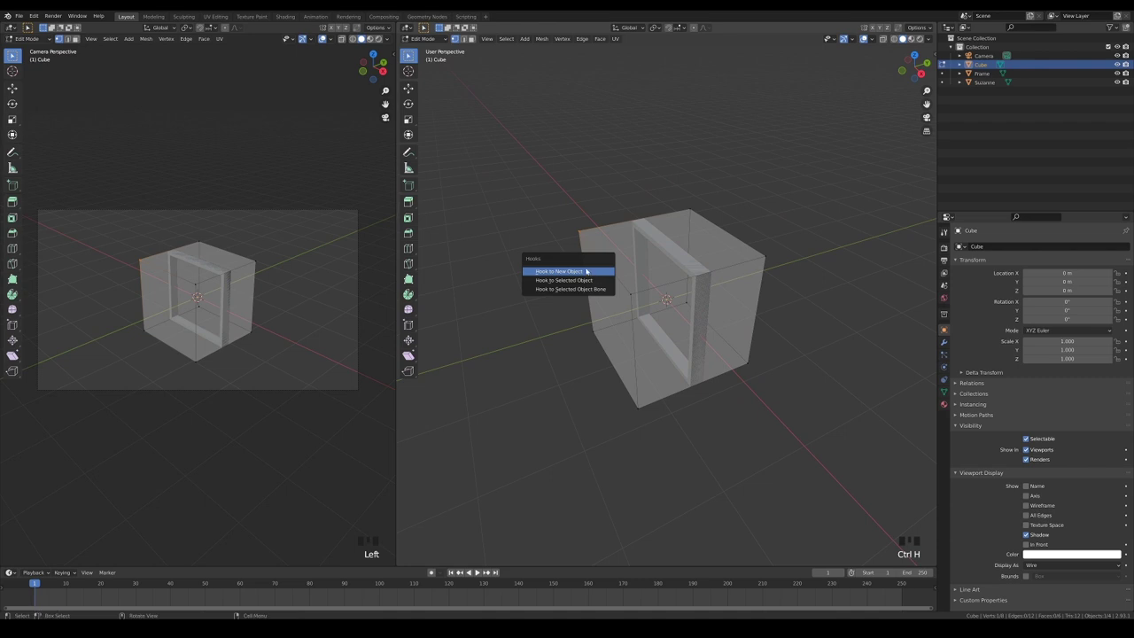
left_click(568, 274)
Hook each of the cube's seven remaining corner vertices to its own new empty and return to Object Mode.
key("ctrl+h")
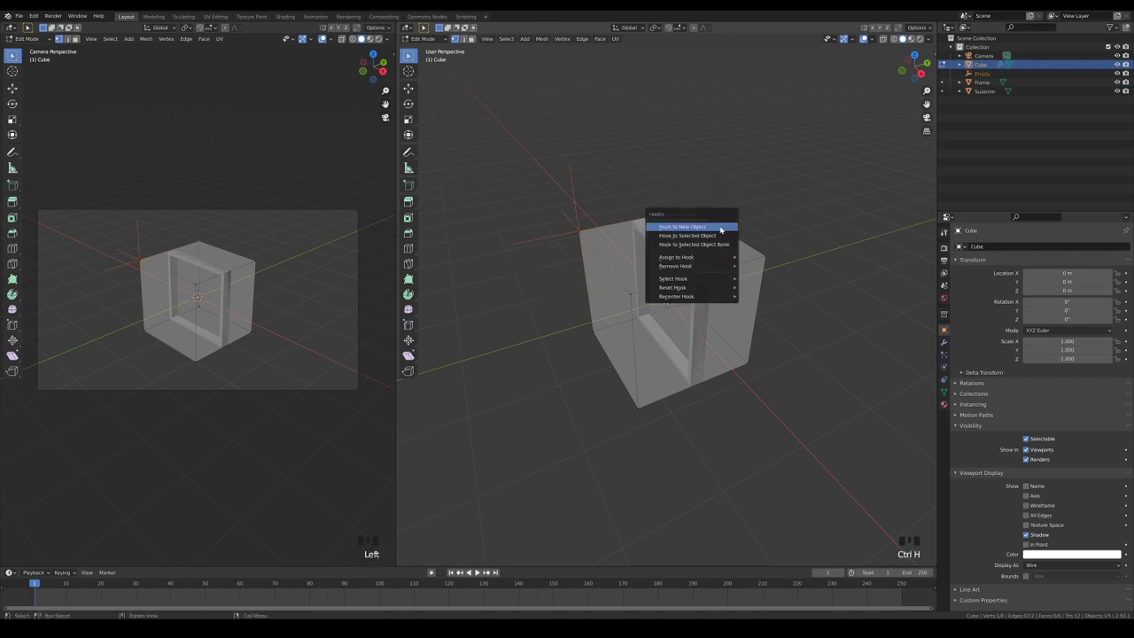
left_click(700, 228)
key("ctrl+h")
left_click(644, 312)
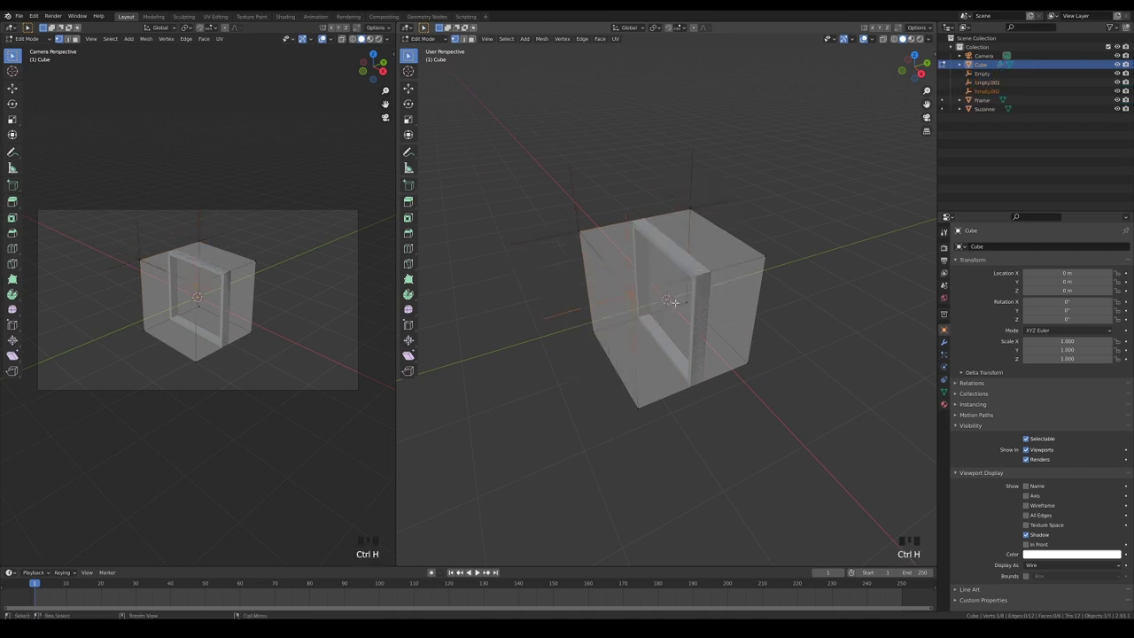
left_click_drag(742, 238, 791, 272)
key("ctrl+h")
left_click(791, 271)
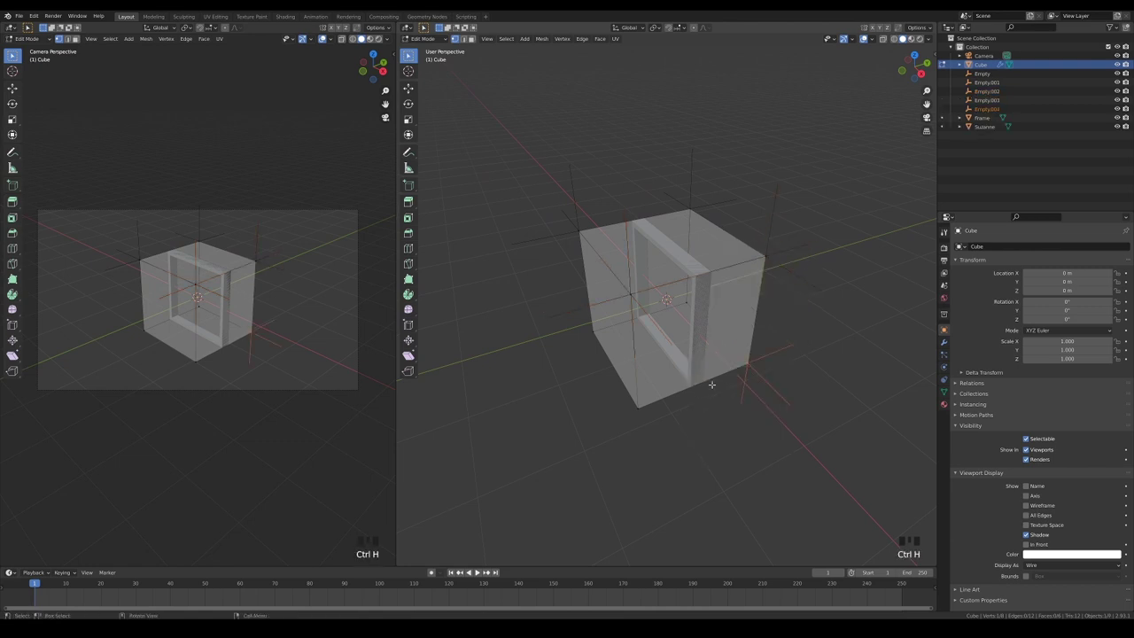
key("Tab")
Parent the upper rear hook empty Empty.003 to its front counterpart Empty.002.
left_click(805, 255)
key("g")
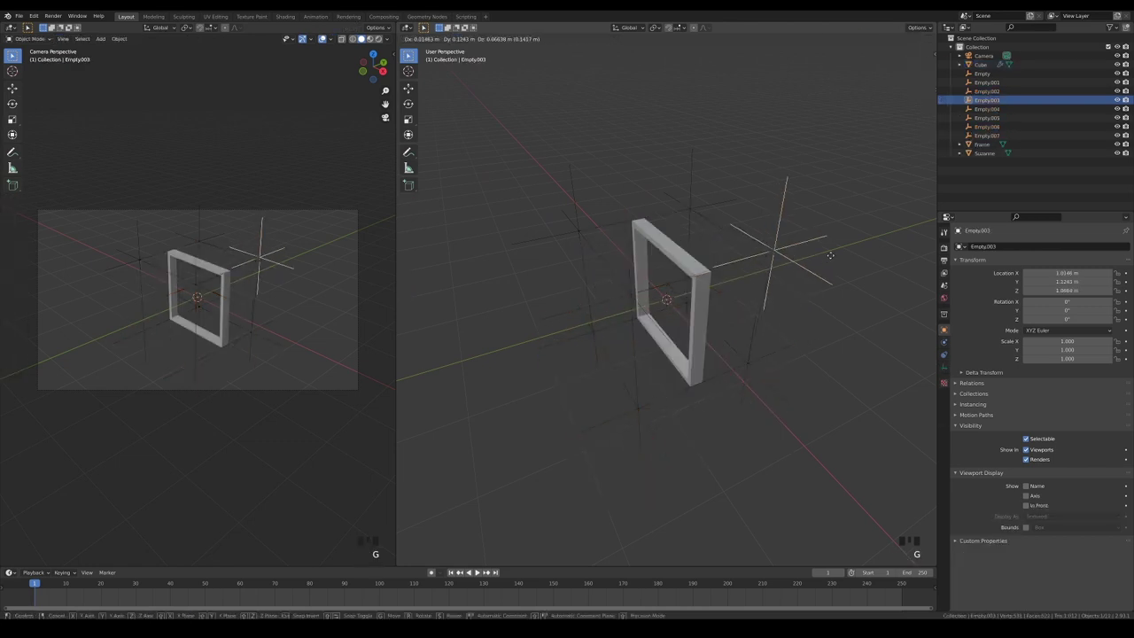
right_click(820, 250)
left_click(625, 234, "shift")
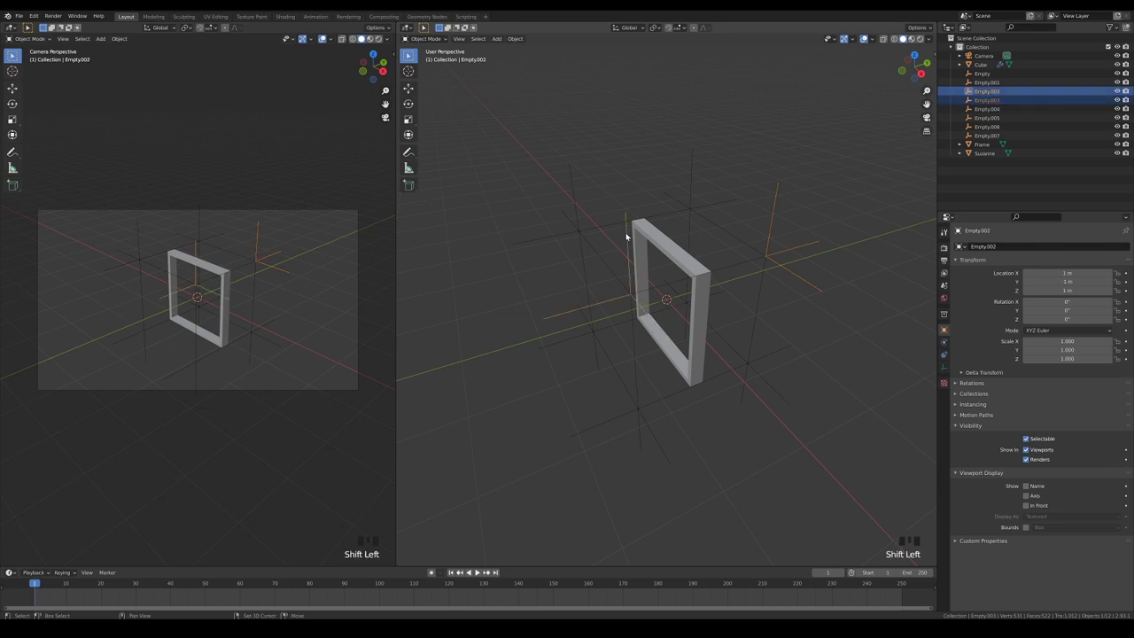
key("ctrl+p")
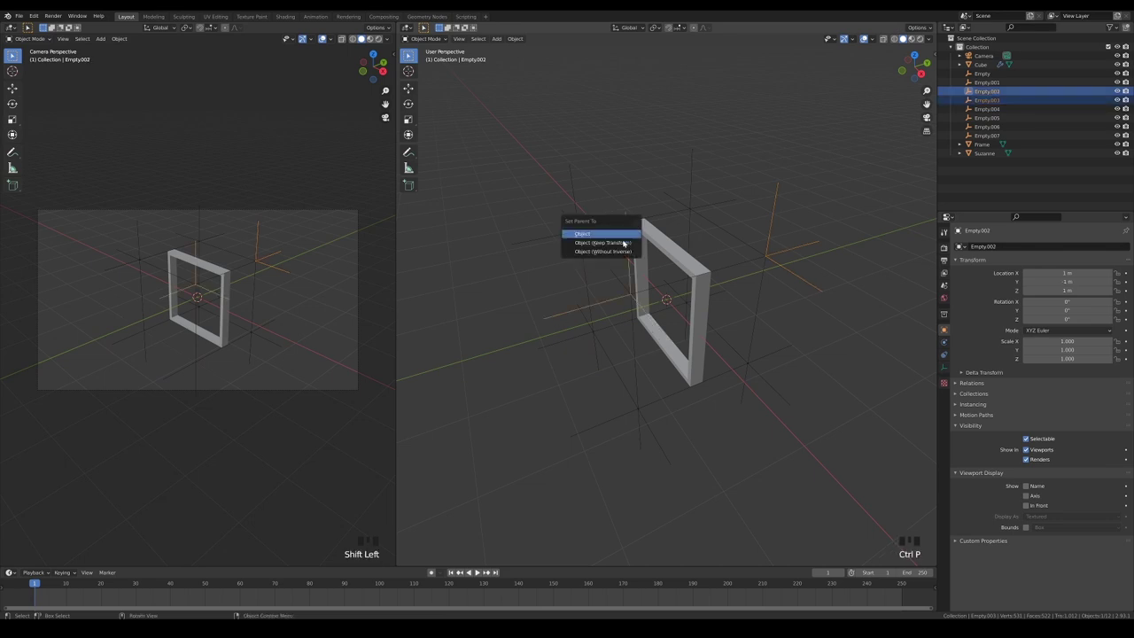
left_click(603, 233)
Parent the other three rear hook empties to their matching front empties pair by pair, keeping their transforms.
left_click(695, 172)
left_click(573, 191, "shift")
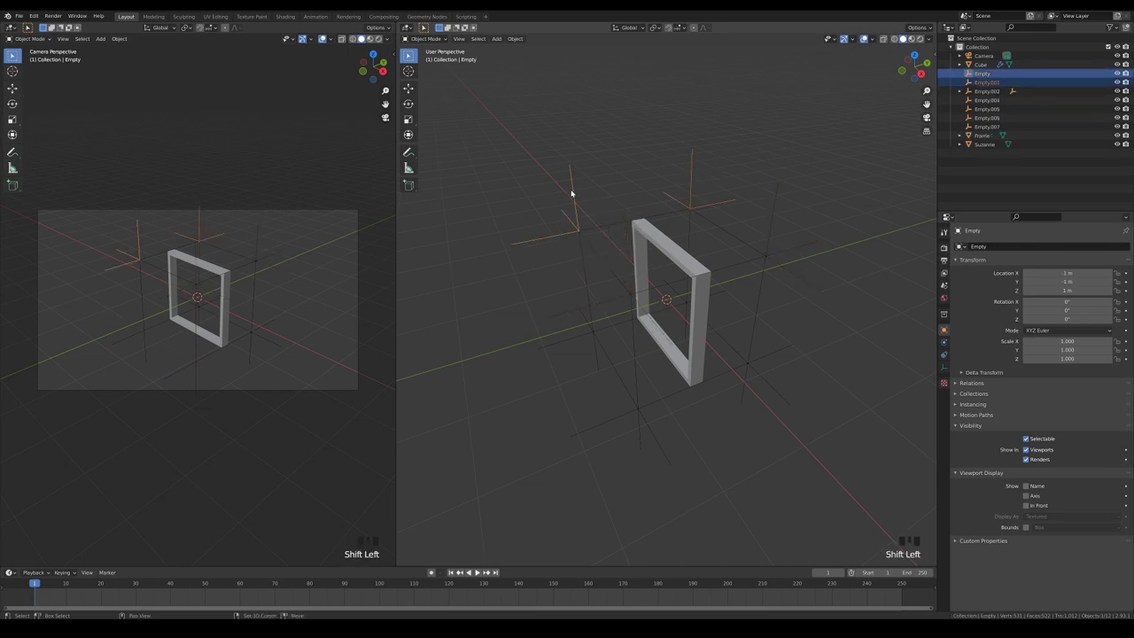
key("ctrl+p")
left_click(582, 211)
left_click(560, 350, "shift")
key("ctrl+p")
left_click(560, 350)
left_click(782, 353)
left_click(611, 422, "shift")
key("ctrl+p")
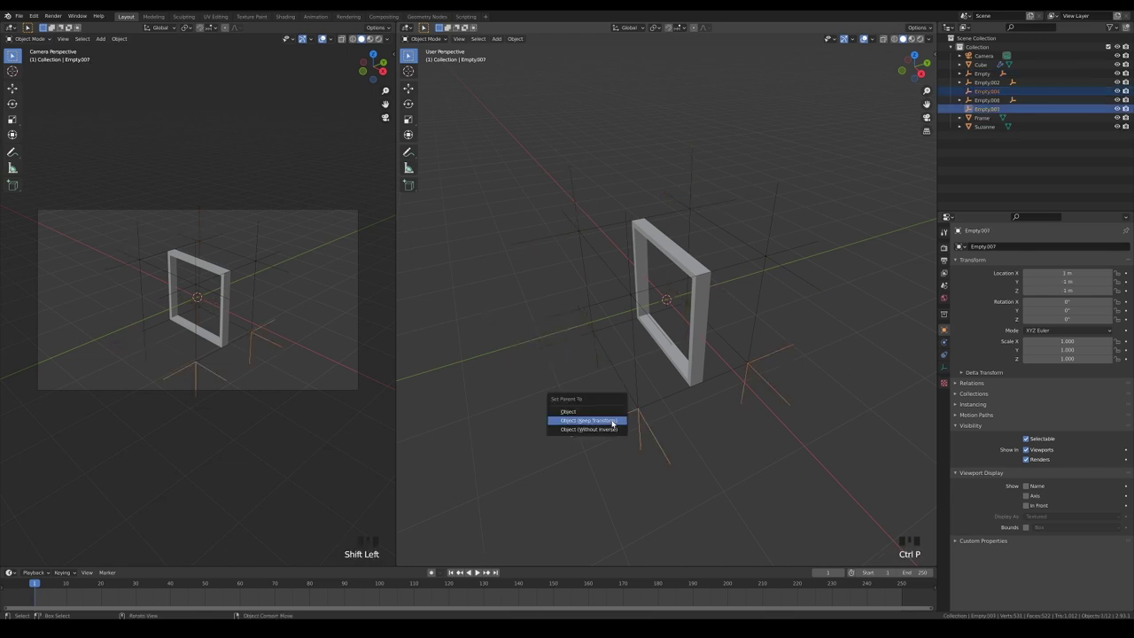
left_click(612, 422)
Try moving the upper front hook empties together with their children.
left_click(563, 353)
left_click(569, 200)
key("g")
right_click(553, 209)
left_click(608, 302)
key("g")
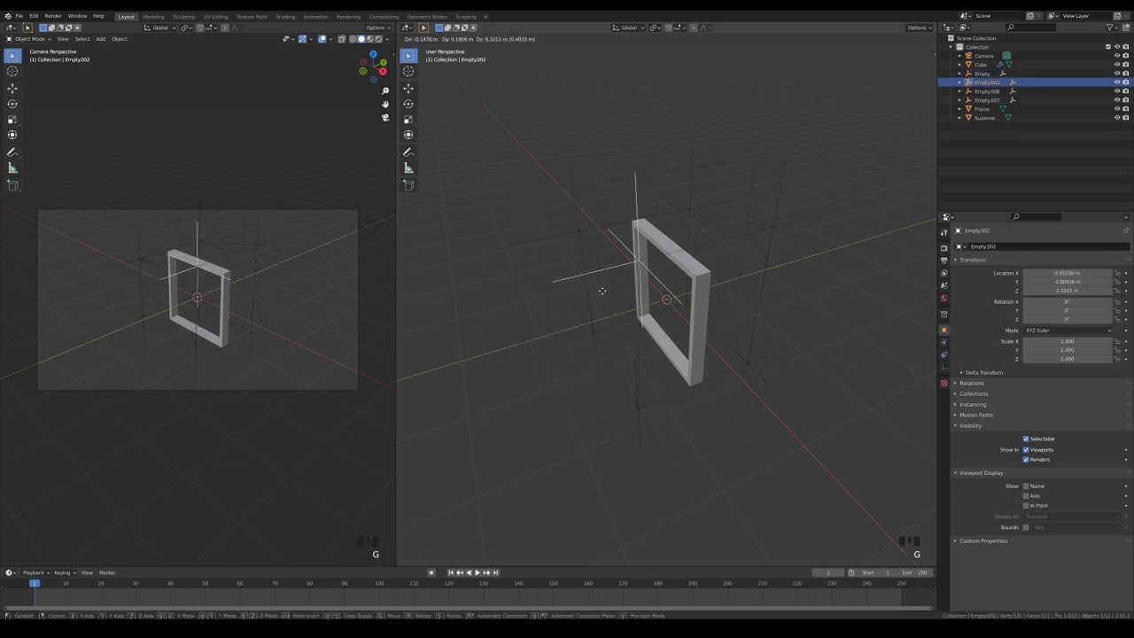
left_click(628, 254)
Add a sphere-type empty at the origin with a radius of 0.1 m.
middle_click_drag(629, 253, 636, 273)
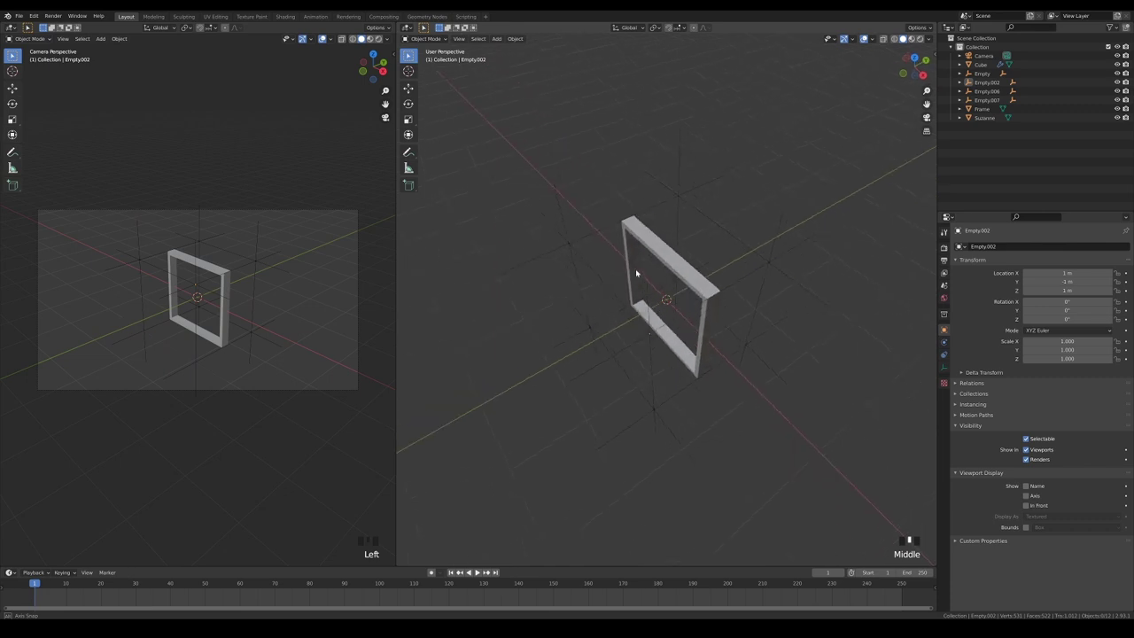
key("shift+a")
mouse_move(542, 315)
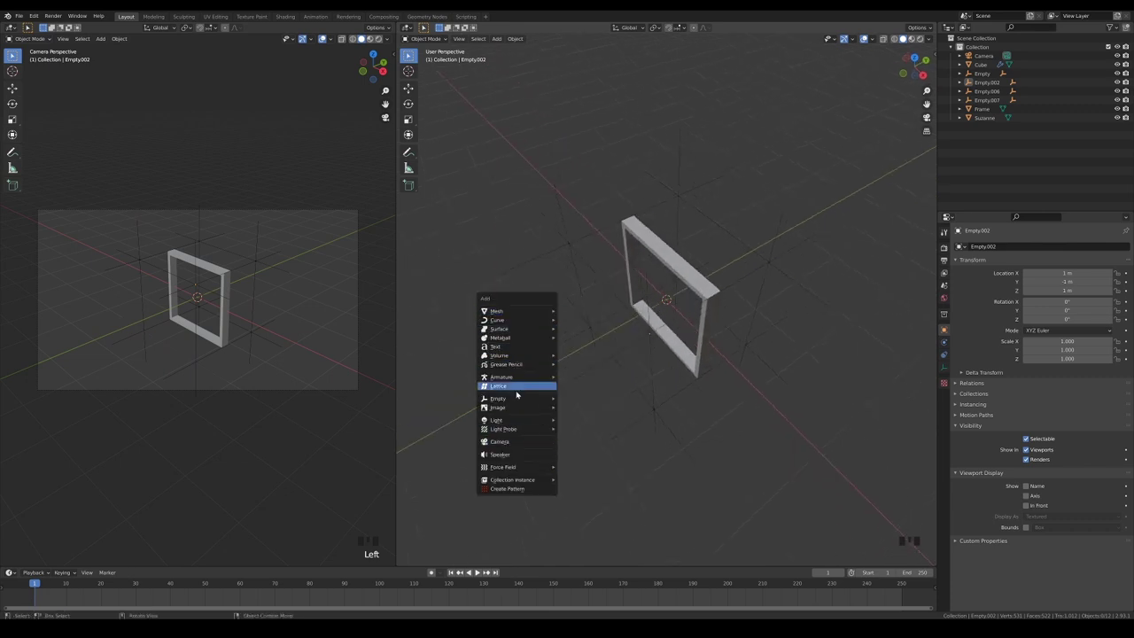
mouse_move(517, 399)
left_click(582, 448)
left_click(449, 559)
left_click(511, 492)
type(".1")
key("Return")
Show the scene in wireframe and move the sphere empty along X to -1 m, at the frame's edge.
key("KP_7")
key("z")
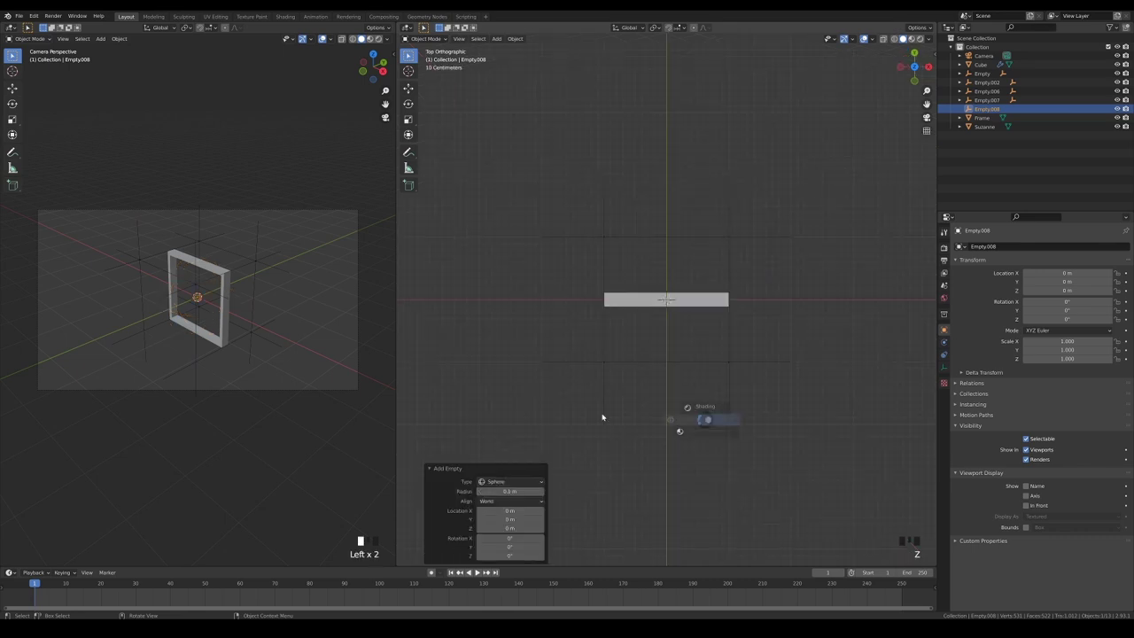
scroll(603, 412, "up", 5)
key("g")
key("x")
left_click(523, 363)
Duplicate the sphere empty along X to the frame's opposite edge at 1 m.
scroll(550, 350, "down", 3)
key("shift+d")
key("x")
left_click(755, 337)
Raise both sphere empties 1 m along Z and duplicate them 2 m down to the frame's lower corners.
left_click(572, 307, "shift")
key("KP_1")
key("g")
key("z")
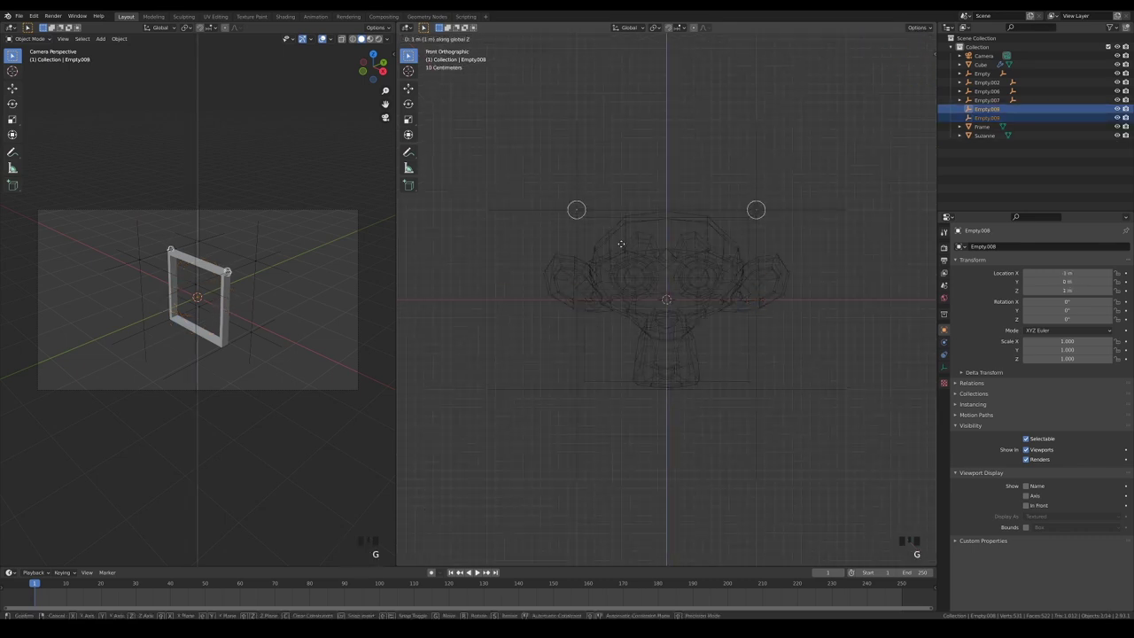
left_click(621, 244)
key("shift+d")
key("z")
left_click(676, 407)
Duplicate all four sphere empties -1 m along Y onto the cube's front corners.
key("KP_7")
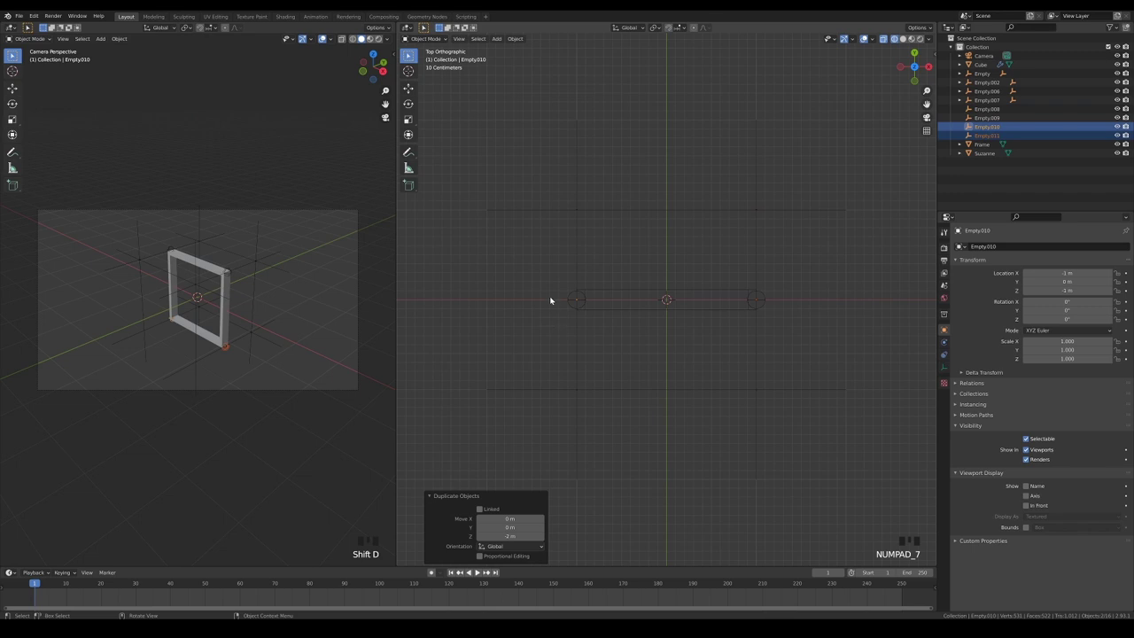
left_click(572, 308, "shift")
left_click(761, 307, "shift")
middle_click_drag(773, 375, 764, 344)
key("KP_7")
key("shift+d")
left_click(745, 420, "ctrl")
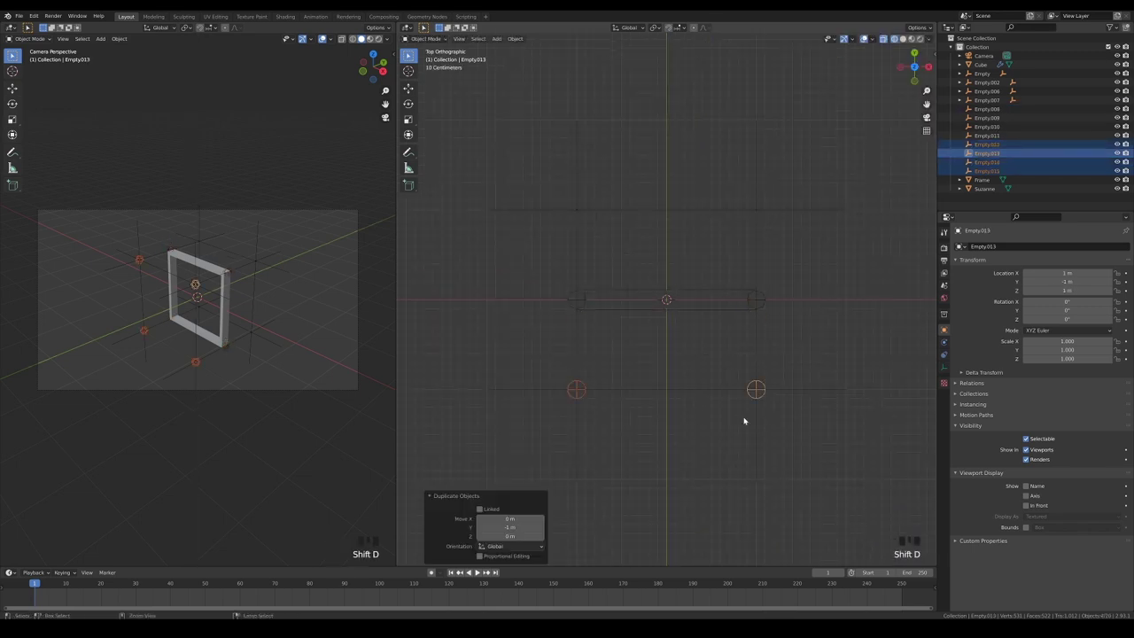
middle_click_drag(745, 420, 791, 422)
left_click(825, 437)
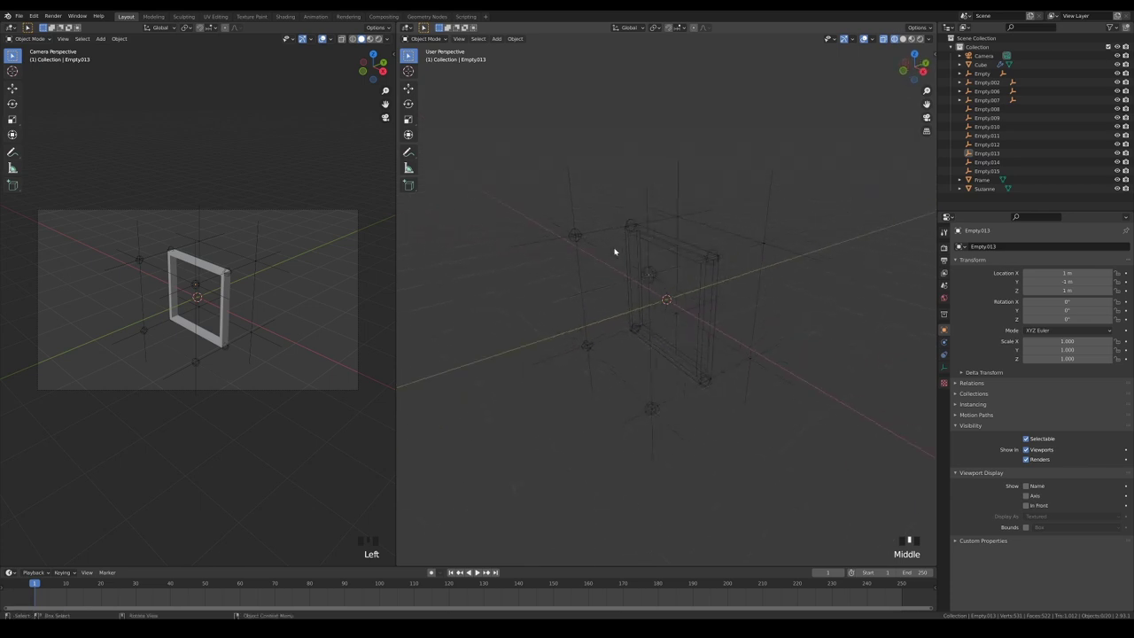
Add a Copy Location constraint to the cube's upper-left front empty, targeting the sphere empty at the same corner.
left_click(490, 211)
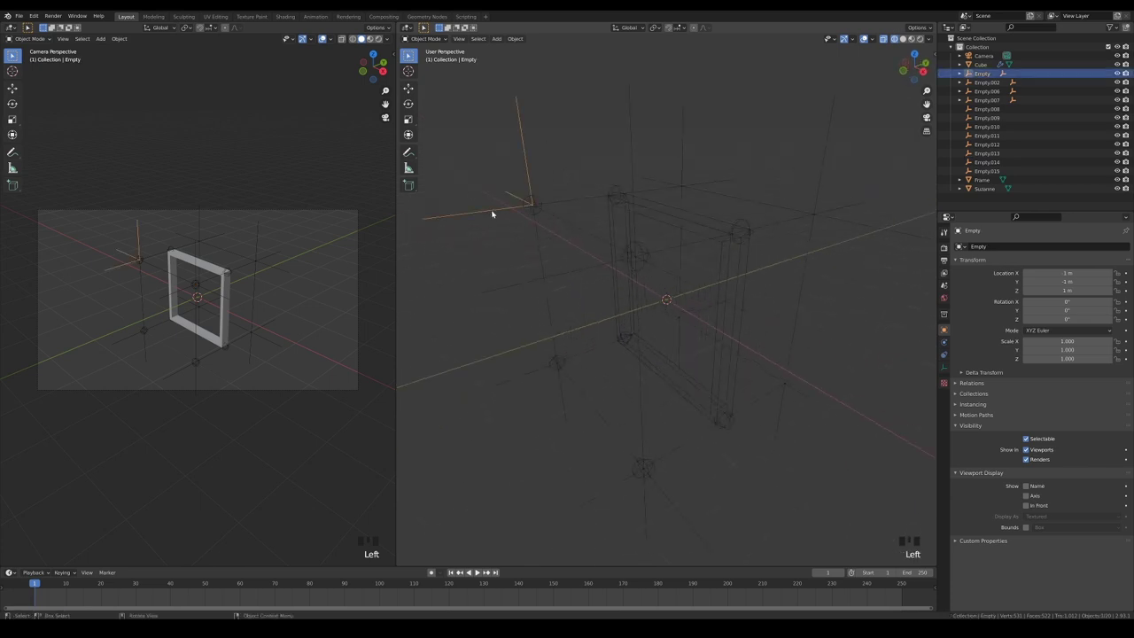
scroll(547, 248, "down", 1)
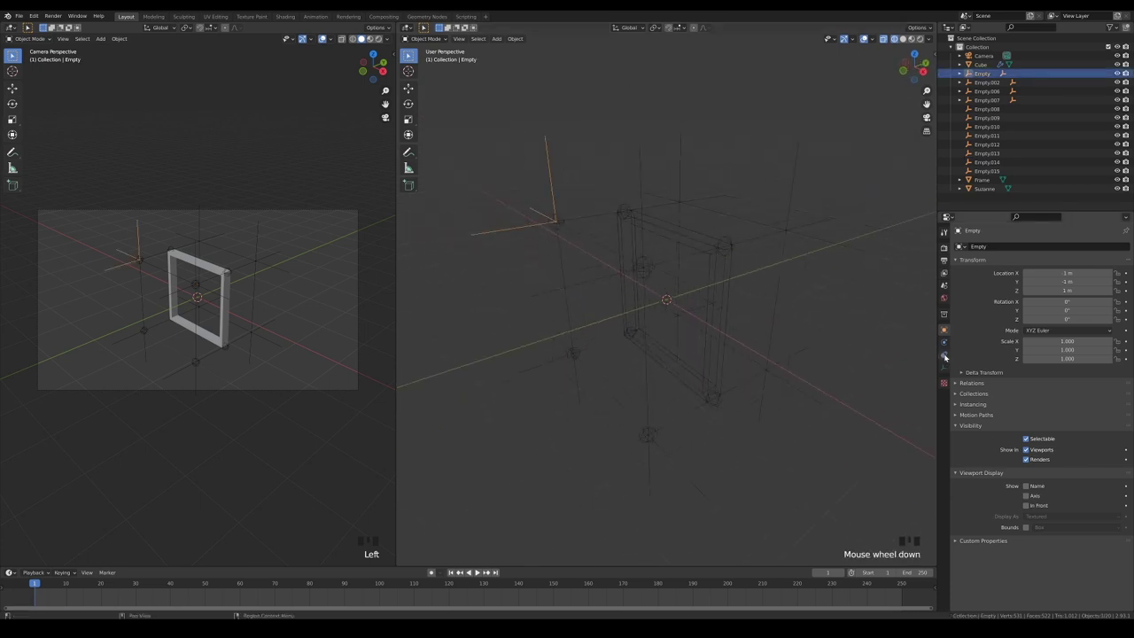
left_click(945, 355)
left_click(1009, 248)
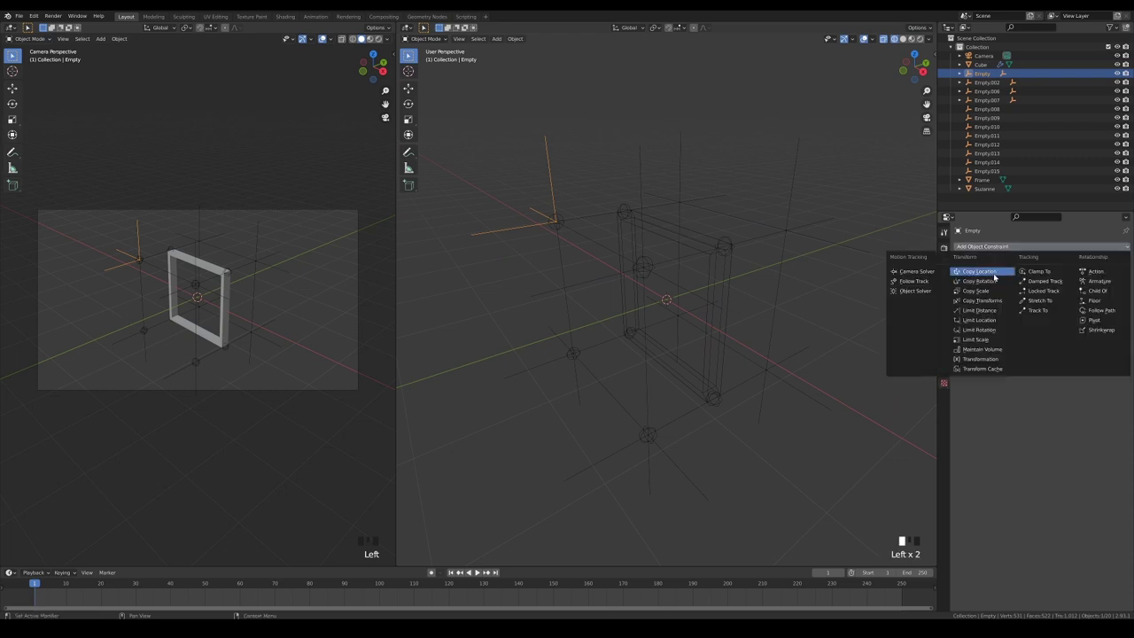
left_click(994, 273)
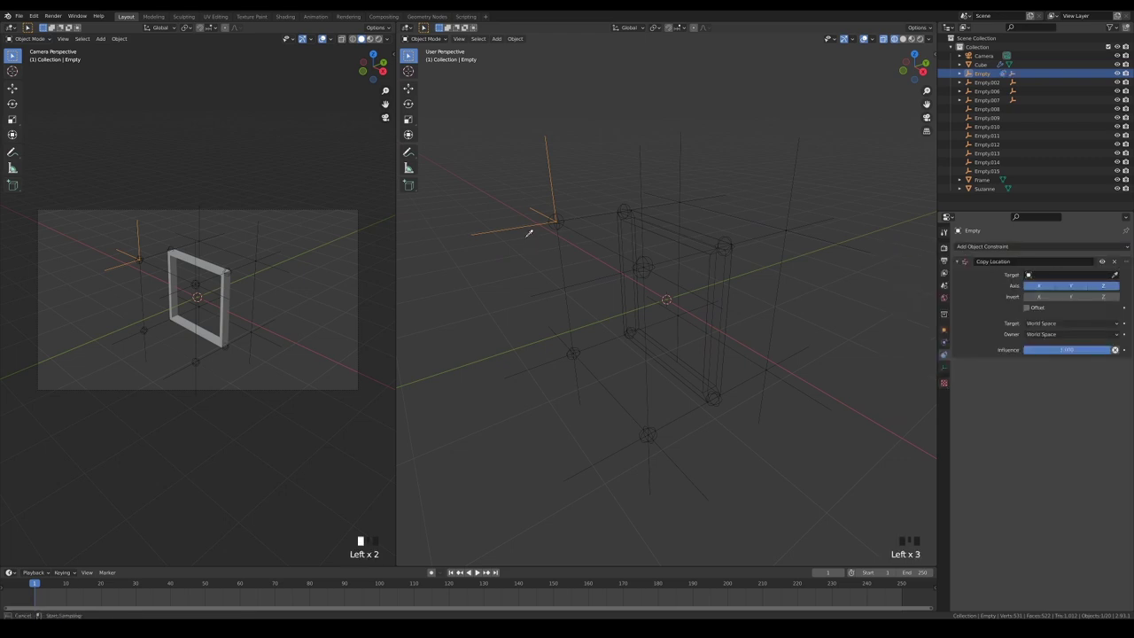
left_click(561, 216)
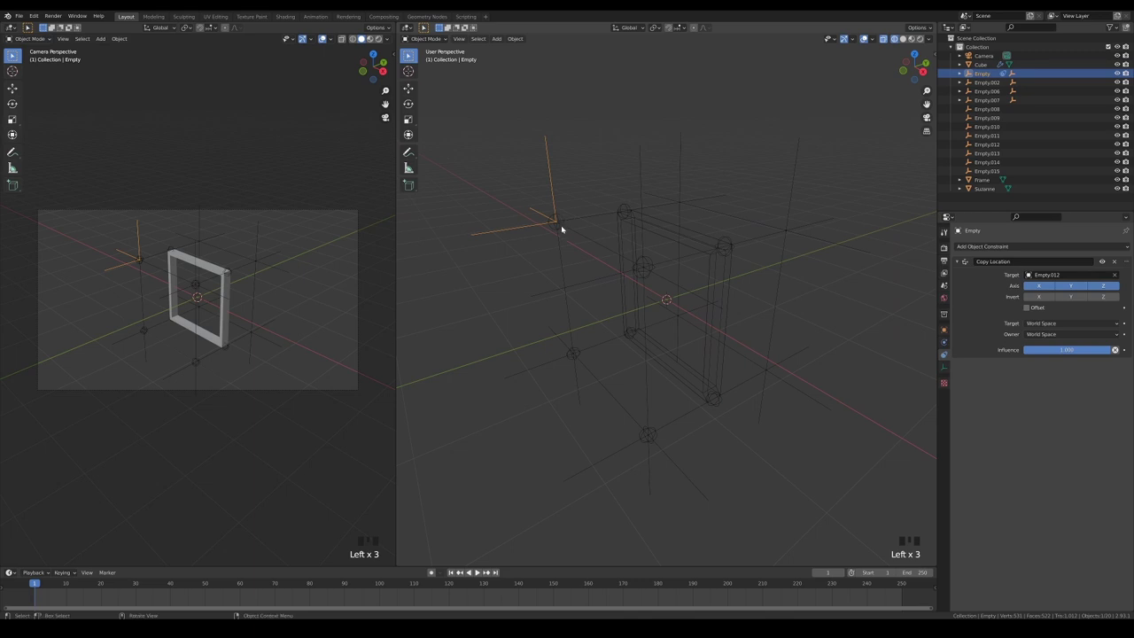
left_click(561, 228)
key("g")
right_click(582, 216)
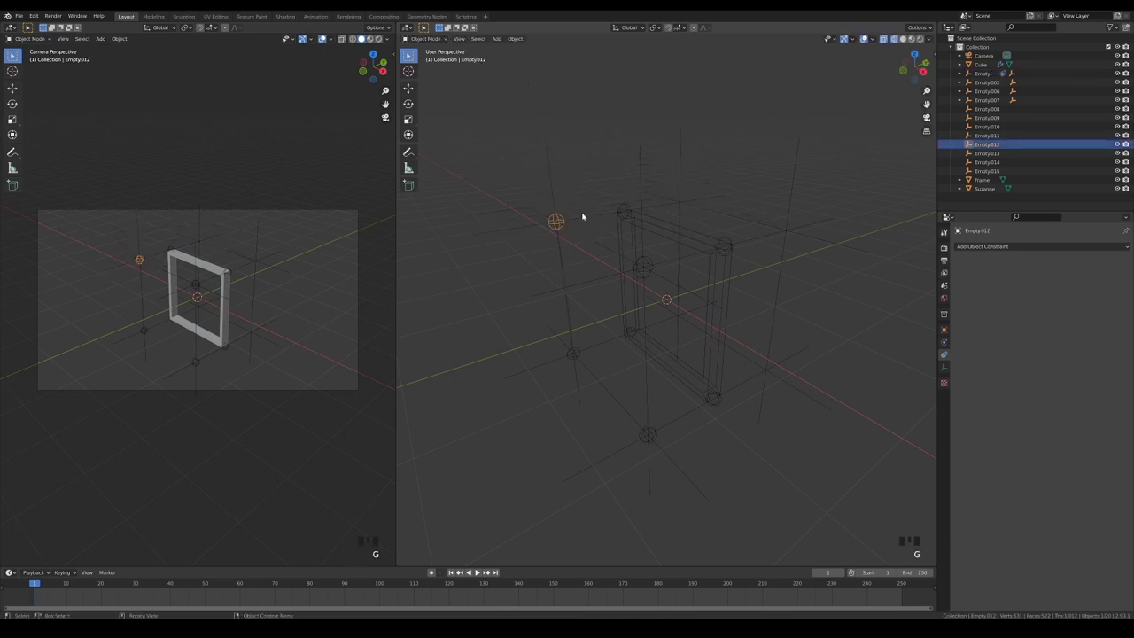
Constrain the cube's upper-right front empty with Copy Location, targeting the sphere empty at that corner.
left_click(585, 283)
left_click(1002, 247)
left_click(994, 273)
left_click(1117, 275)
left_click(652, 264)
Add Copy Location constraints to both lower front empties of the cube, each targeting the sphere empty at its own corner.
left_click(657, 449)
left_click(1002, 247)
left_click(994, 273)
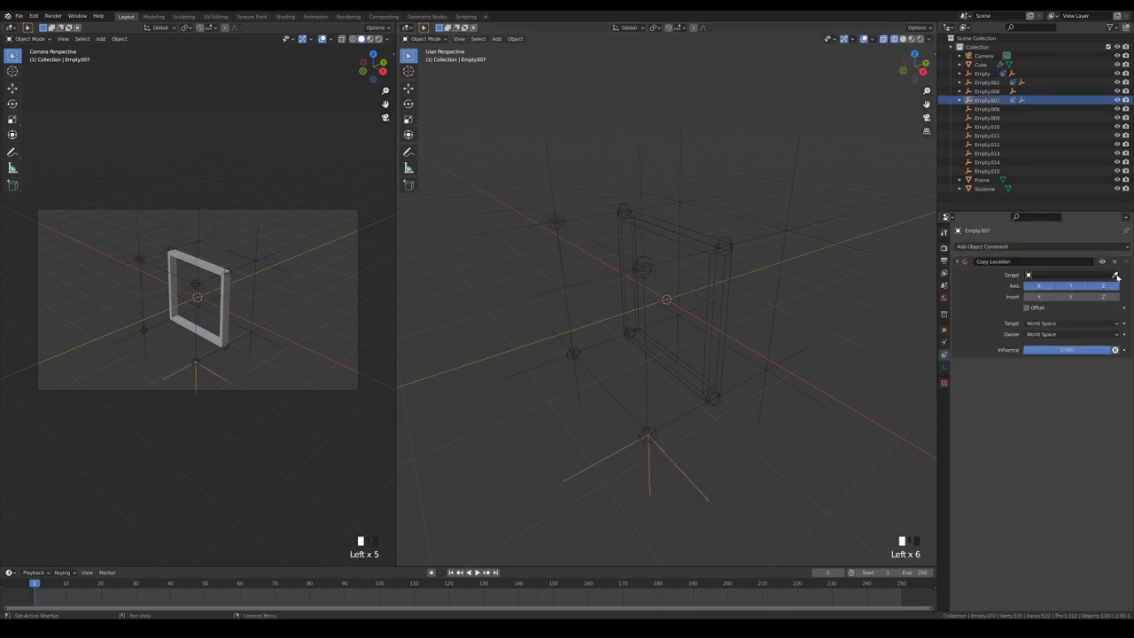
left_click(573, 355)
left_click(571, 348)
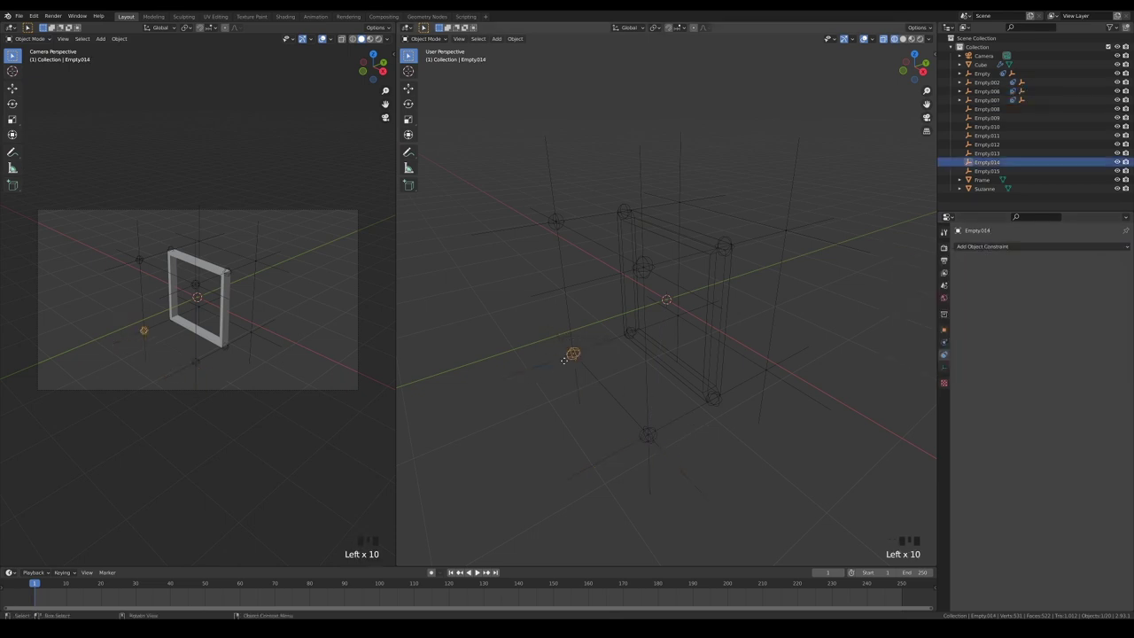
key("g")
right_click(644, 307)
Snap the 3D cursor to the centre of the four front sphere empties and add a new empty there.
left_click(564, 218, "shift")
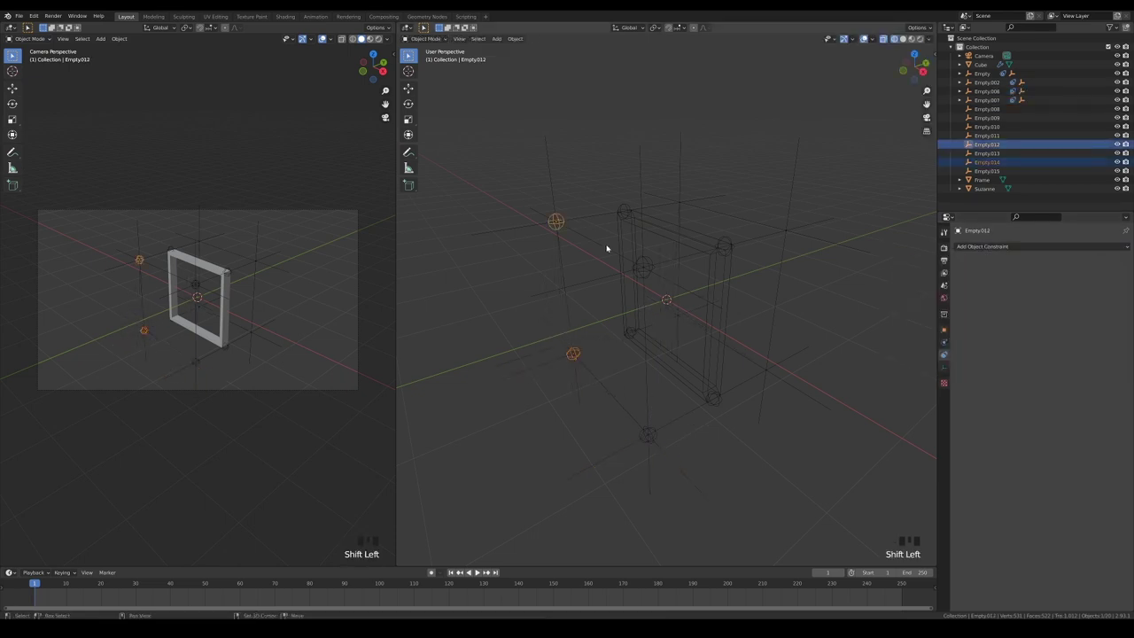
left_click(641, 264, "shift")
left_click(643, 436, "shift")
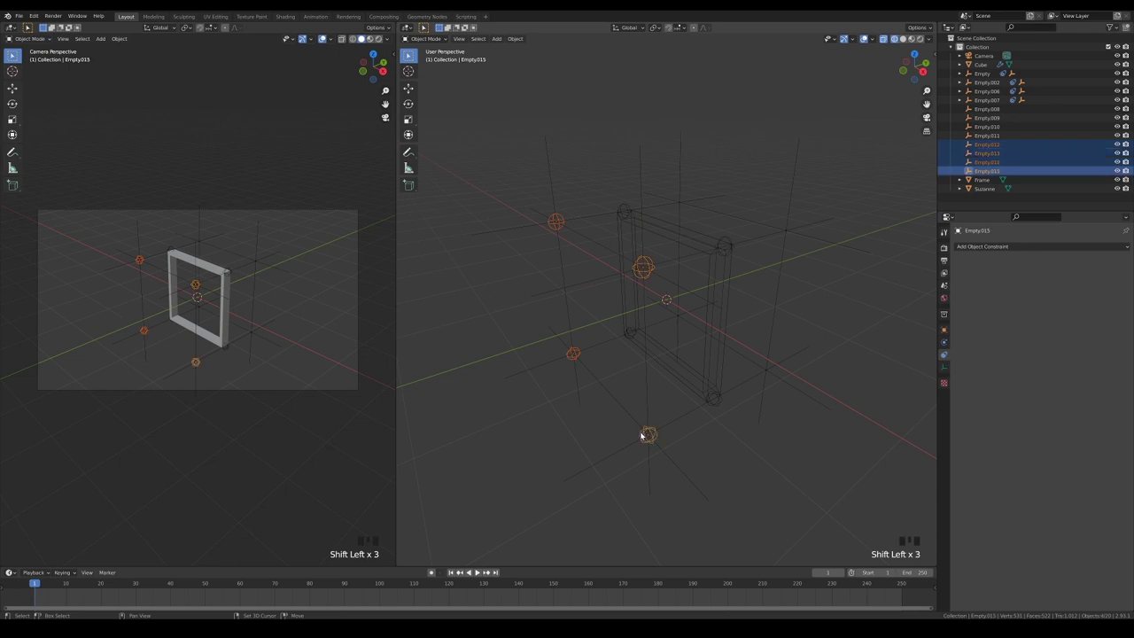
key("shift+s")
left_click(607, 445)
middle_click_drag(550, 397, 650, 379)
key("shift+a")
mouse_move(611, 399)
left_click(651, 406)
Parent the four front sphere empties to the new central empty with Object (Keep Transform).
left_click(683, 278)
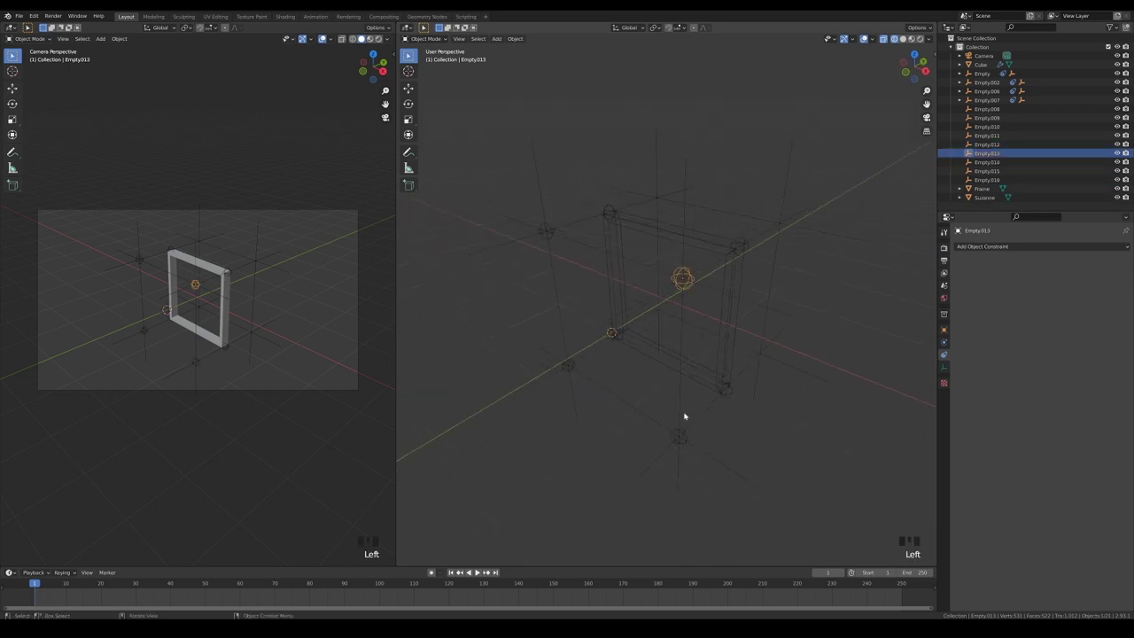
left_click(679, 435, "shift")
left_click(572, 348, "shift")
key("ctrl+z")
left_click(568, 364, "shift")
left_click(542, 238, "shift")
middle_click_drag(584, 312, 572, 298)
left_click(602, 319, "shift")
key("ctrl+p")
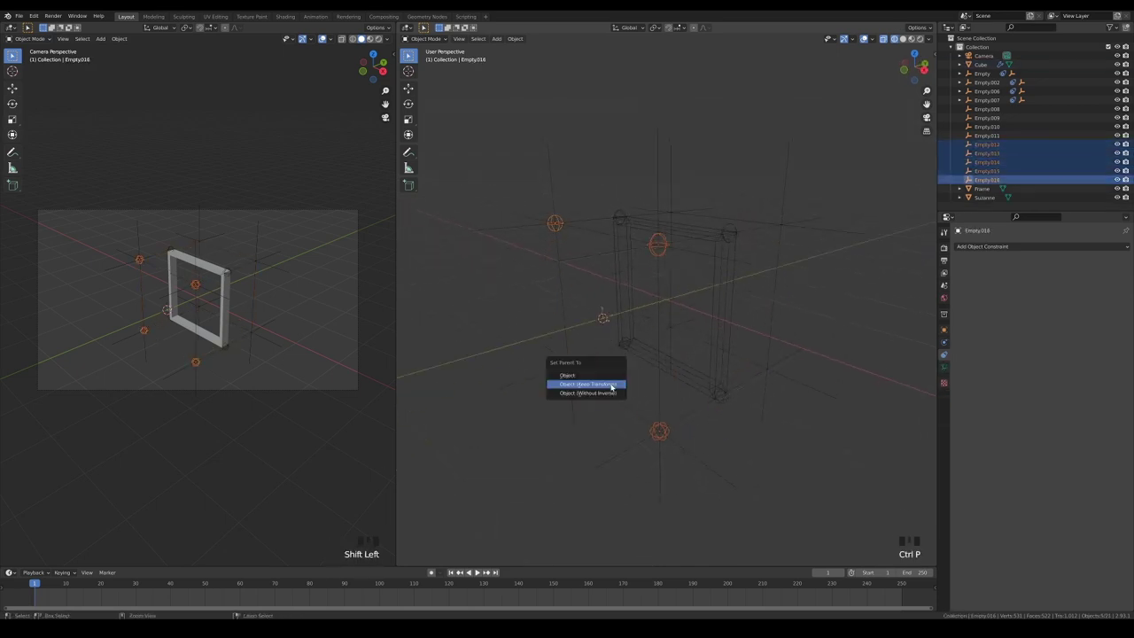
left_click(612, 386)
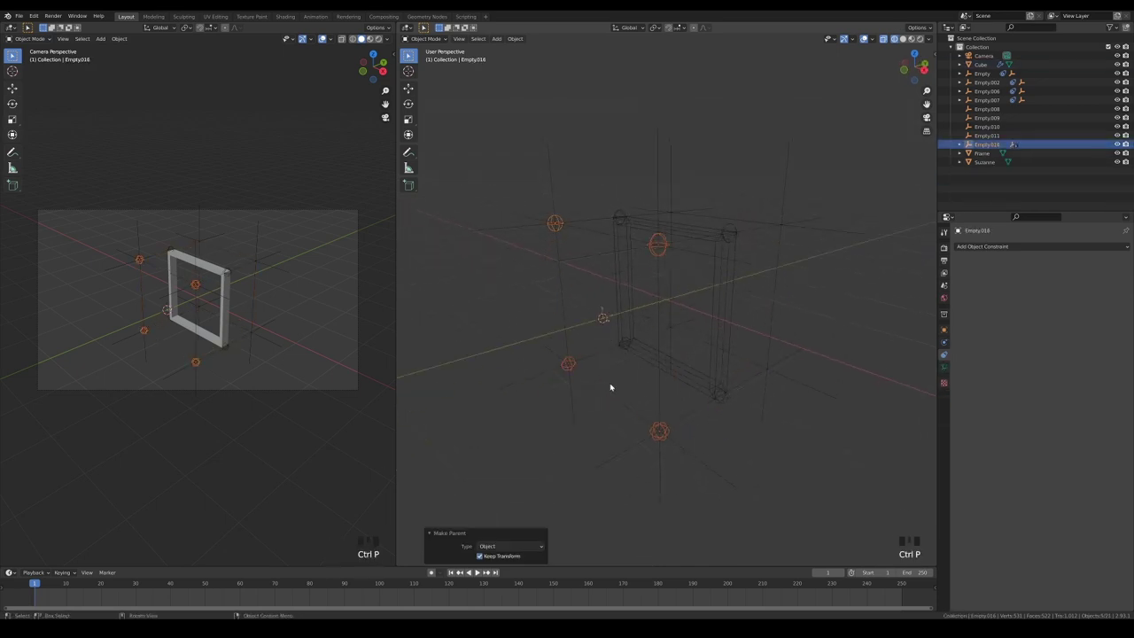
key("g")
right_click(581, 324)
Snap the camera to the 3D cursor at the centre of the front sphere empties.
scroll(655, 305, "down", 1)
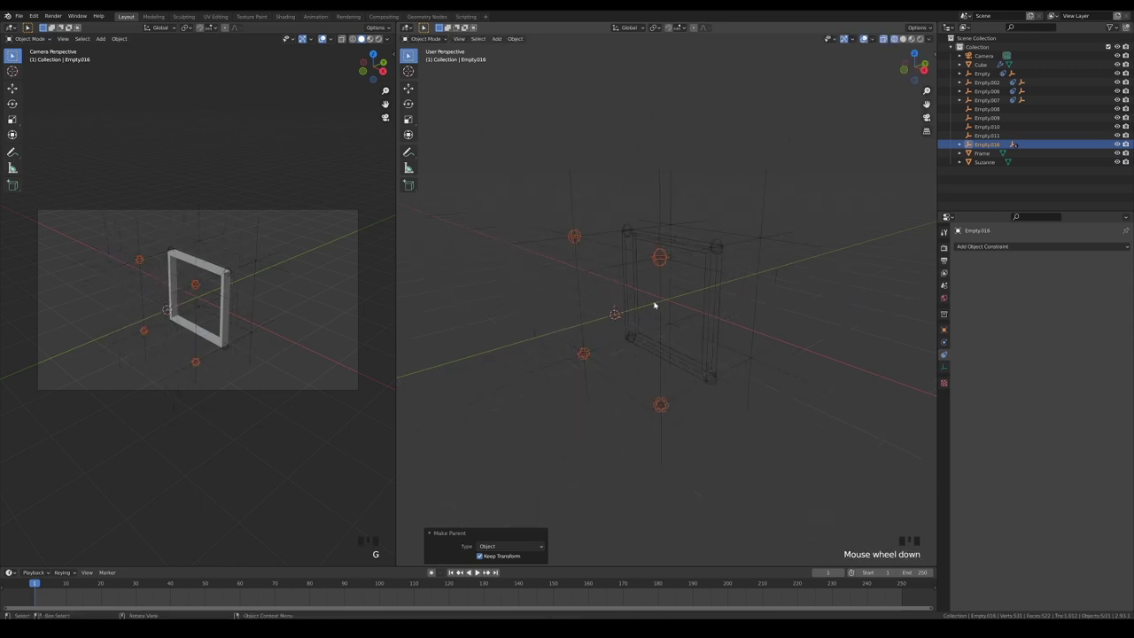
scroll(660, 327, "down", 2)
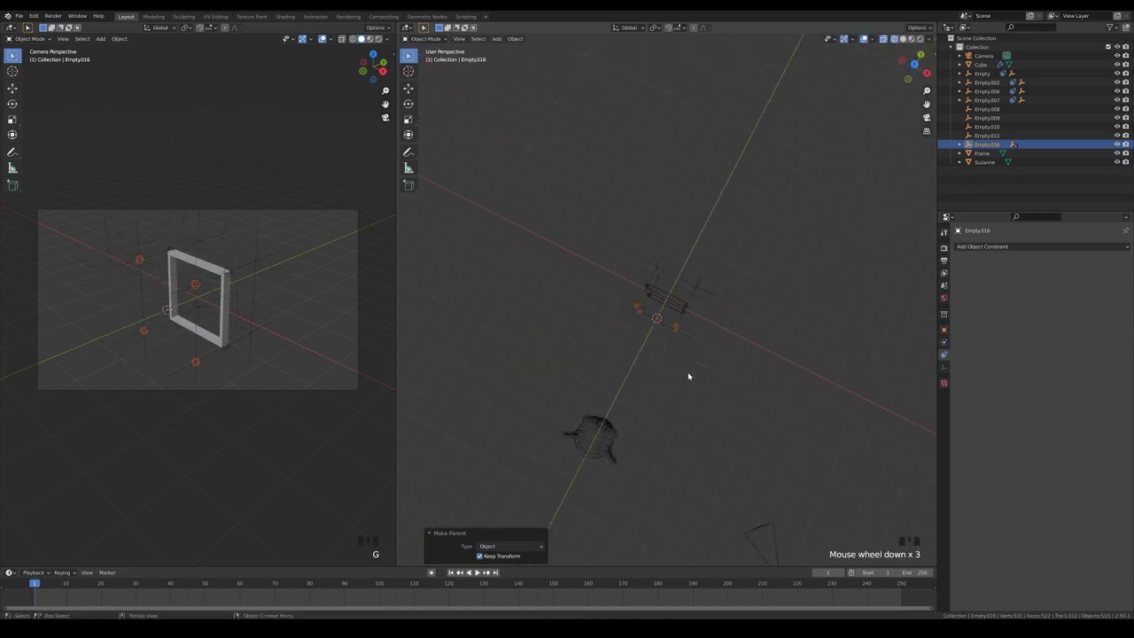
middle_click_drag(688, 377, 779, 497)
key("KP_7")
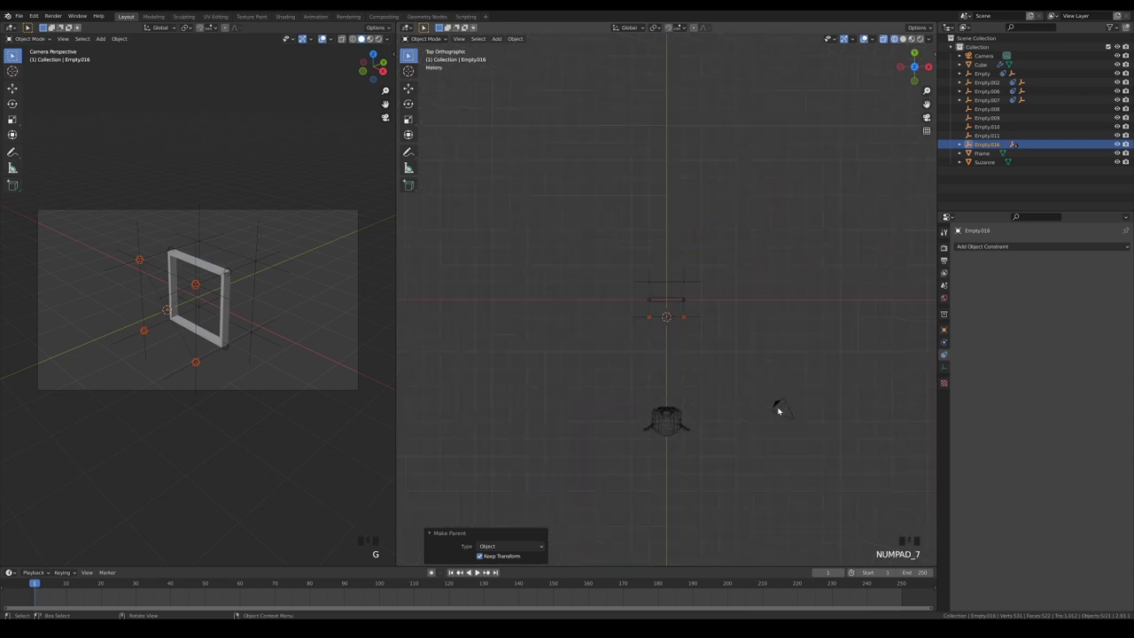
left_click(777, 410)
key("g")
left_click(671, 362)
key("shift+a")
key("shift+s")
left_click(591, 320)
key("KP_Decimal")
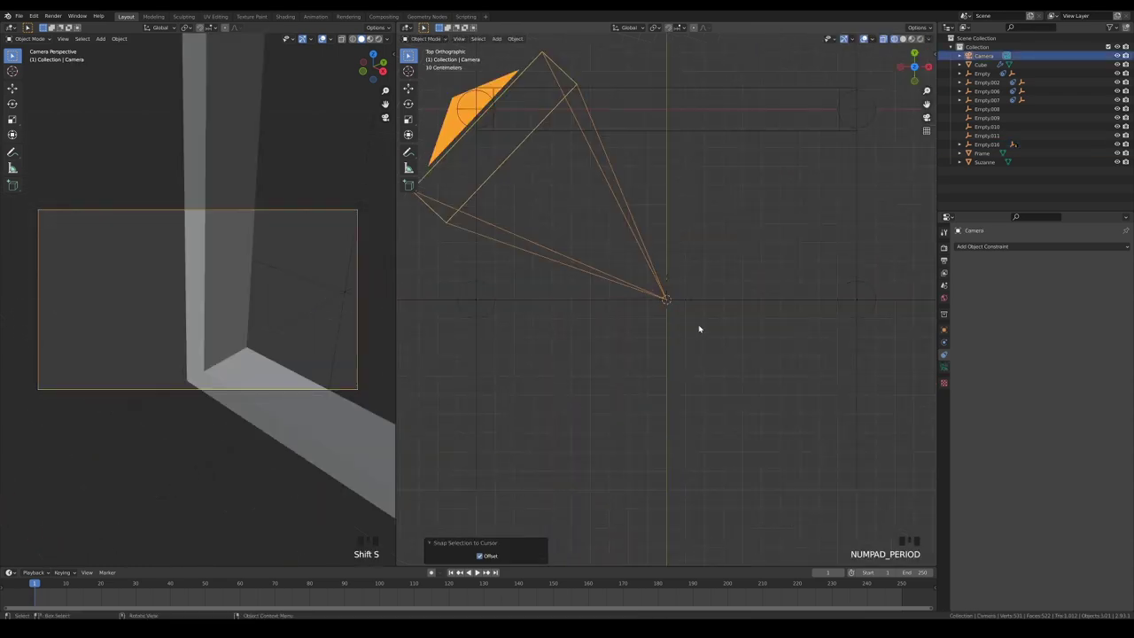
Show the camera's transform values and set its X, Y and Z rotation to 0°.
scroll(709, 314, "down", 3)
key("n")
left_click(932, 55)
left_click(890, 108)
type("0")
key("Tab")
key("Tab")
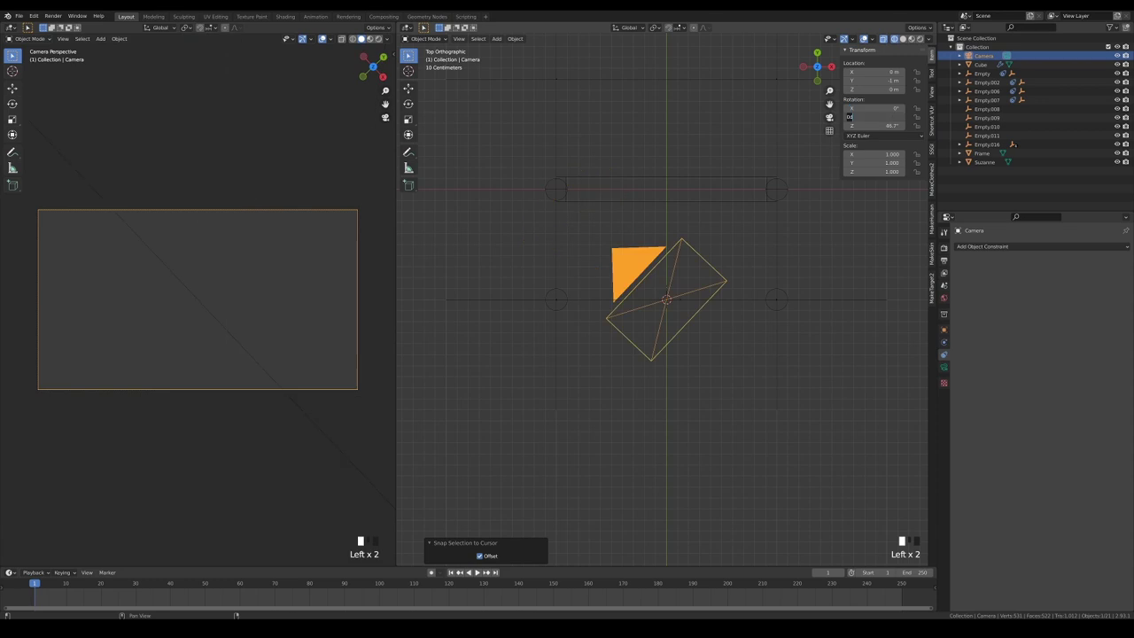
type("0")
key("Return")
Rotate the camera 90° about the X axis in the side view so it faces the frame.
key("KP_3")
key("r")
left_click(769, 315, "ctrl")
key("KP_7")
Parent the central empty to the camera with Object (Keep Transform).
scroll(769, 314, "up", 4)
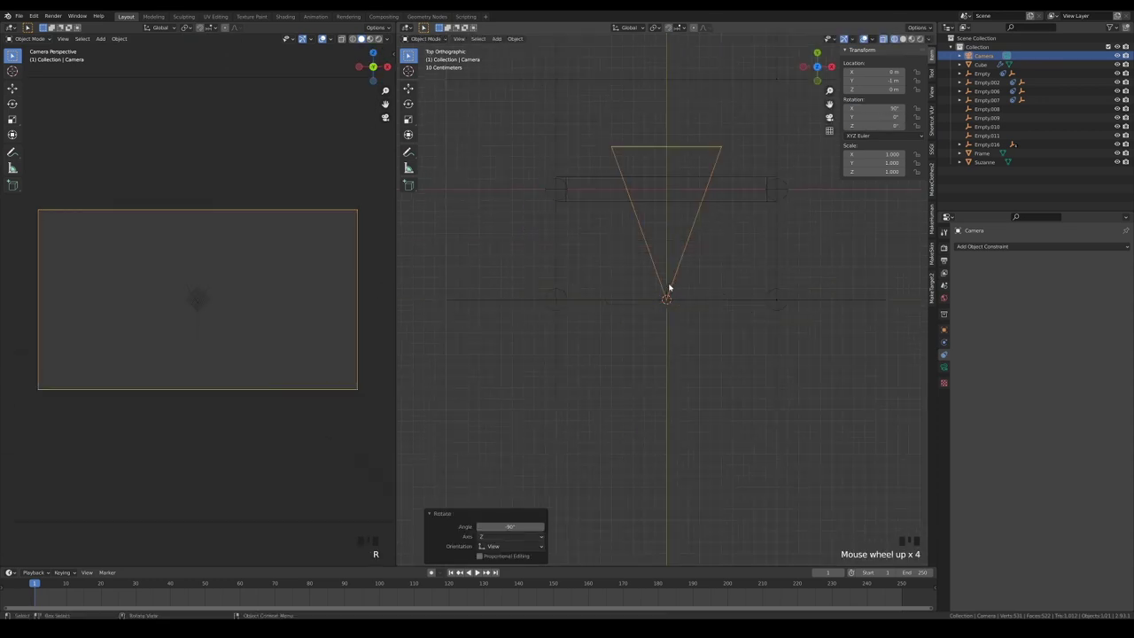
left_click(671, 291)
left_click(695, 274, "shift")
key("ctrl+p")
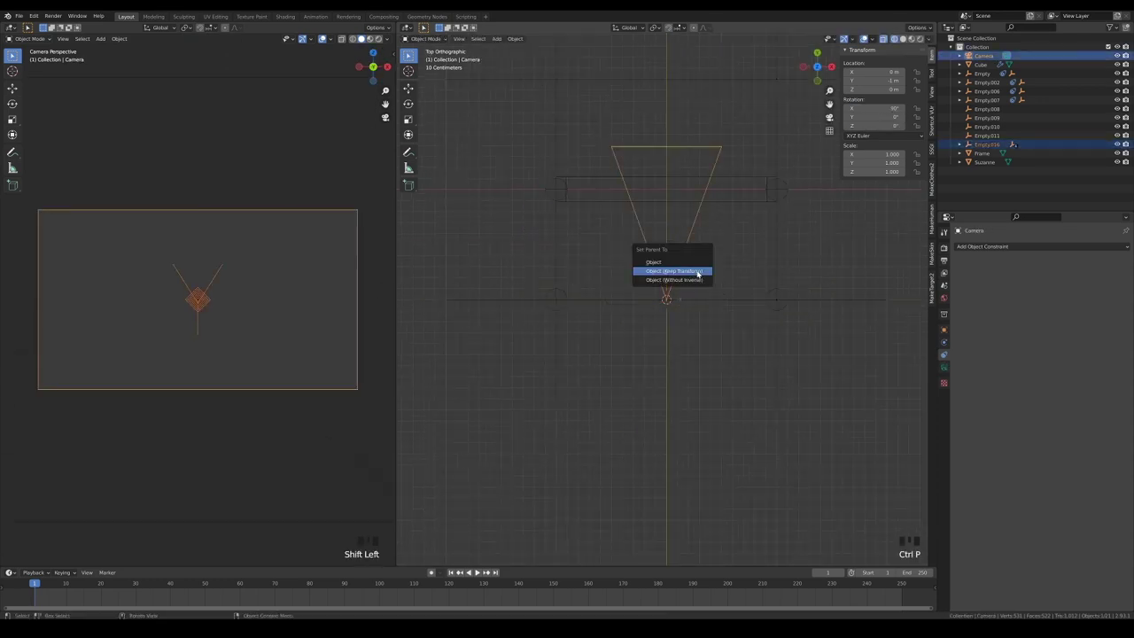
left_click(698, 271)
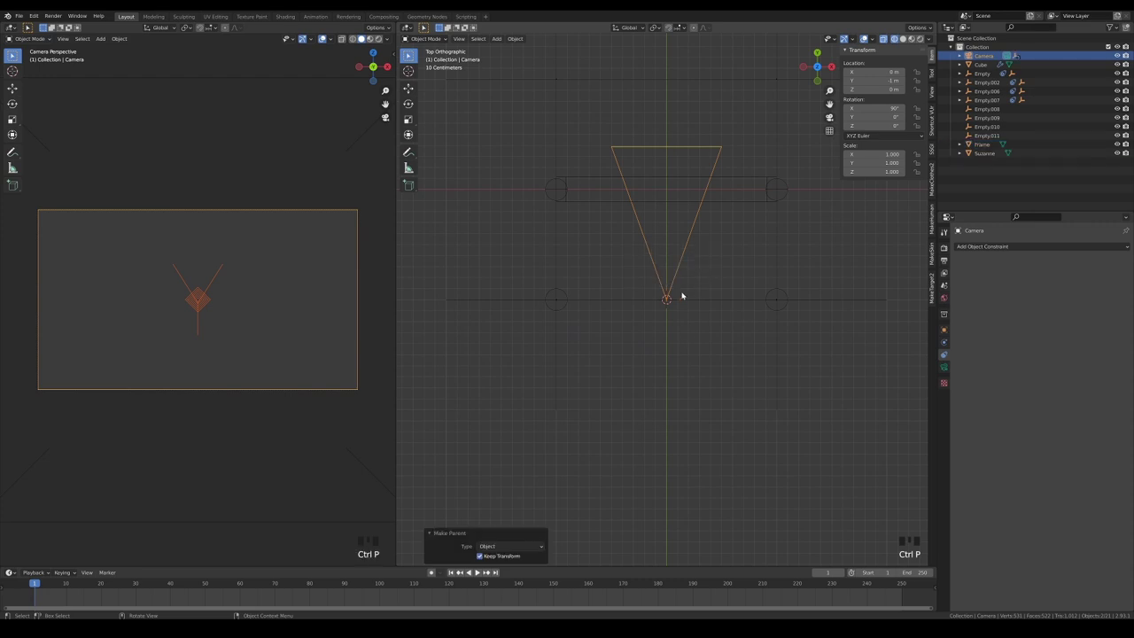
Move the camera and its parented empties back from the frame, to about 2.5 m along X.
scroll(691, 306, "down", 4)
key("g")
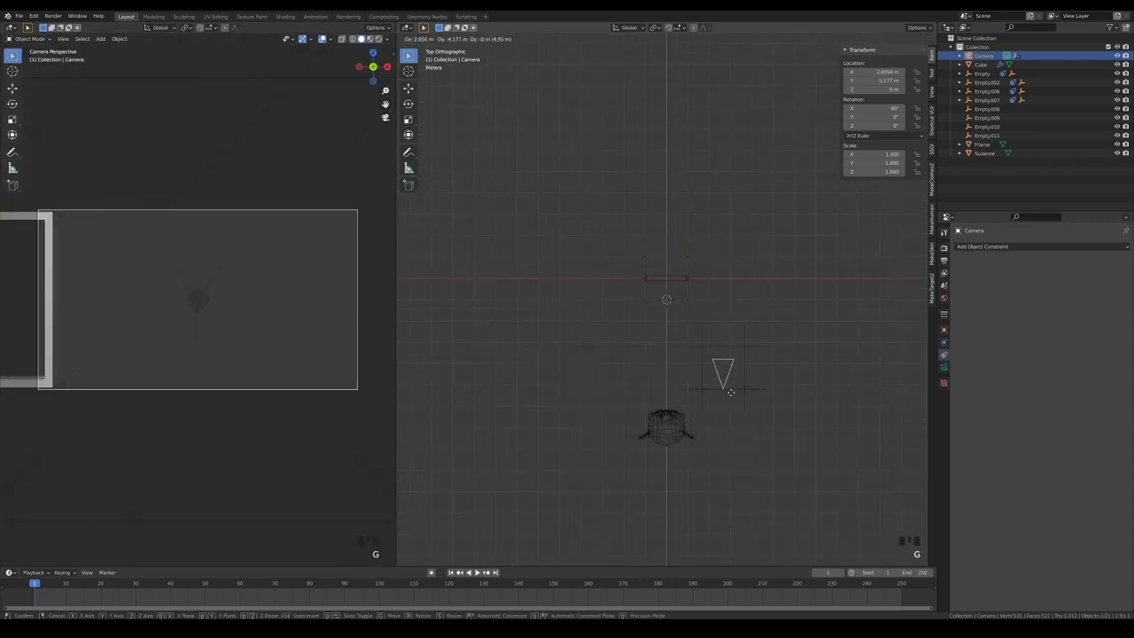
left_click(653, 391)
middle_click_drag(747, 450, 680, 388)
key("g")
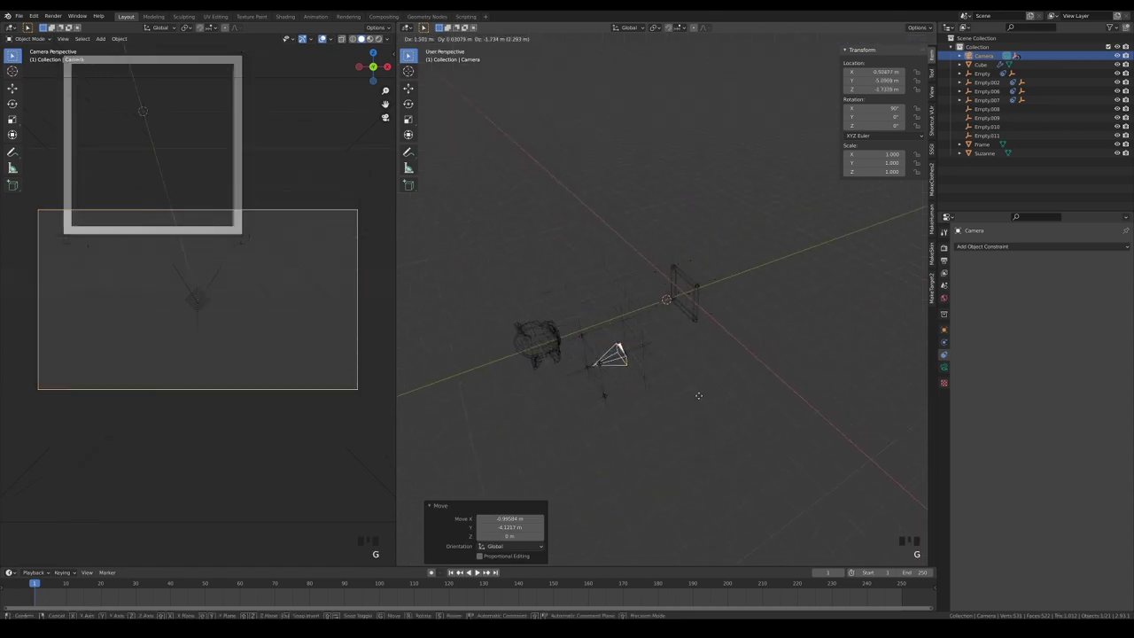
left_click(698, 411)
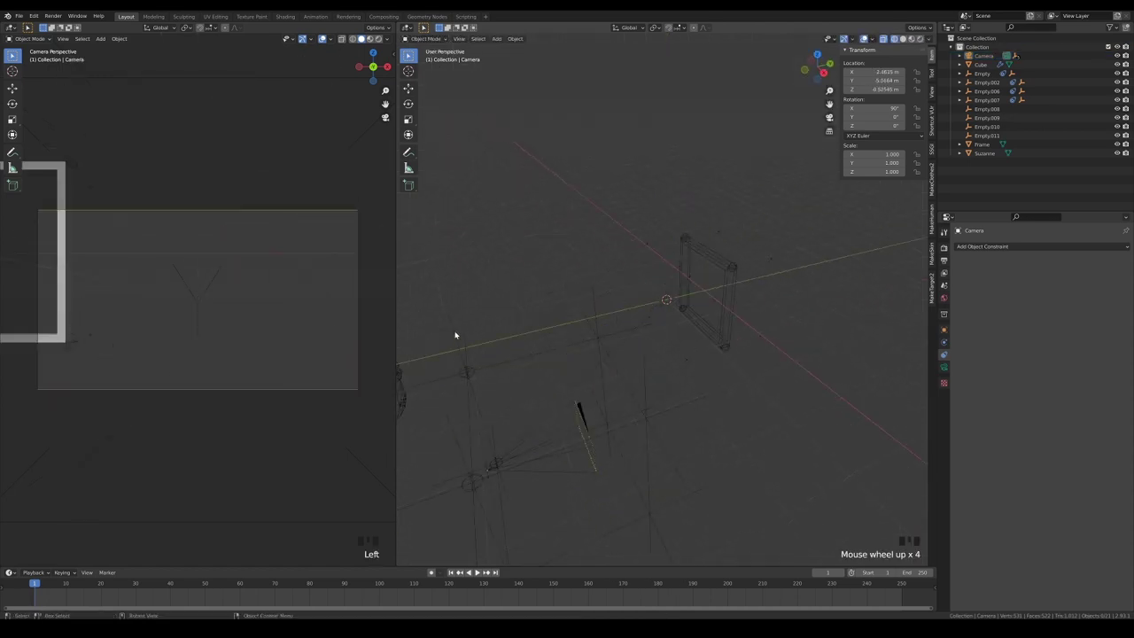
Add a Damped Track constraint to the upper-left front empty, targeting the sphere empty at the frame's upper-left corner.
left_click(455, 335)
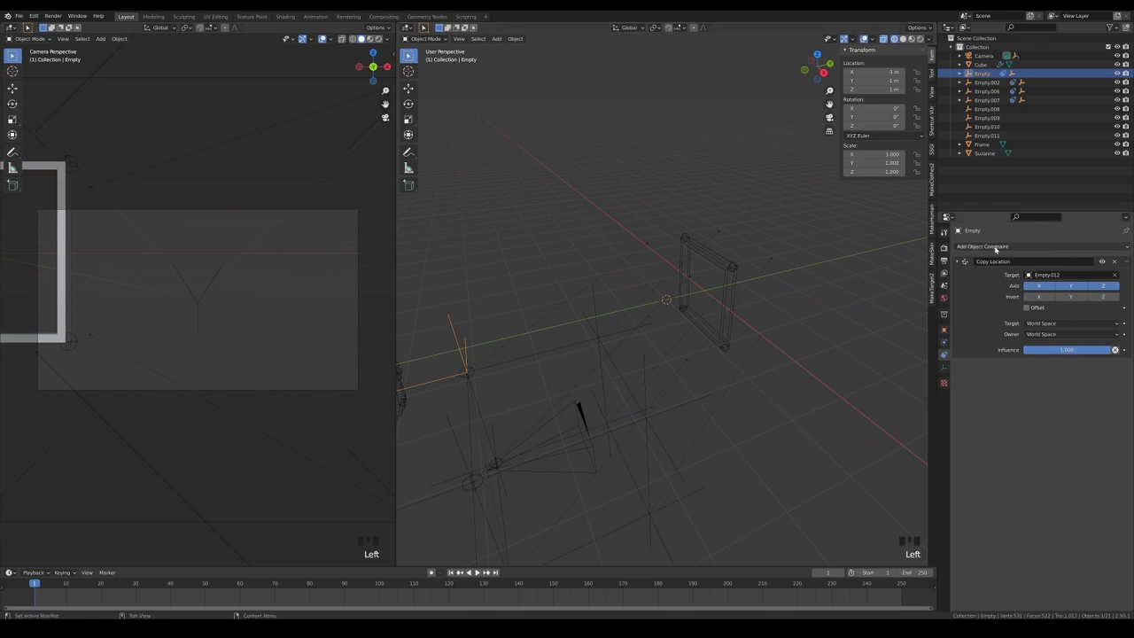
left_click(957, 263)
left_click(1006, 248)
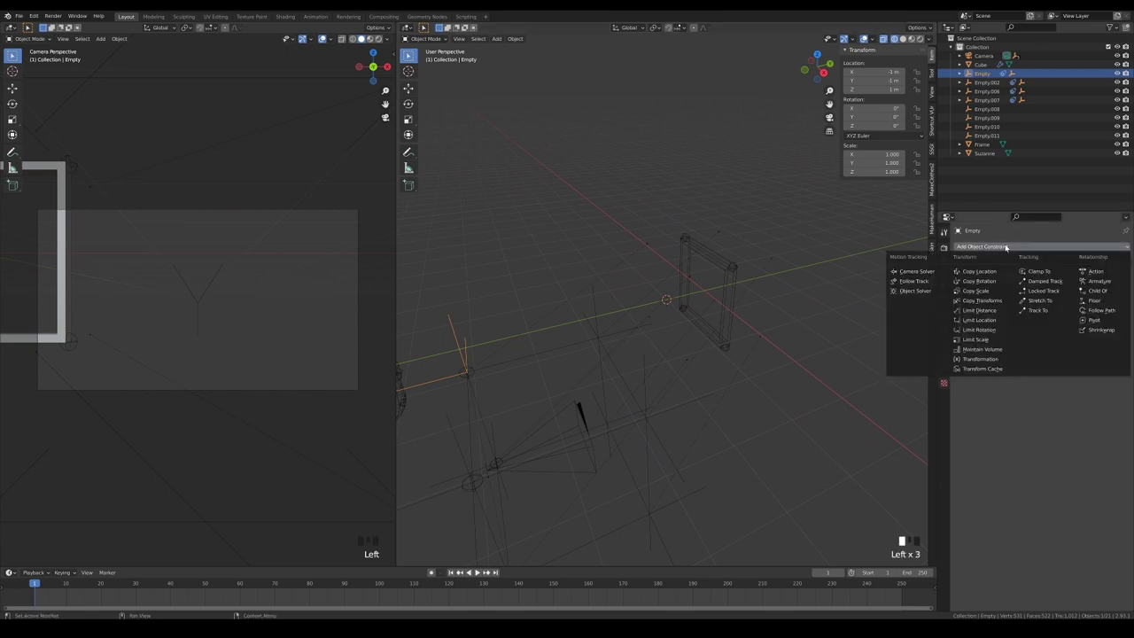
left_click(1042, 281)
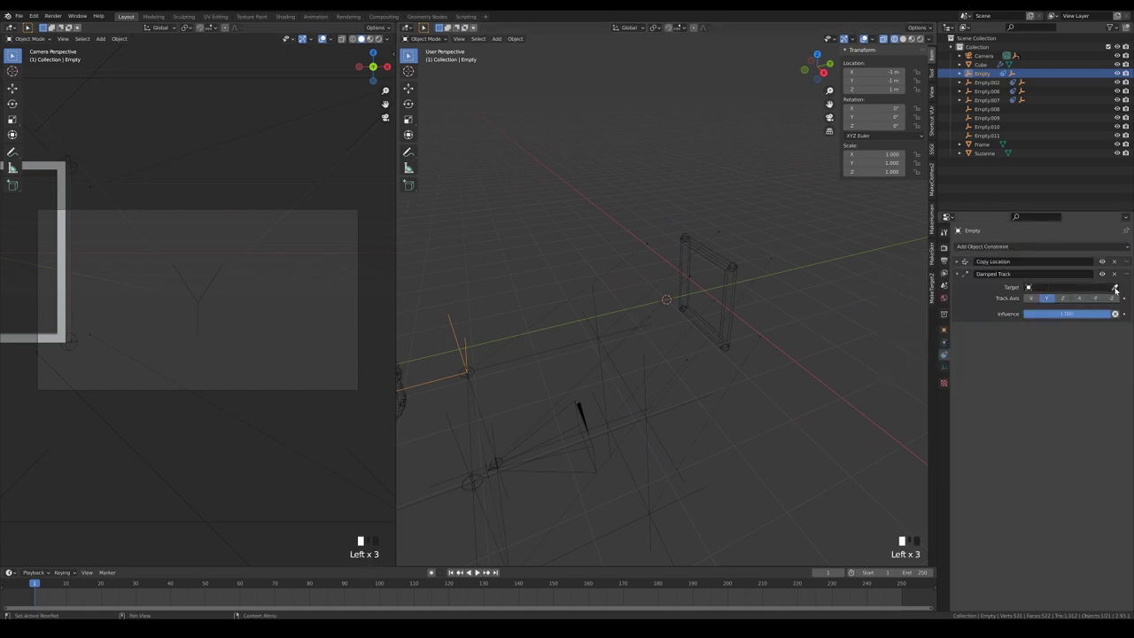
left_click(686, 232)
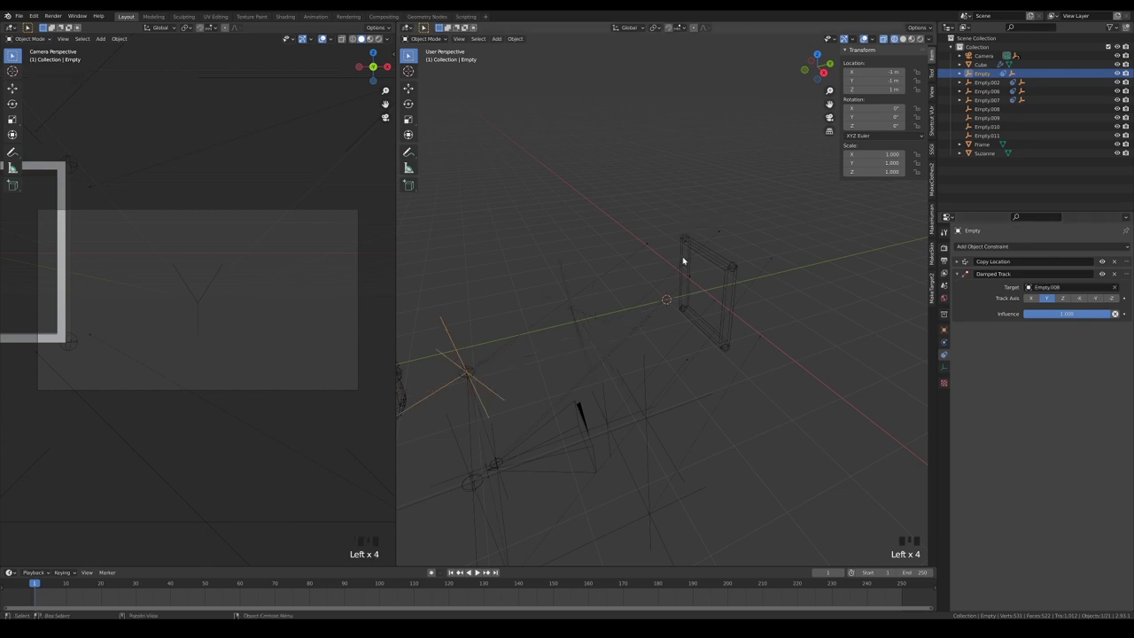
Add a Damped Track constraint to the upper-right front empty, targeting the sphere empty at the frame's upper-right corner.
middle_click_drag(619, 391, 635, 394)
left_click(613, 436)
left_click(959, 263)
left_click(974, 249)
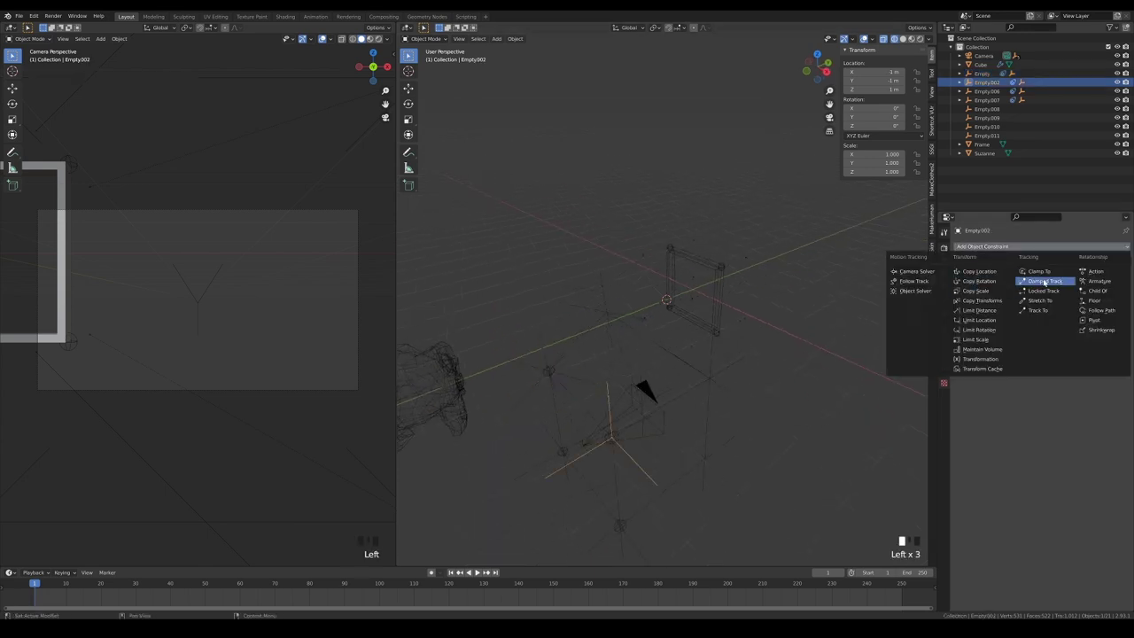
left_click(1044, 281)
left_click(1115, 287)
left_click(725, 260)
Constrain the lower-left front empty with Damped Track, targeting the sphere empty at the frame's lower-left corner.
middle_click_drag(711, 487, 677, 443)
left_click(558, 405)
left_click(1015, 247)
left_click(1046, 281)
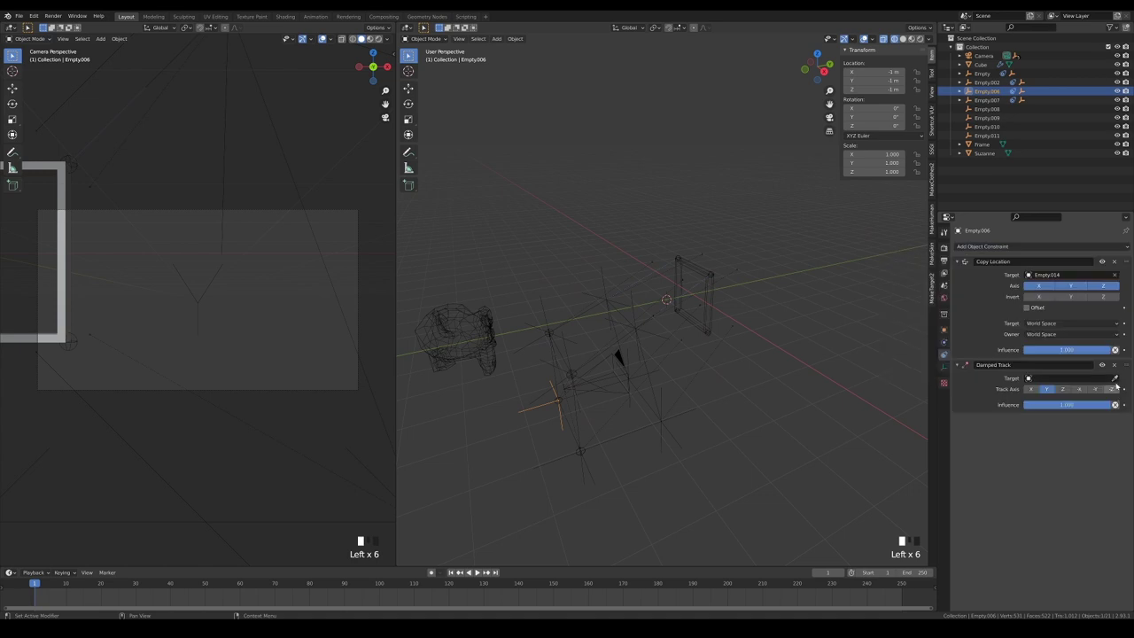
middle_click_drag(877, 390, 1069, 393)
left_click(1114, 378)
left_click(626, 327)
middle_click_drag(626, 331, 513, 355)
Constrain the lower-right front empty with Damped Track, targeting the sphere empty at the frame's lower-right corner.
left_click(628, 466)
left_click(1115, 275)
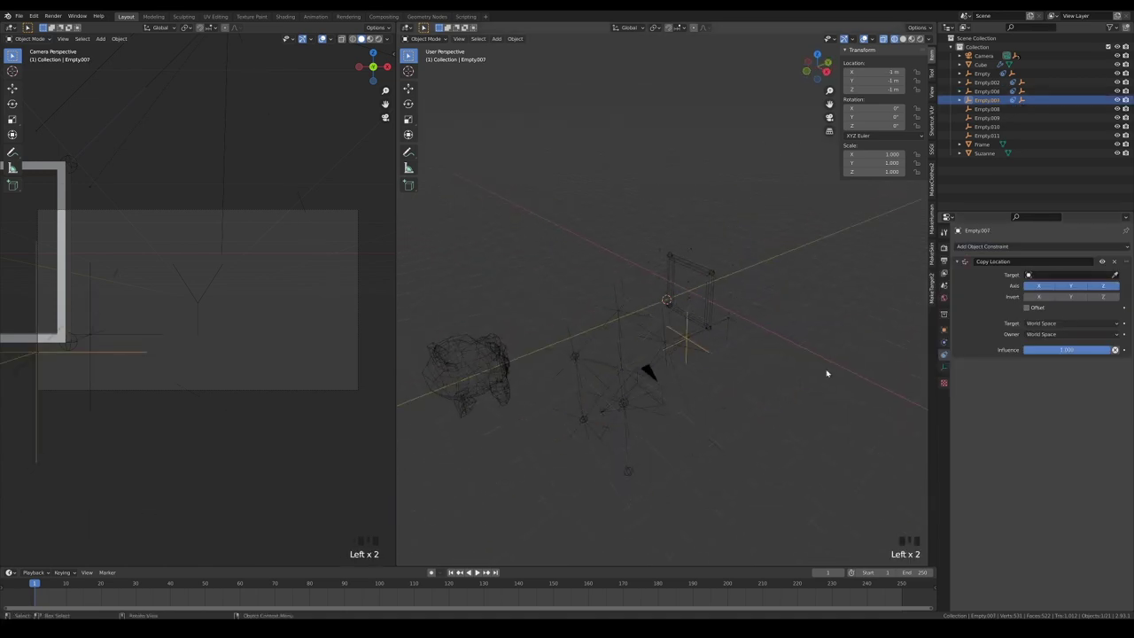
middle_click_drag(825, 374, 789, 344)
key("ctrl+z")
key("ctrl+z")
left_click(1020, 247)
left_click(1050, 282)
left_click(1114, 378)
left_click(734, 335)
middle_click_drag(548, 343, 554, 362)
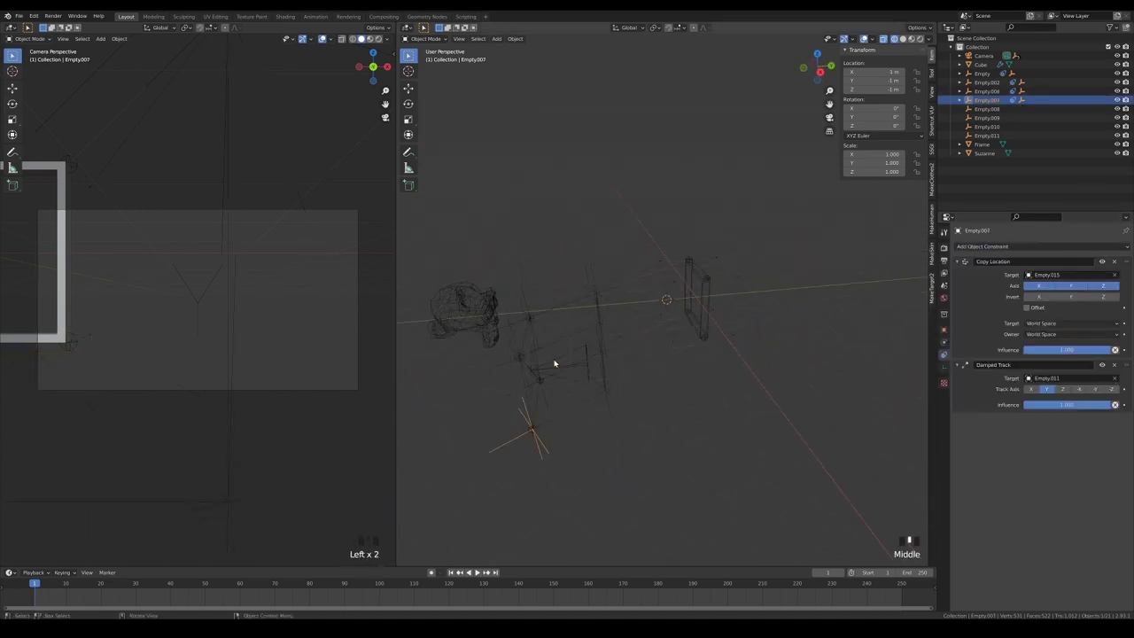
Try moving the camera around to test how the constrained empties track the frame corners.
left_click(560, 360)
key("KP_7")
key("g")
right_click(714, 434)
middle_click_drag(779, 496, 749, 420)
key("g")
left_click(741, 418)
Look through the camera, enable Lock Camera to View and orbit the camera to a new angle on the frame.
middle_click_drag(306, 450, 290, 470)
key("KP_0")
key("n")
left_click(391, 92)
left_click(351, 161)
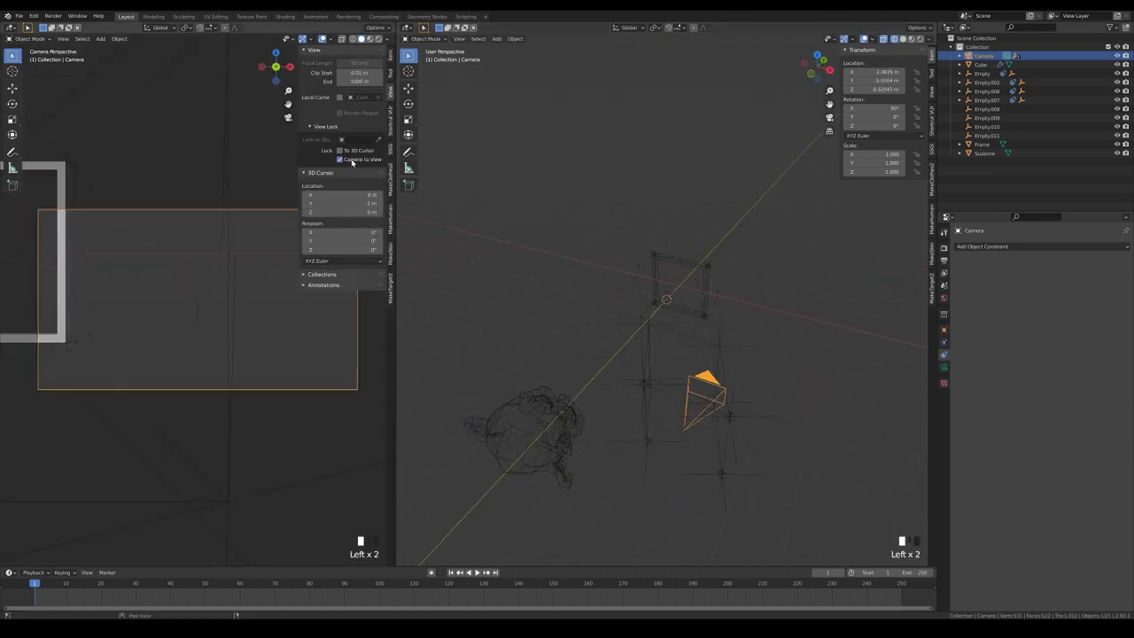
key("n")
middle_click_drag(276, 400, 260, 453)
Add a driver to the Y scale of the upper-left front empty.
middle_click_drag(455, 446, 560, 355)
left_click(560, 355)
middle_click_drag(723, 411, 702, 390)
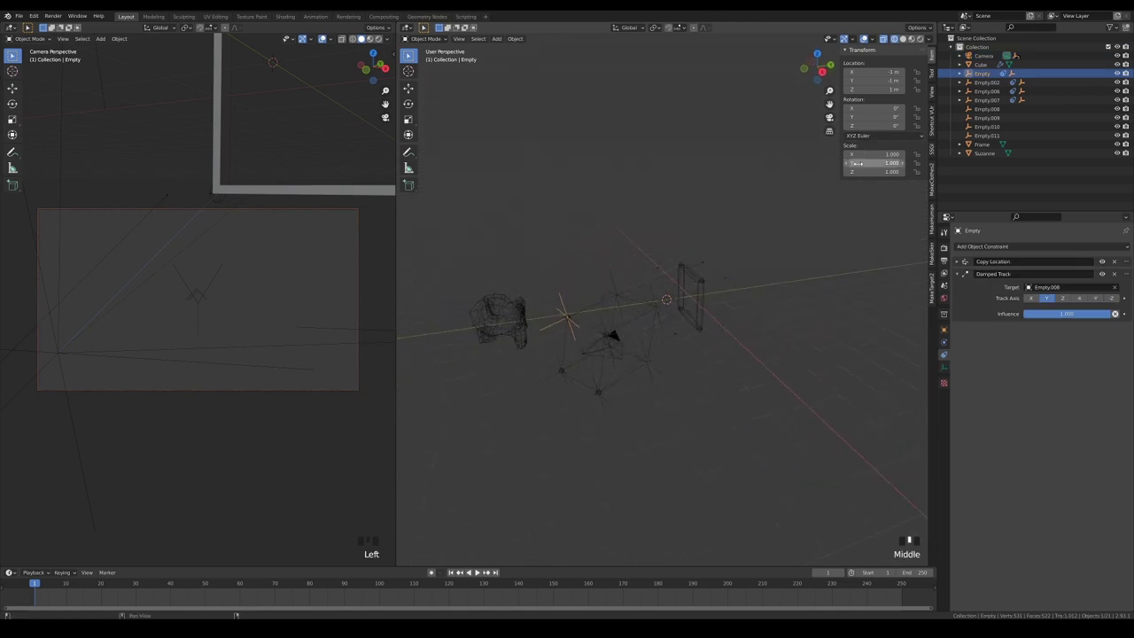
right_click(877, 162)
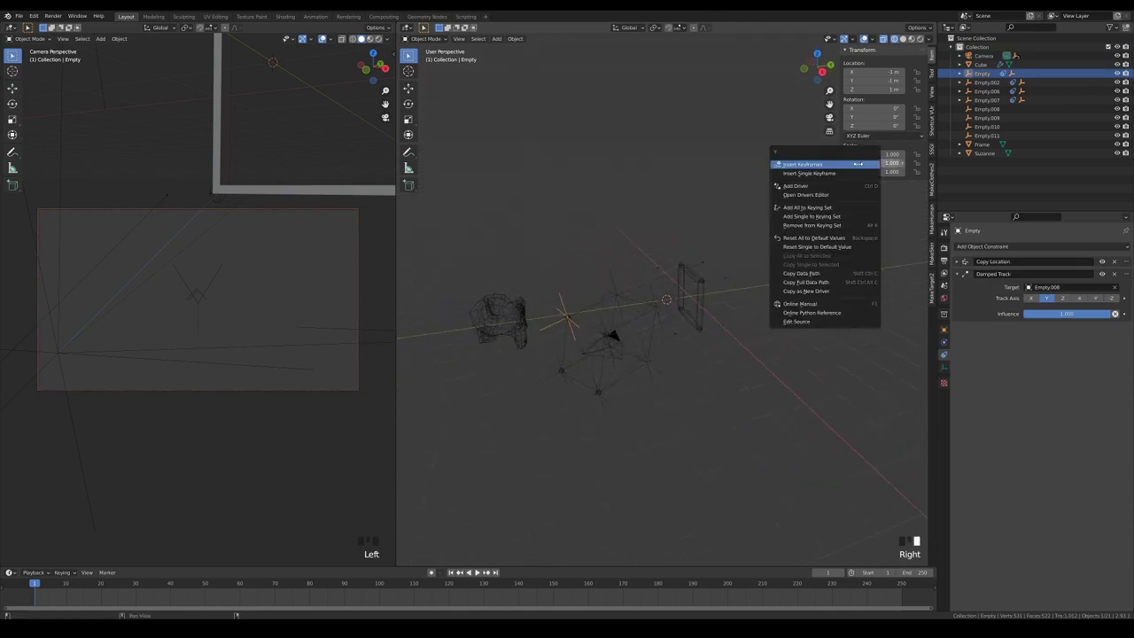
left_click(808, 187)
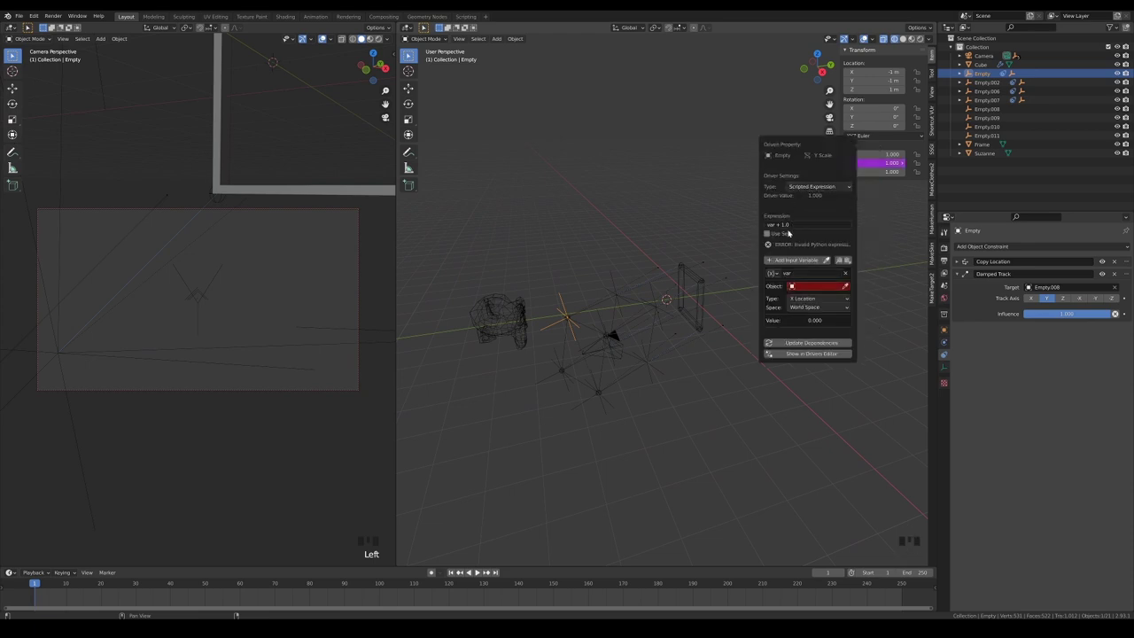
Set the driver's input variable to the Camera object's Y Location in World Space.
left_click(810, 286)
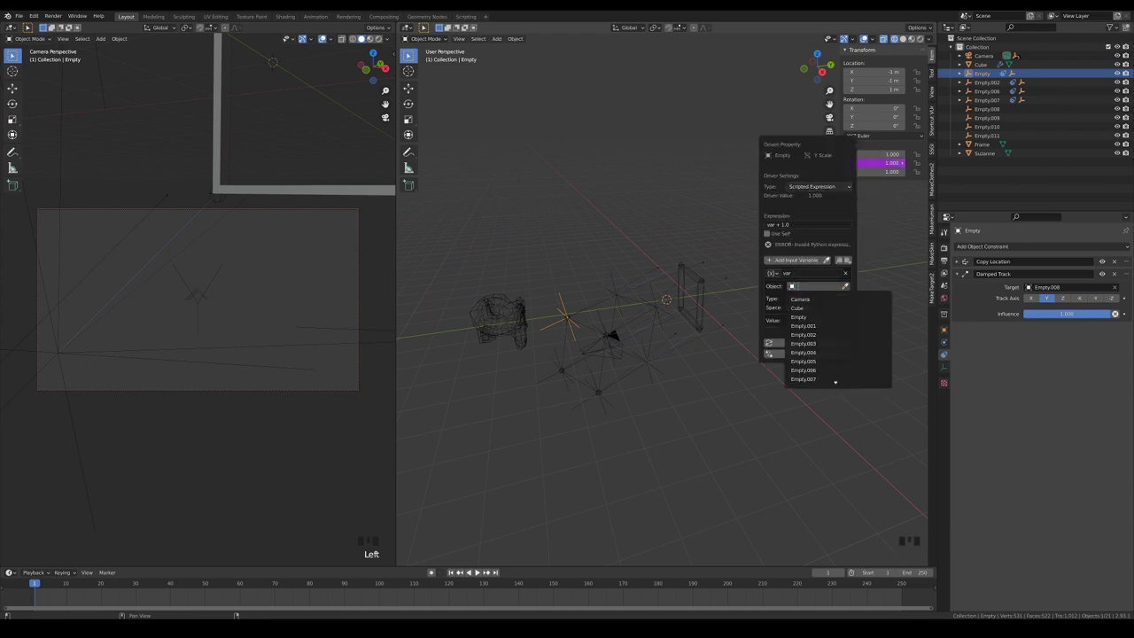
left_click(815, 299)
left_click(816, 290)
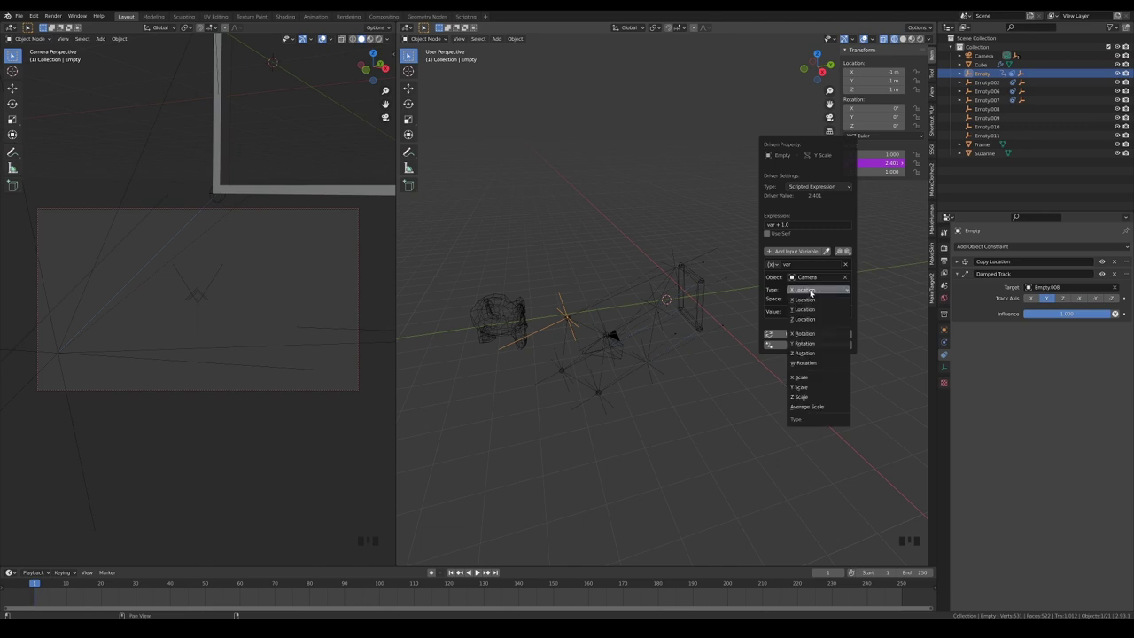
left_click(808, 310)
left_click(813, 299)
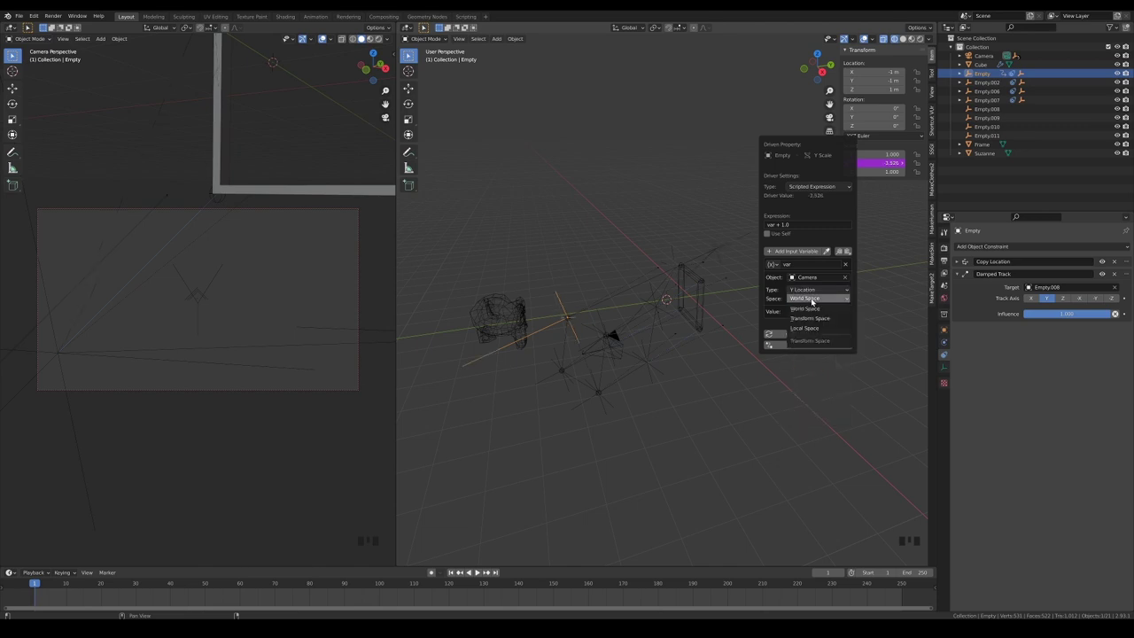
left_click(810, 308)
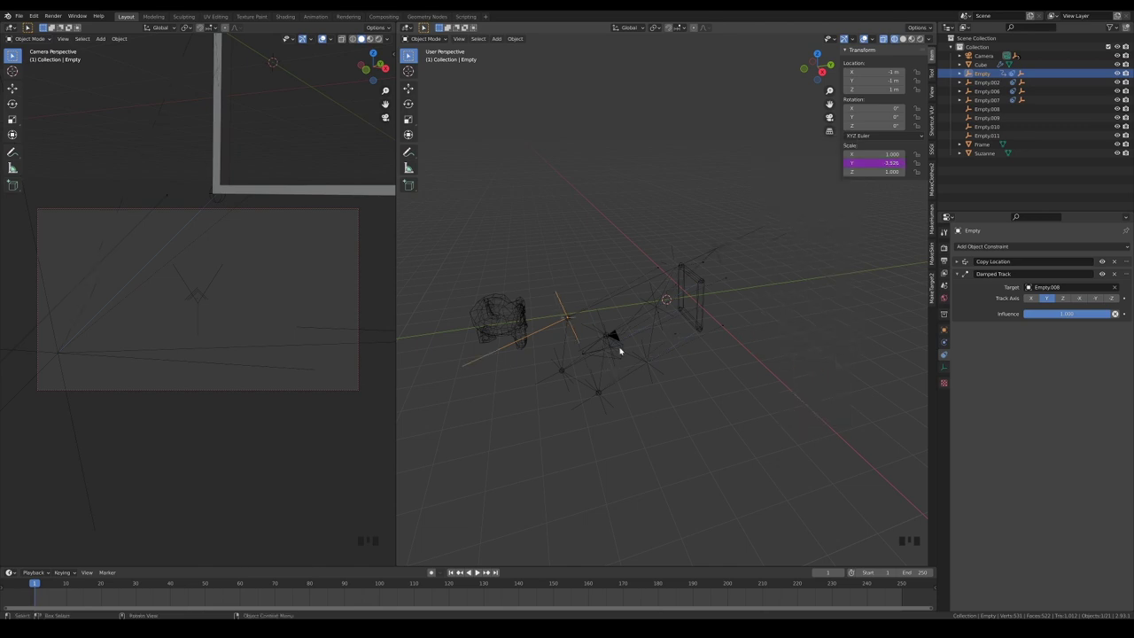
Select the camera and check its Y location.
middle_click_drag(729, 299, 716, 315)
double_click(574, 355)
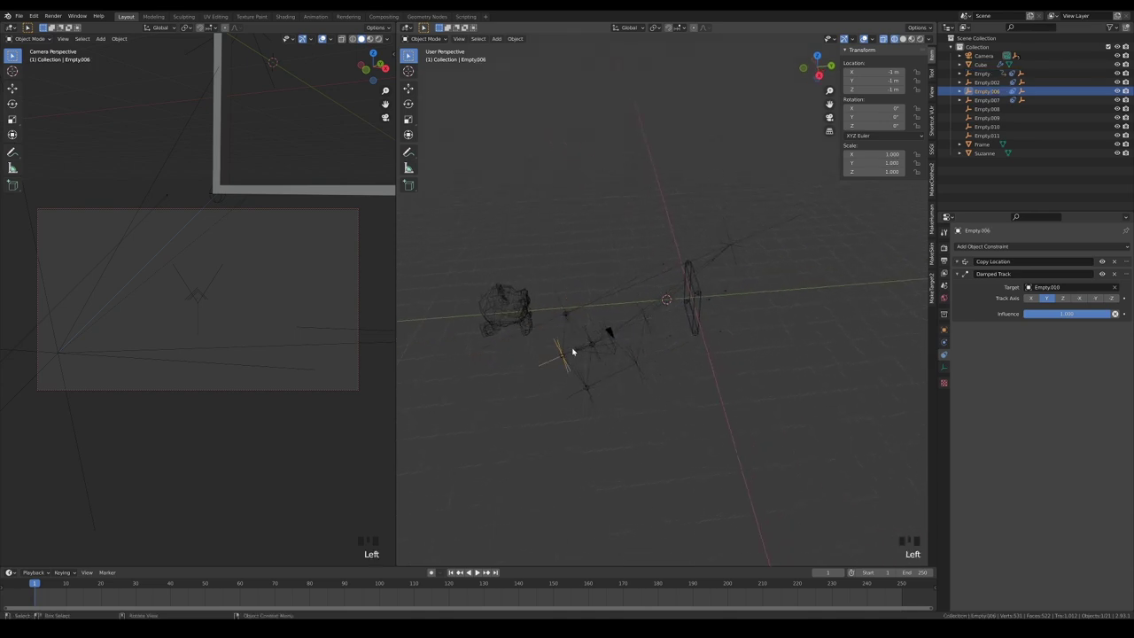
middle_click_drag(770, 203, 719, 258)
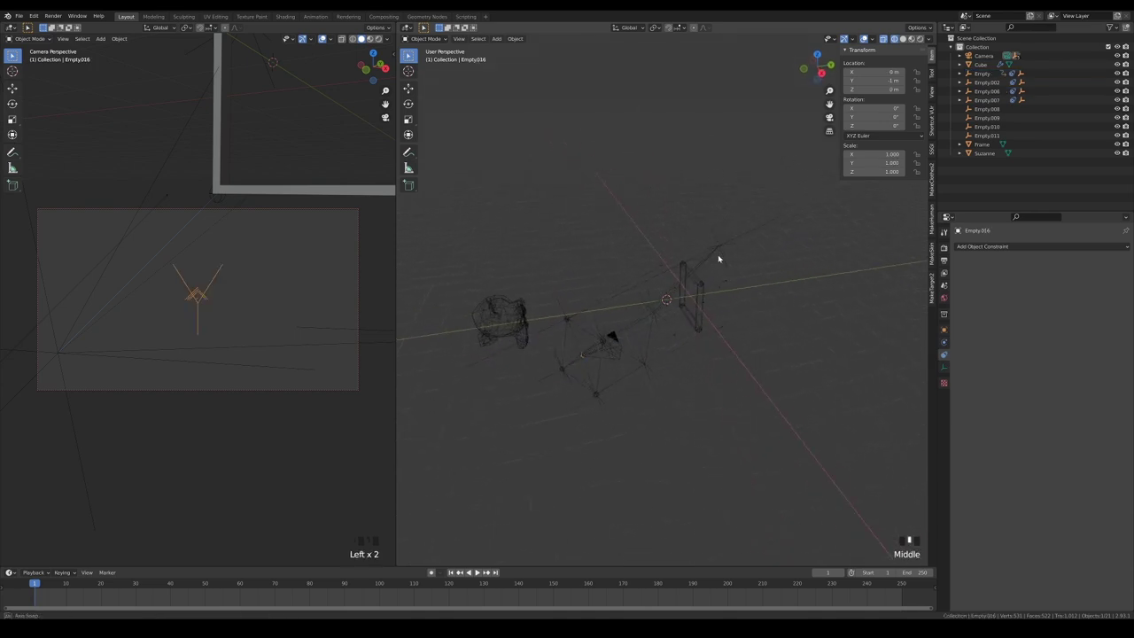
left_click(620, 350)
left_click(620, 350)
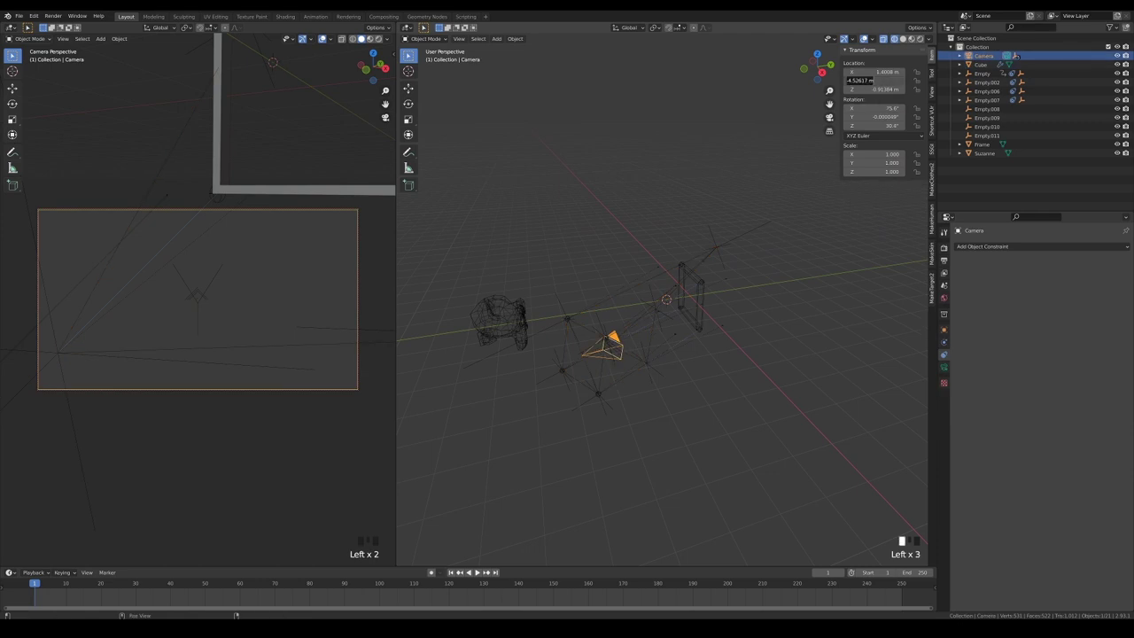
Change the expression of the upper-left front empty's Y scale driver to var*-1.
left_click(546, 331)
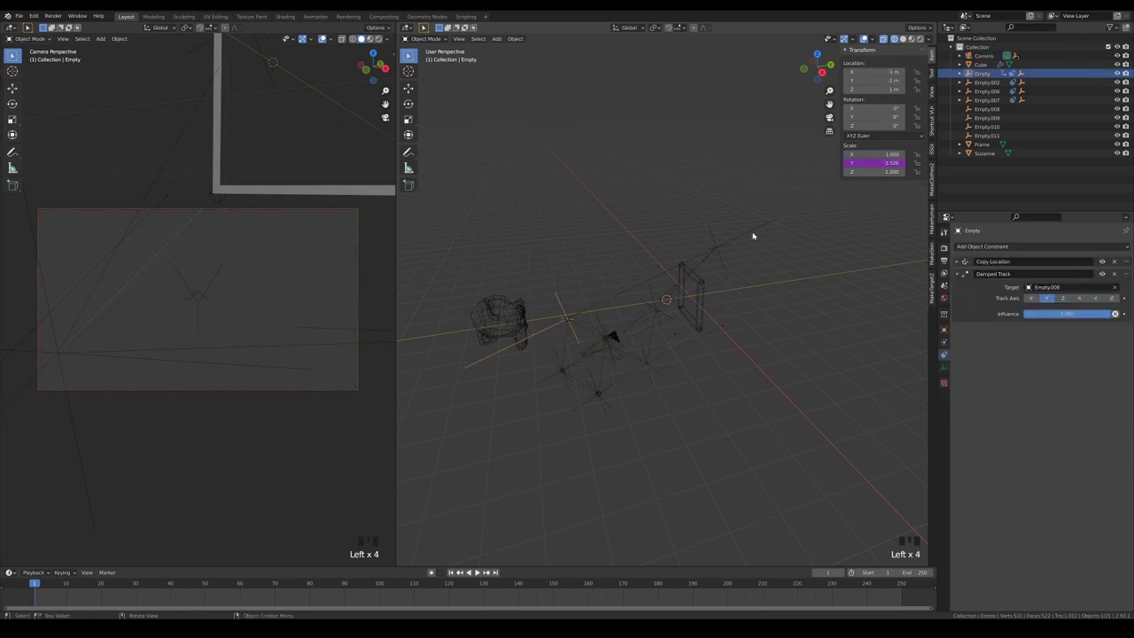
middle_click_drag(681, 316, 708, 297)
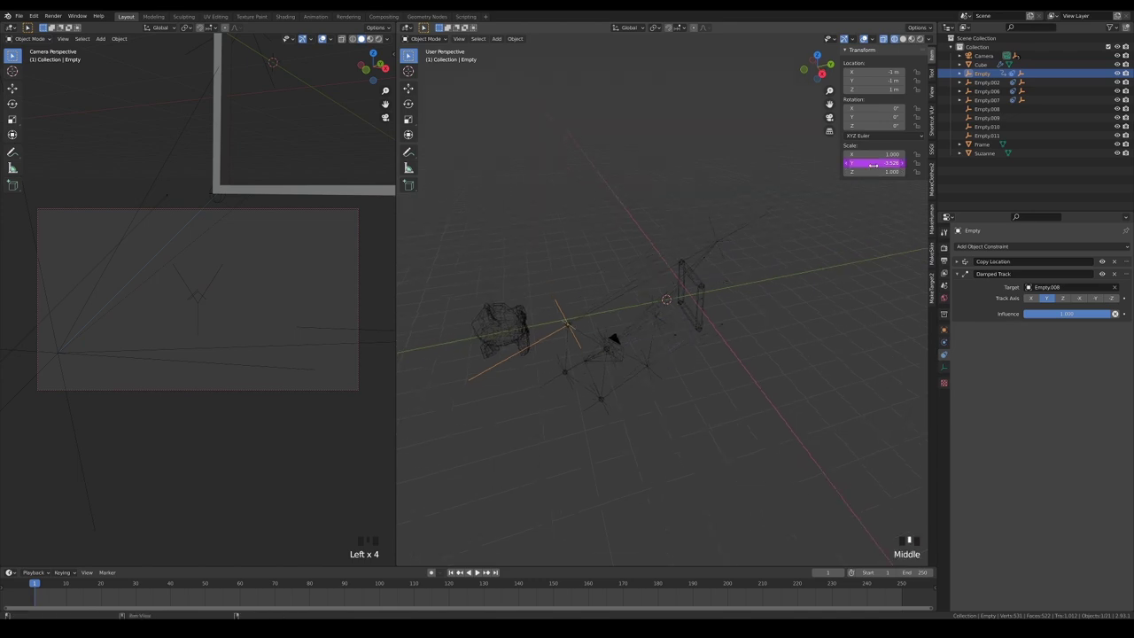
right_click(874, 164)
left_click(814, 192)
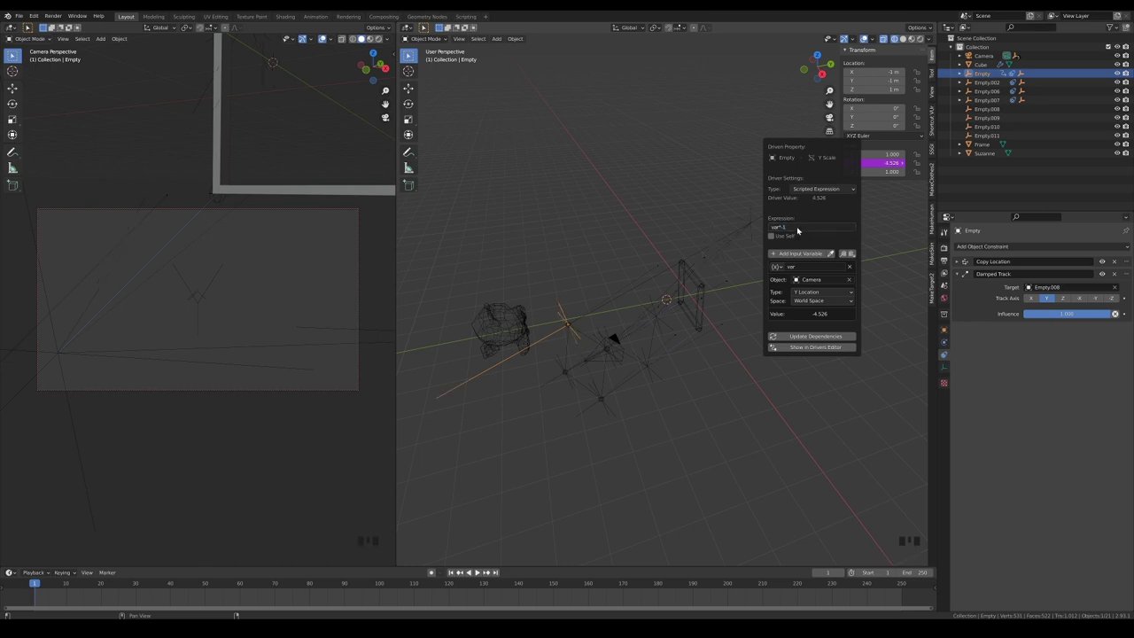
middle_click_drag(714, 271, 697, 299)
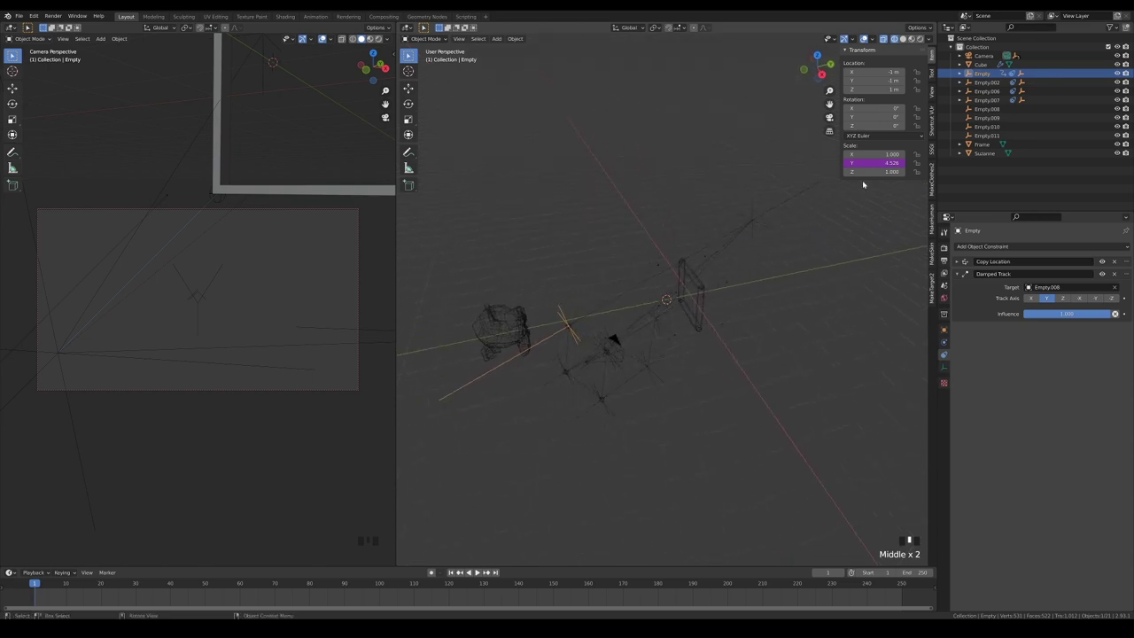
Extend the Y scale driver's expression to var*-1+10.
right_click(869, 163)
left_click(869, 163)
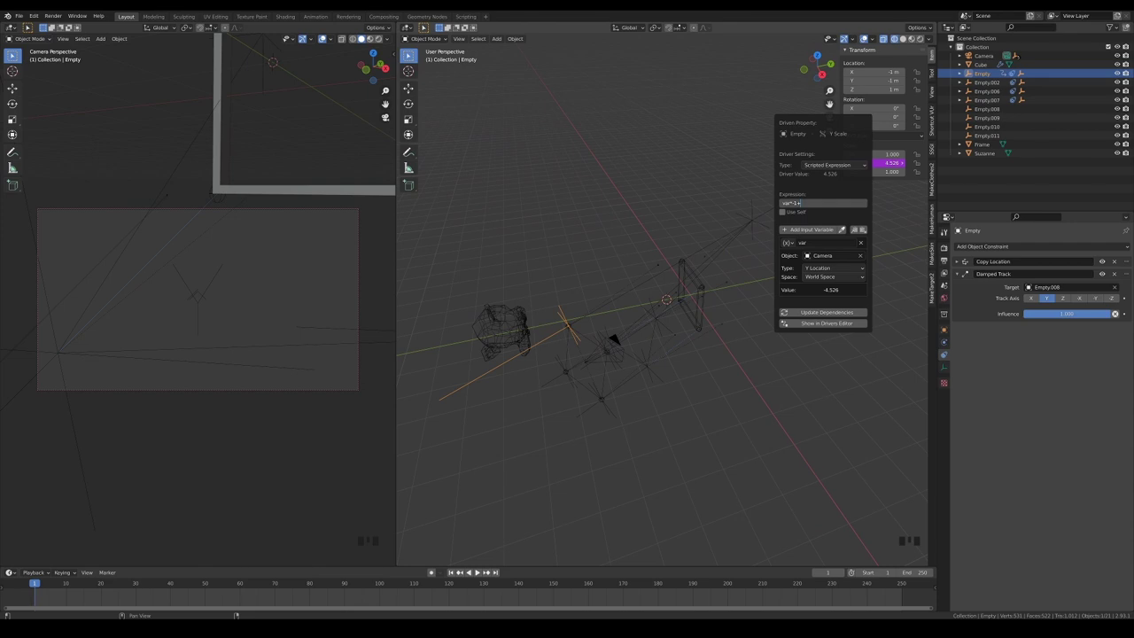
key("Return")
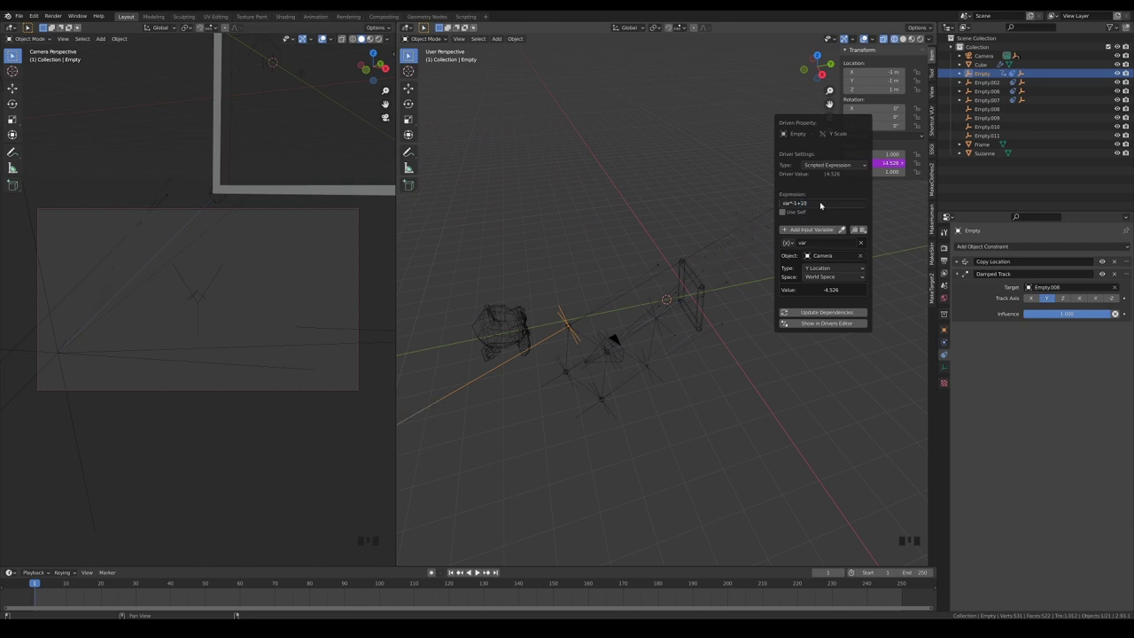
middle_click_drag(711, 496, 779, 450)
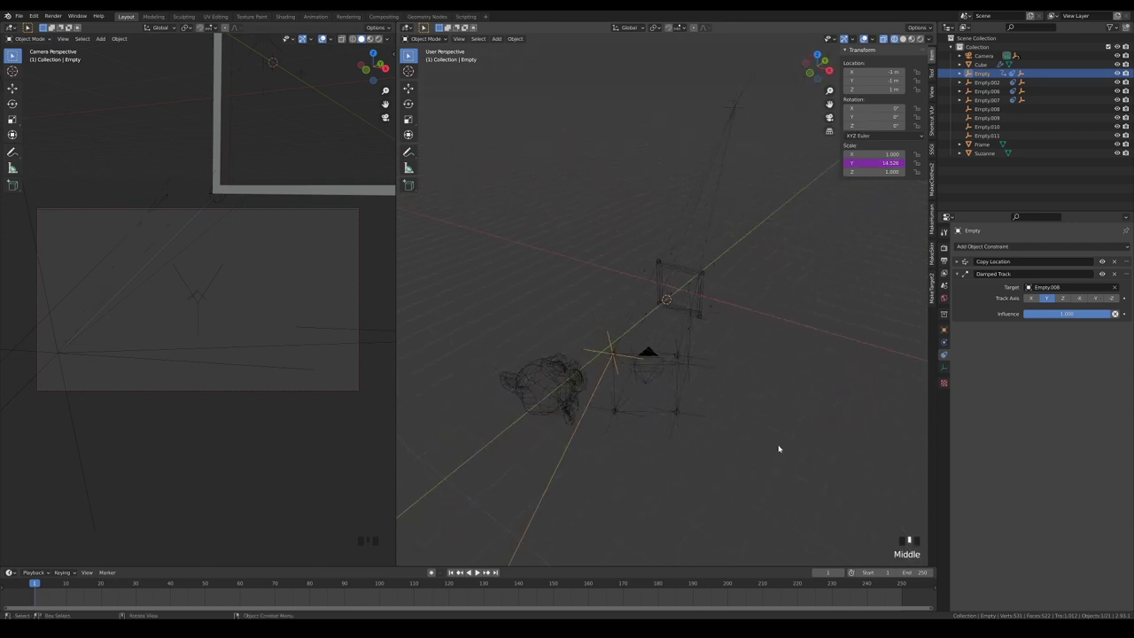
Copy the upper-left front empty's Y scale driver and paste it onto the Y scale of the upper-right front empty.
left_click(647, 386)
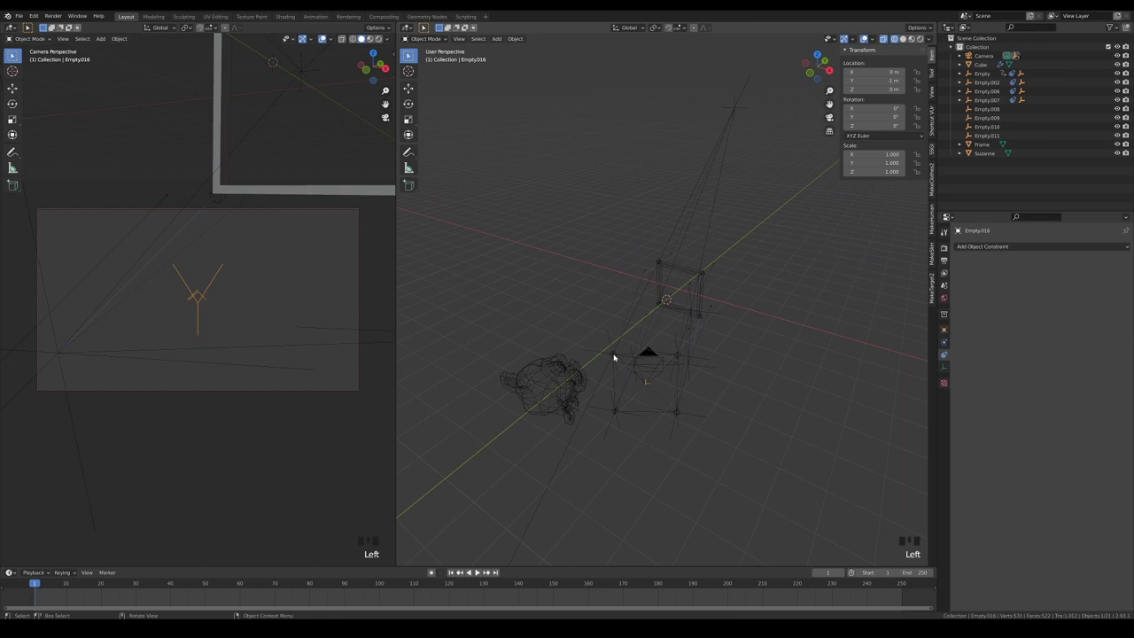
left_click(600, 354)
right_click(863, 173)
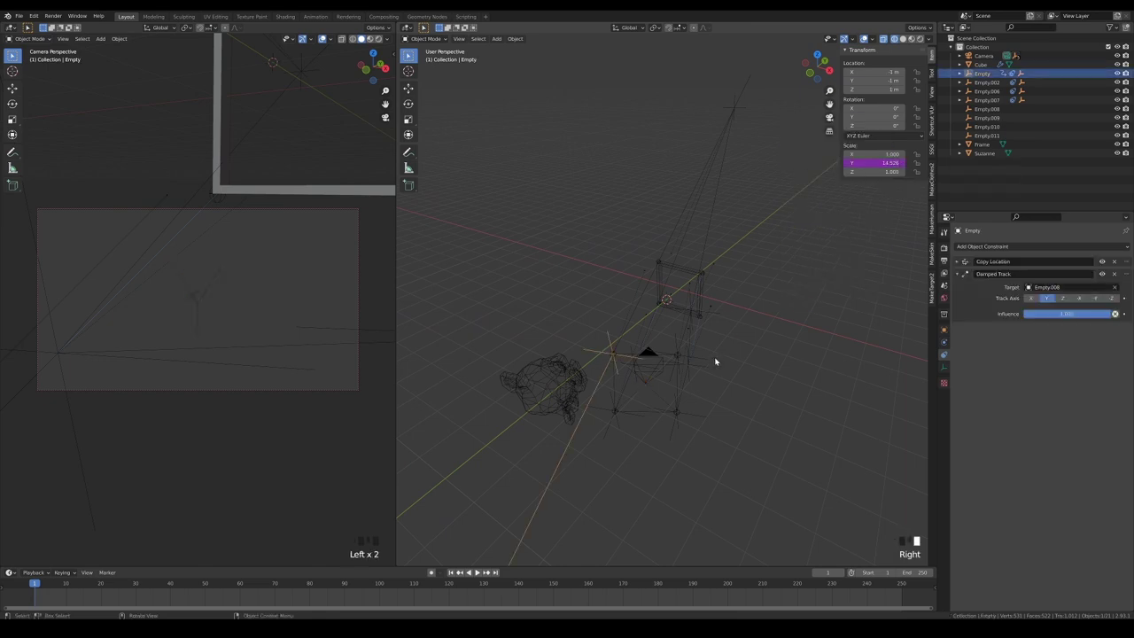
mouse_move(716, 361)
middle_mouse_down()
mouse_move(727, 378)
mouse_move(721, 369)
middle_mouse_up()
left_click(721, 382)
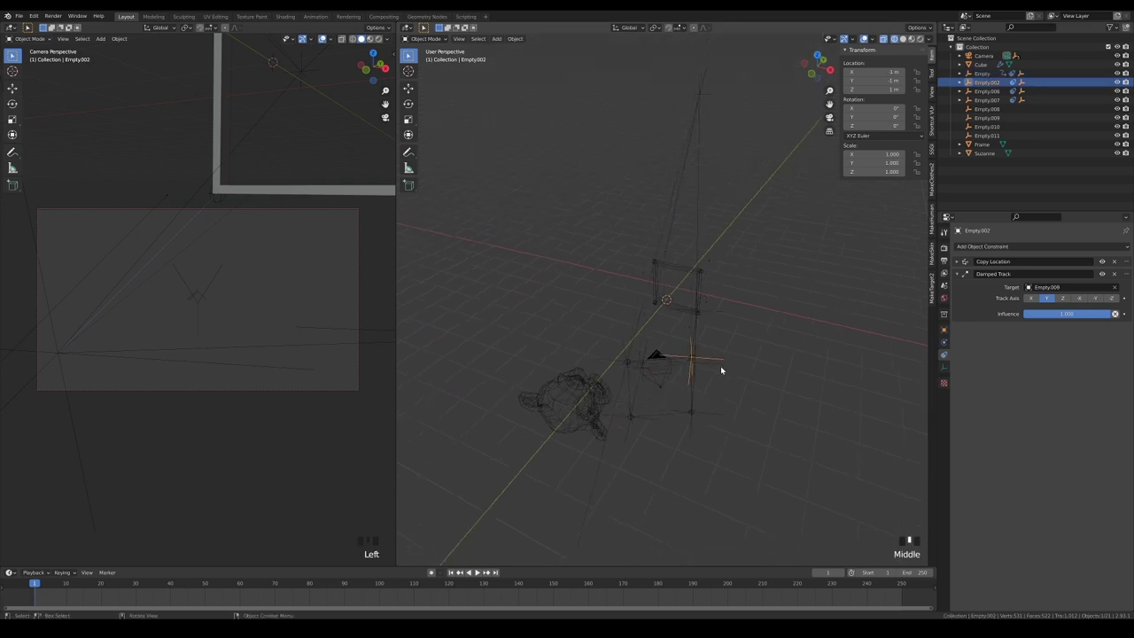
right_click(869, 164)
left_click(829, 194)
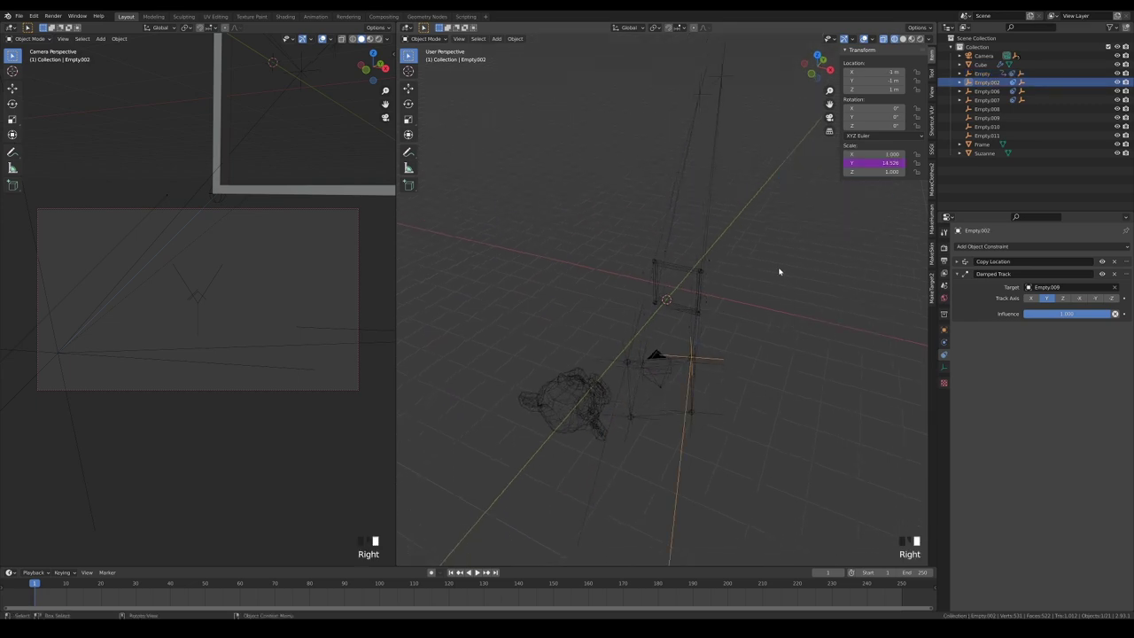
Paste the copied driver onto the Y scale of the lower-right and lower-left front empties.
left_click(691, 413)
right_click(868, 166)
left_click(861, 172)
left_click(634, 421)
right_click(868, 163)
left_click(862, 168)
Move the camera farther back from the picture frame, working in top view.
middle_click_drag(829, 322, 779, 300)
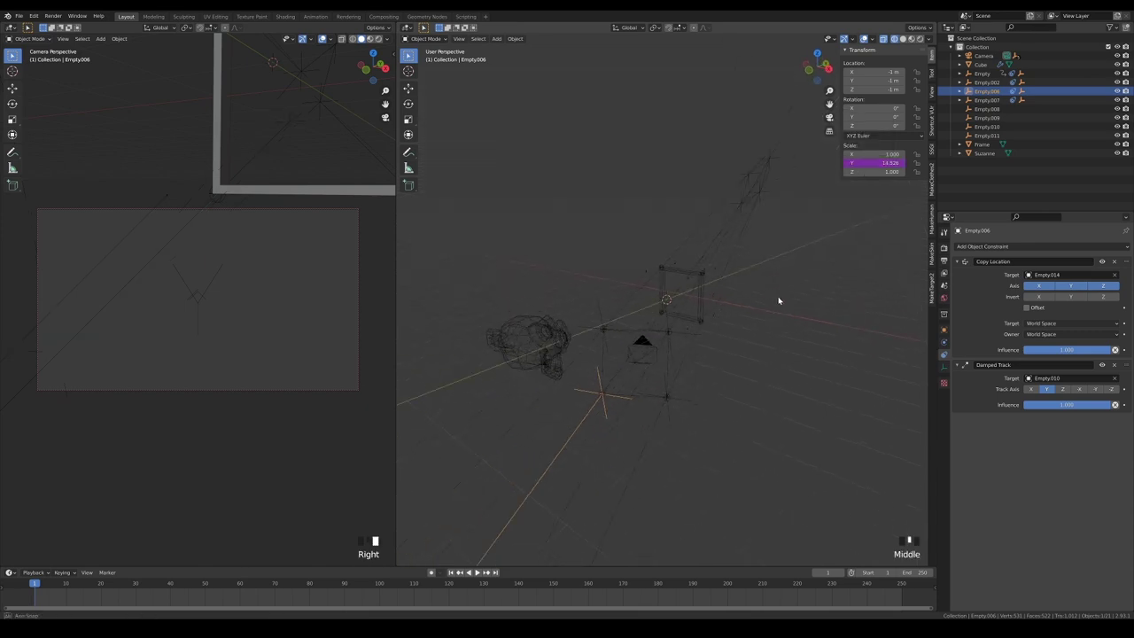
left_click(643, 344)
key("KP_7")
scroll(714, 380, "down", 7)
key("g")
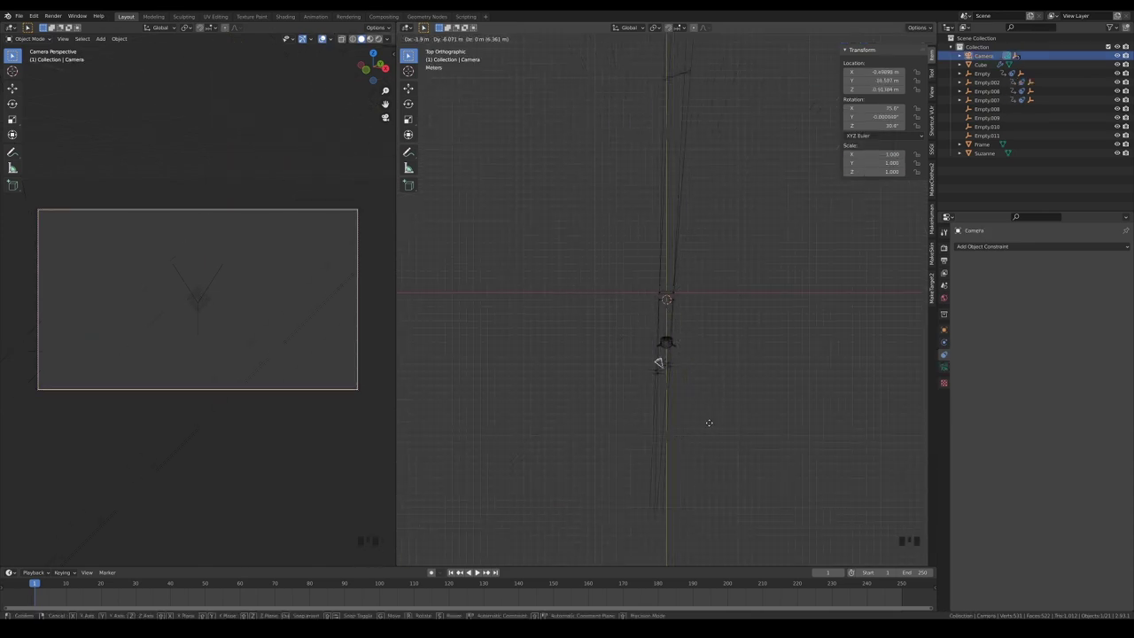
right_click(717, 458)
Add a Mirror modifier to Suzanne with the Frame as mirror object and only the Y axis enabled.
left_click(944, 342)
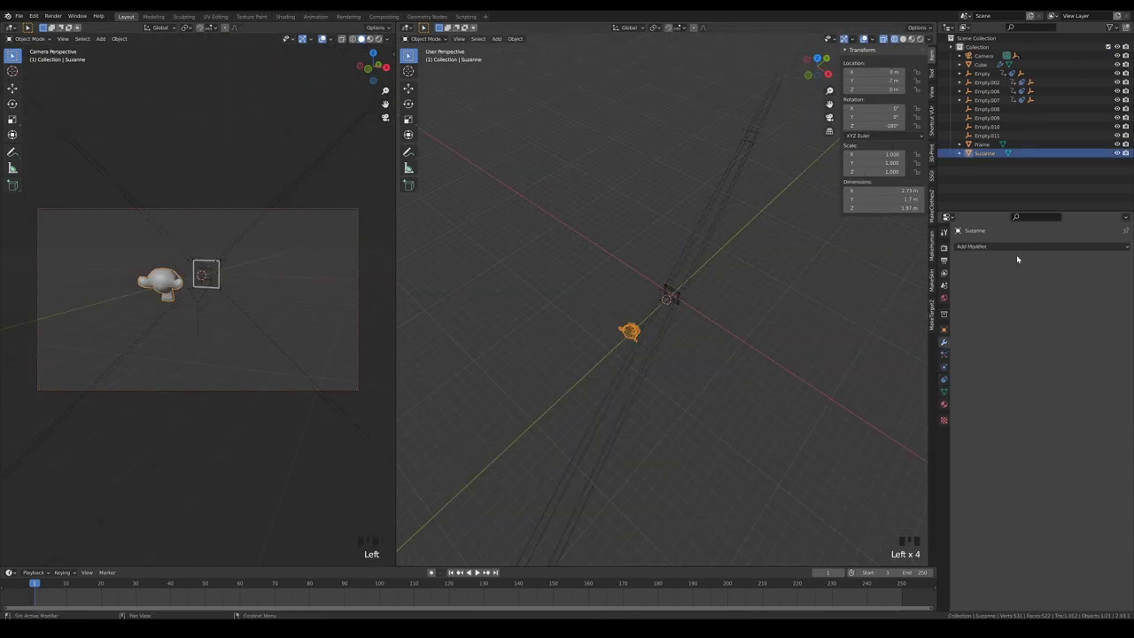
left_click(1016, 249)
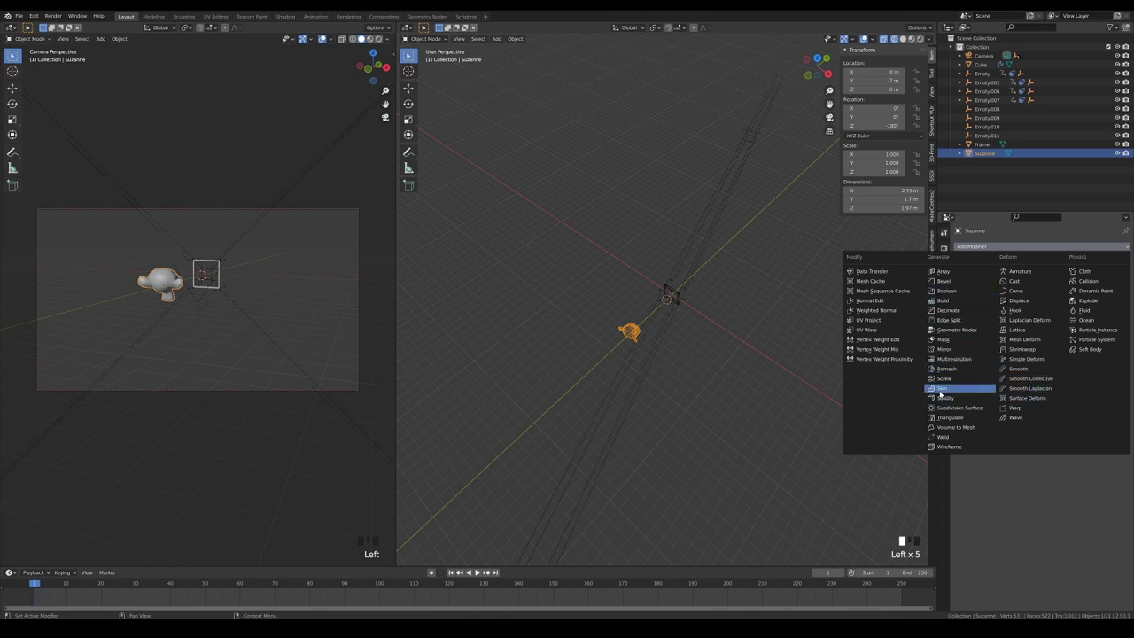
left_click(944, 349)
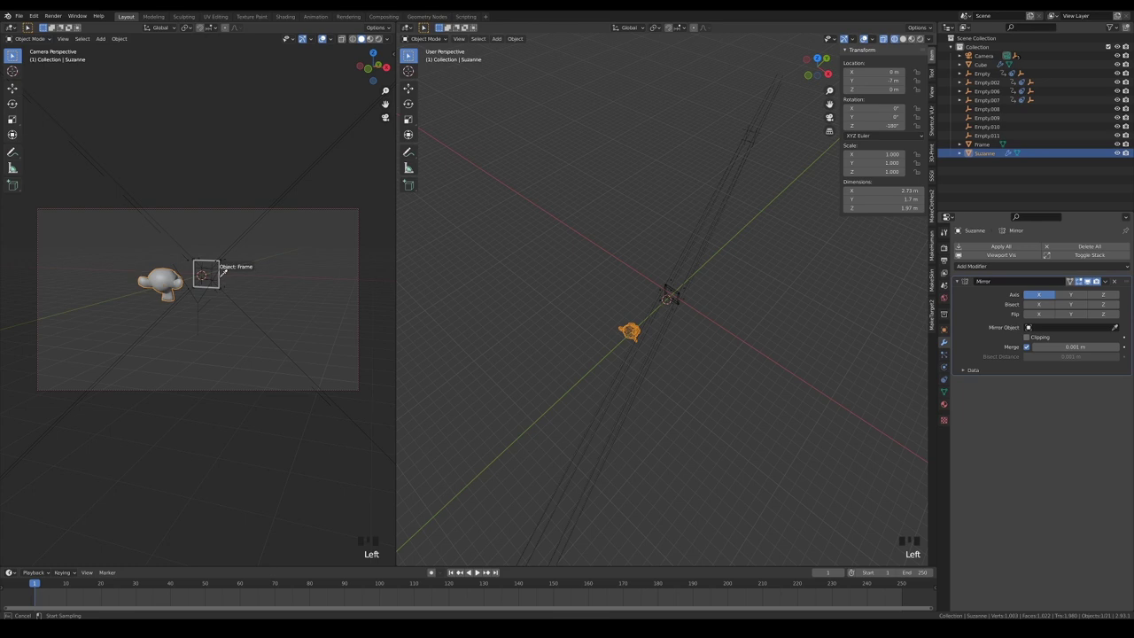
left_click(221, 272)
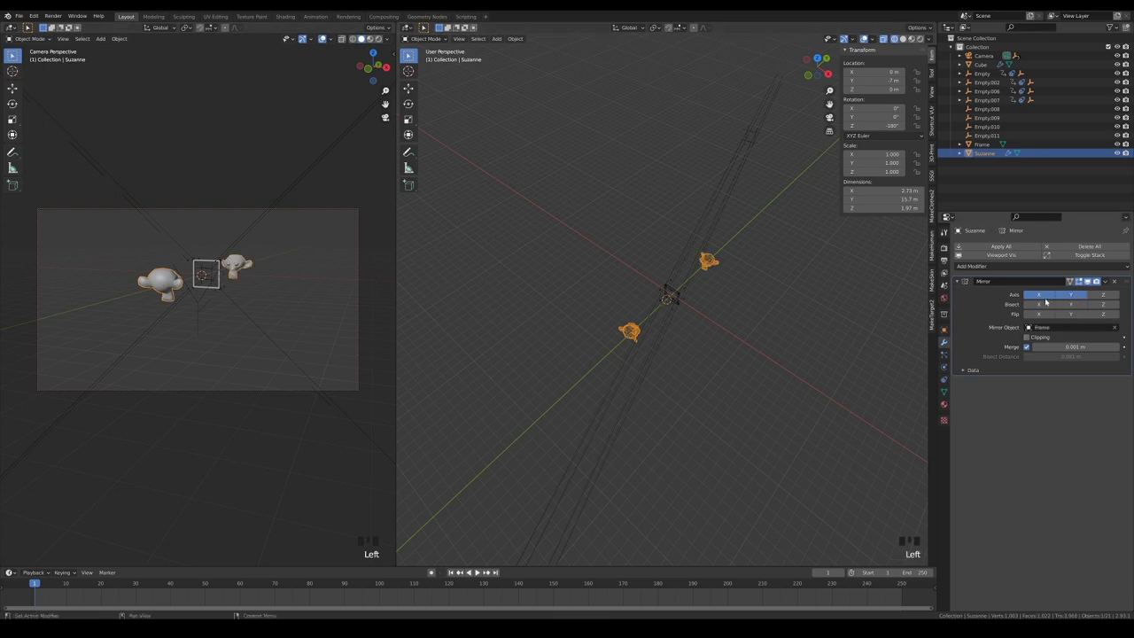
left_click(957, 283)
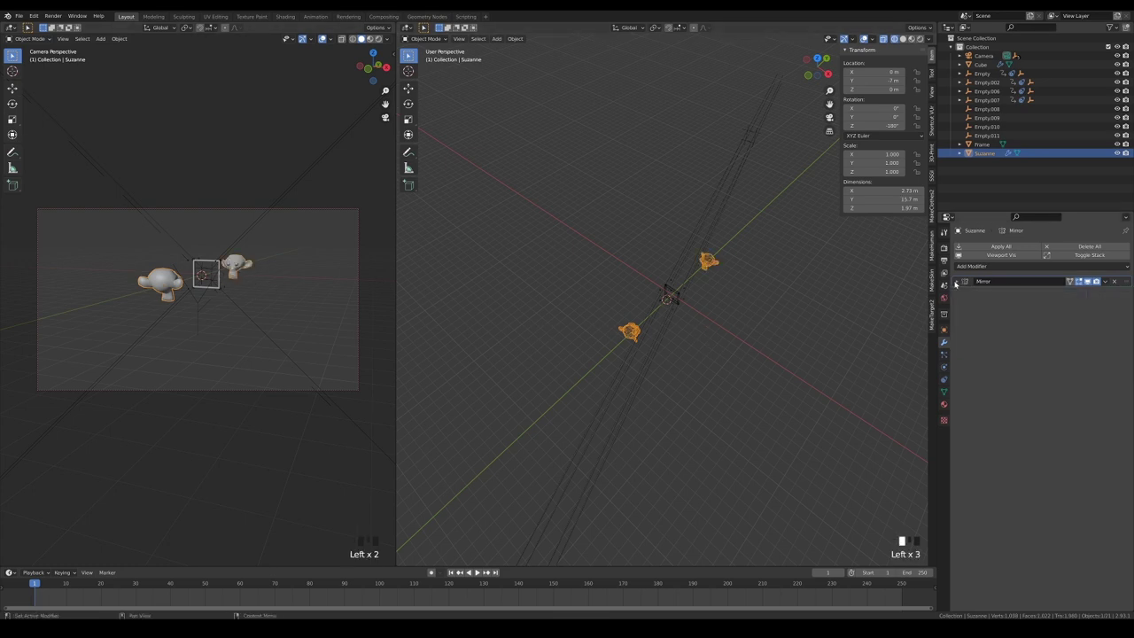
Add a Boolean modifier to Suzanne using the Cube as object, with the Fast solver and Intersect operation.
left_click(994, 265)
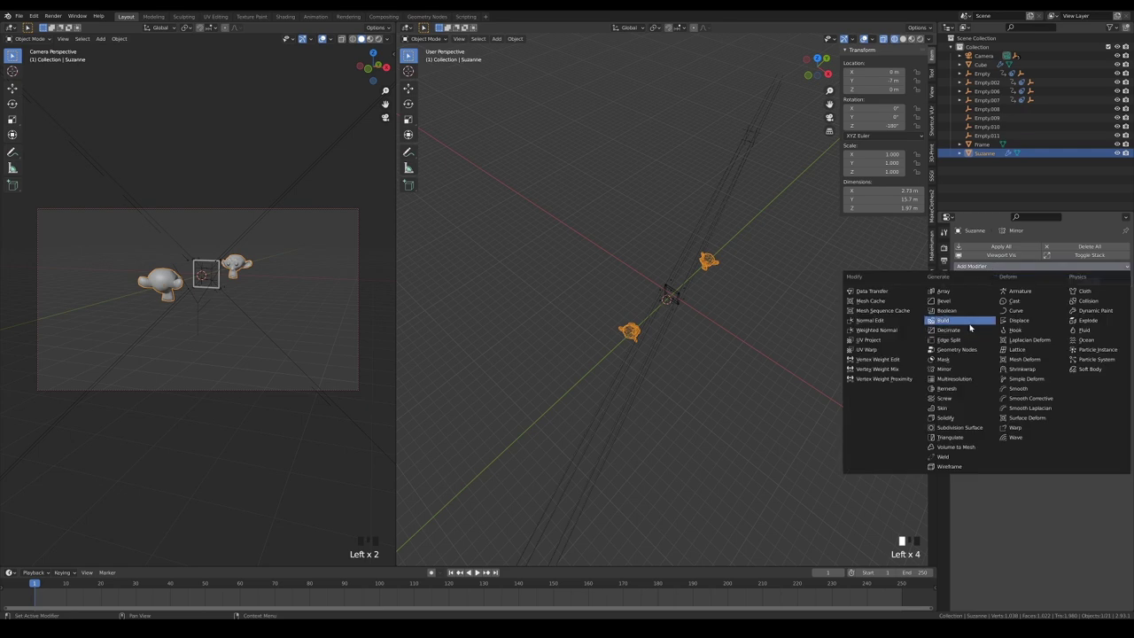
left_click(956, 311)
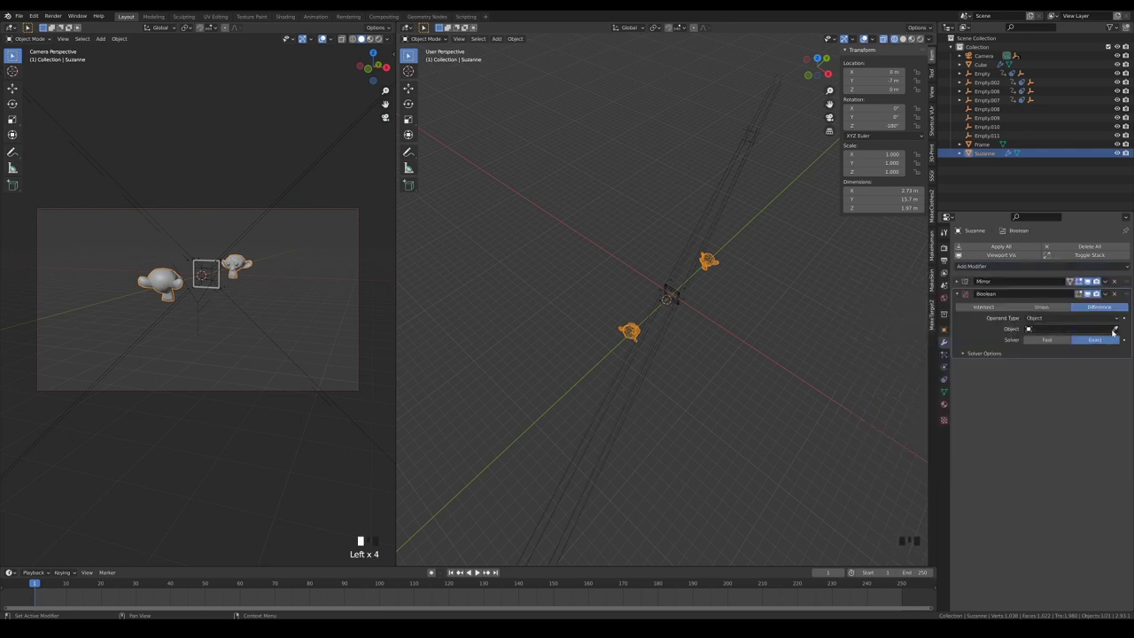
left_click(654, 355)
left_click(1047, 340)
middle_click_drag(682, 359, 700, 345)
middle_click_drag(186, 354, 209, 353)
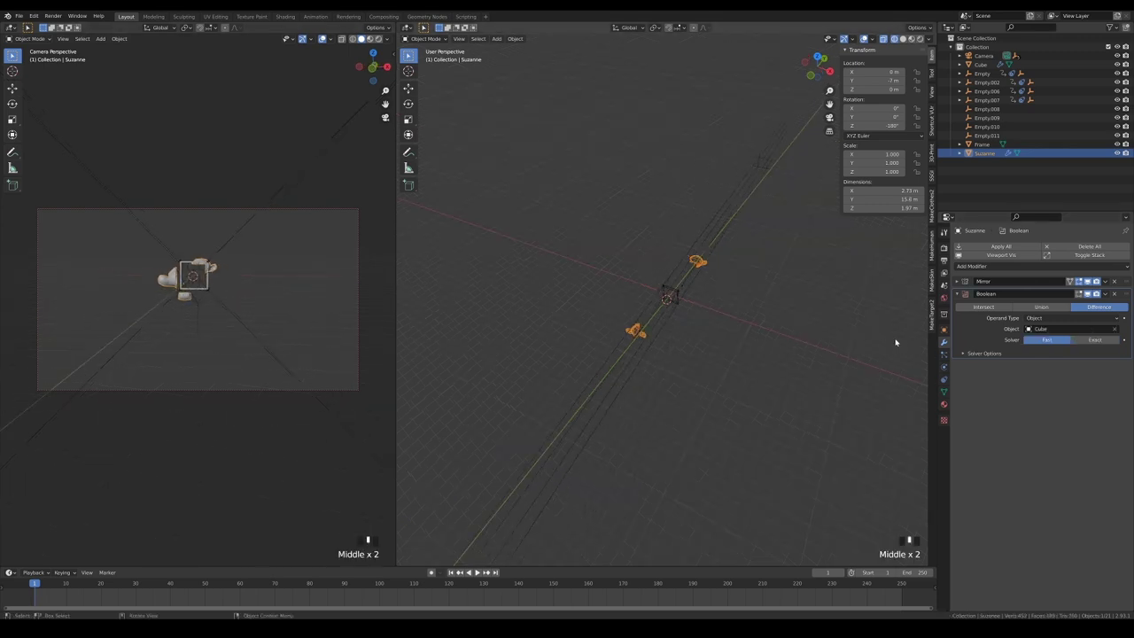
left_click(982, 307)
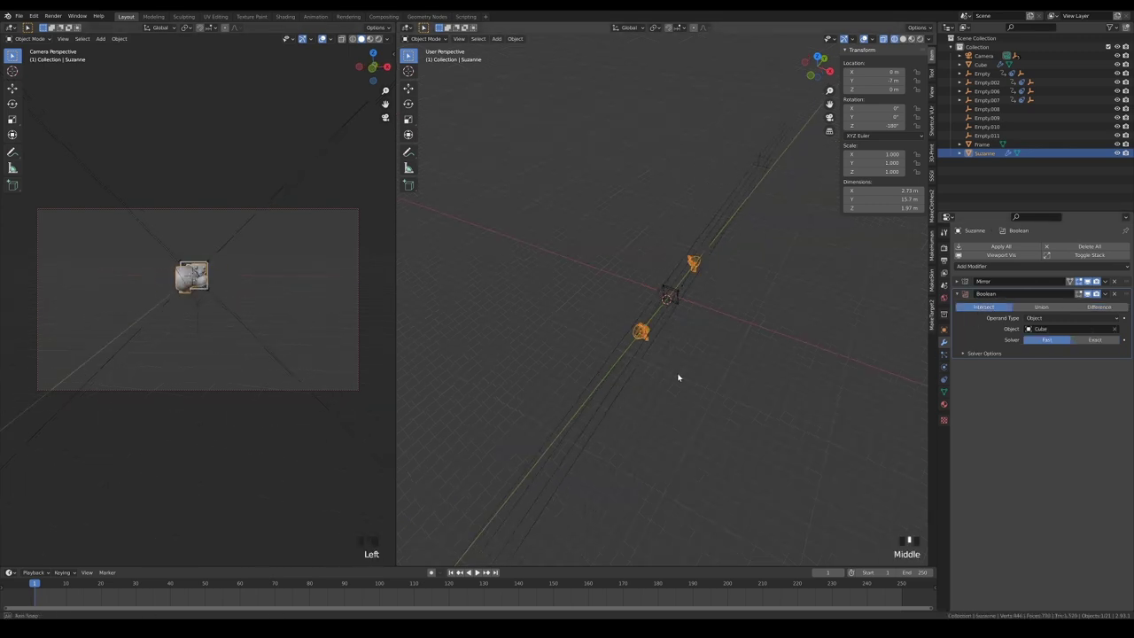
Orbit the camera view and the scene view to check how Suzanne is cut by the cube at the frame.
middle_click_drag(679, 378, 481, 350)
middle_click_drag(196, 357, 260, 347)
left_click(265, 324)
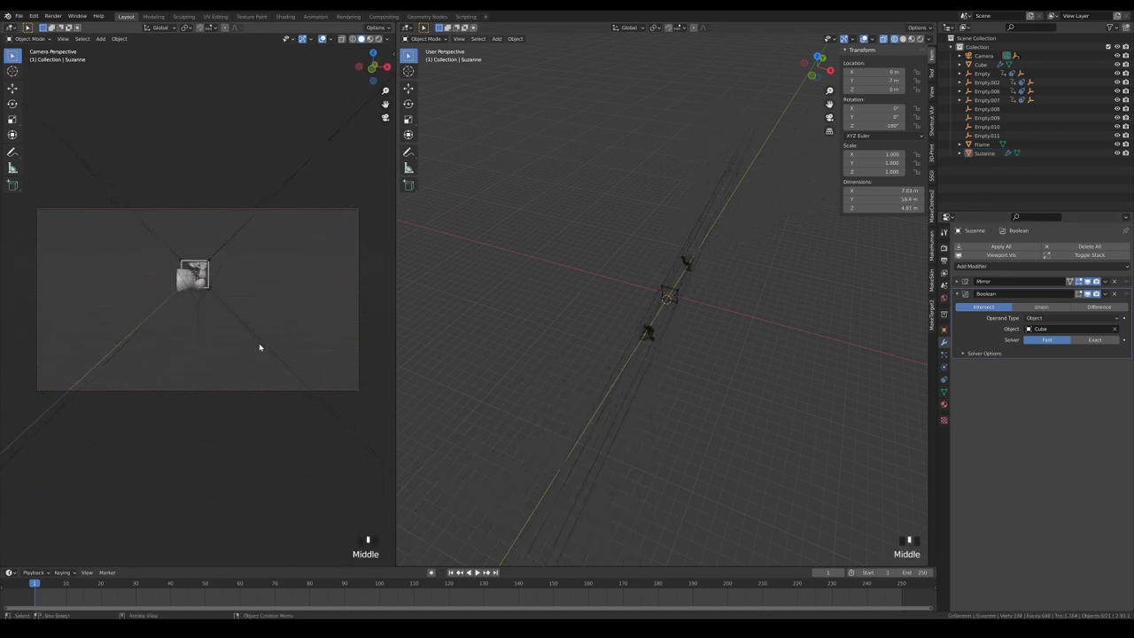
middle_click_drag(711, 367, 719, 369)
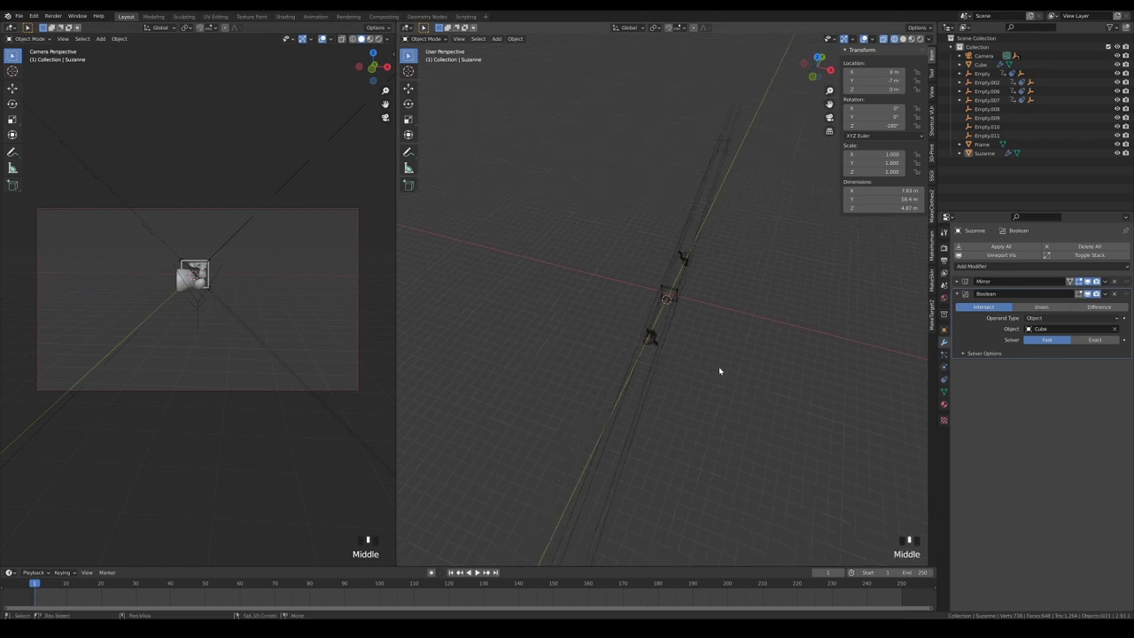
Add a cube at the 3D cursor and scale its mesh up in Edit Mode to surround the frame area.
key("shift+a")
mouse_move(707, 281)
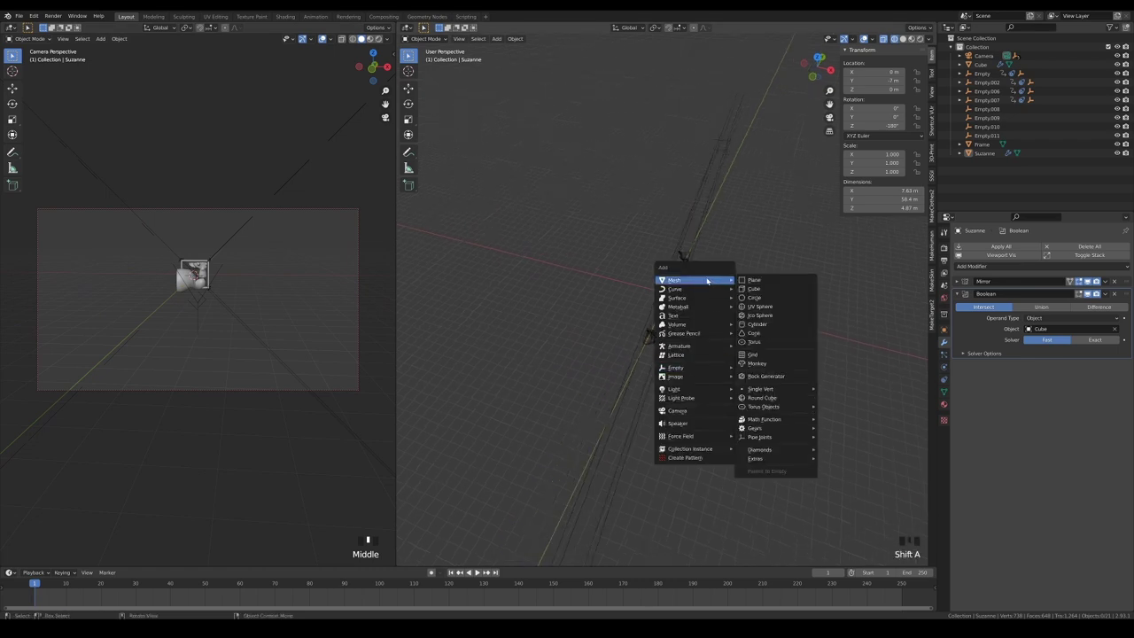
left_click(768, 289)
key("KP_7")
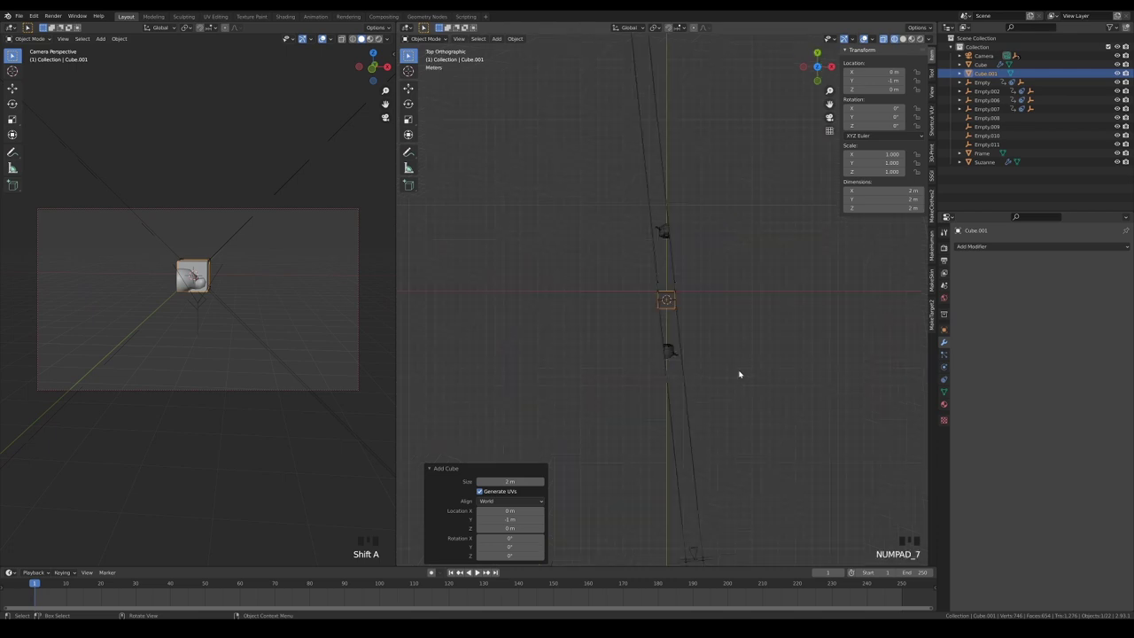
scroll(739, 374, "up", 1)
key("Tab")
scroll(718, 362, "down", 2)
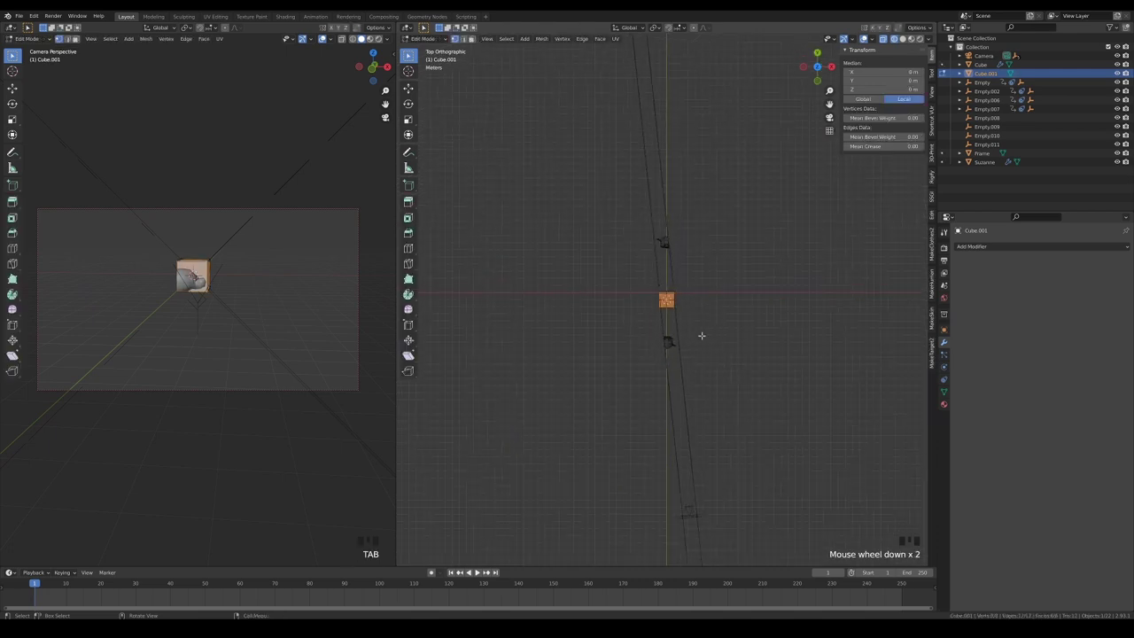
key("s")
left_click(564, 204)
Move the far side of the large cube's mesh along Y to line up with the picture frame.
left_click_drag(548, 189, 808, 274)
key("g")
key("y")
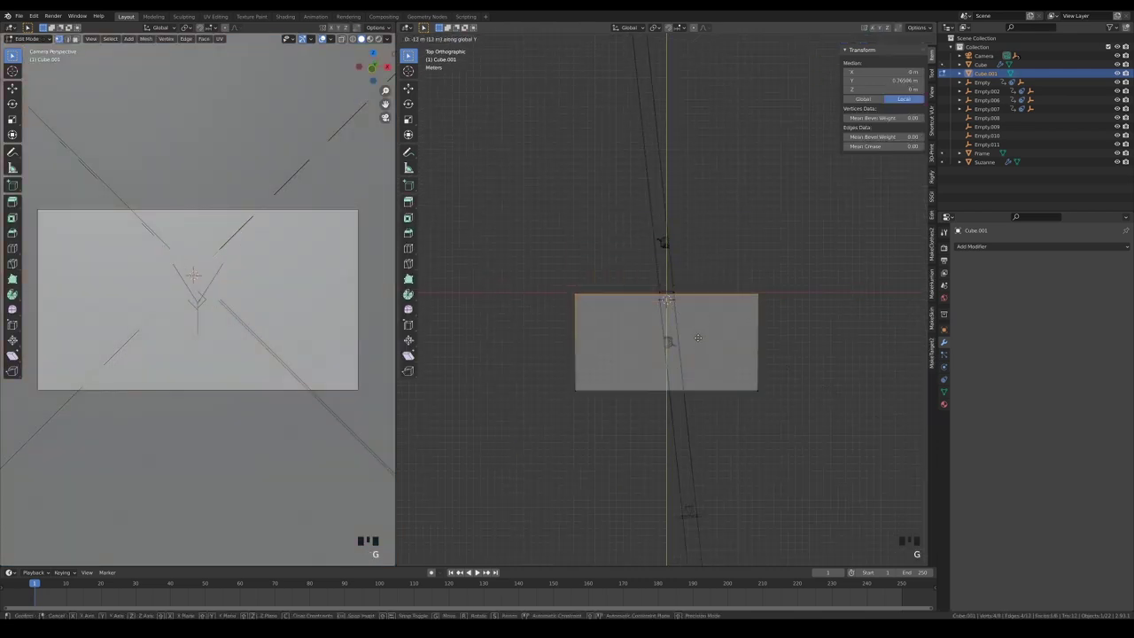
left_click(698, 337)
scroll(698, 337, "up", 7)
key("g")
scroll(697, 337, "down", 3)
left_click(697, 337)
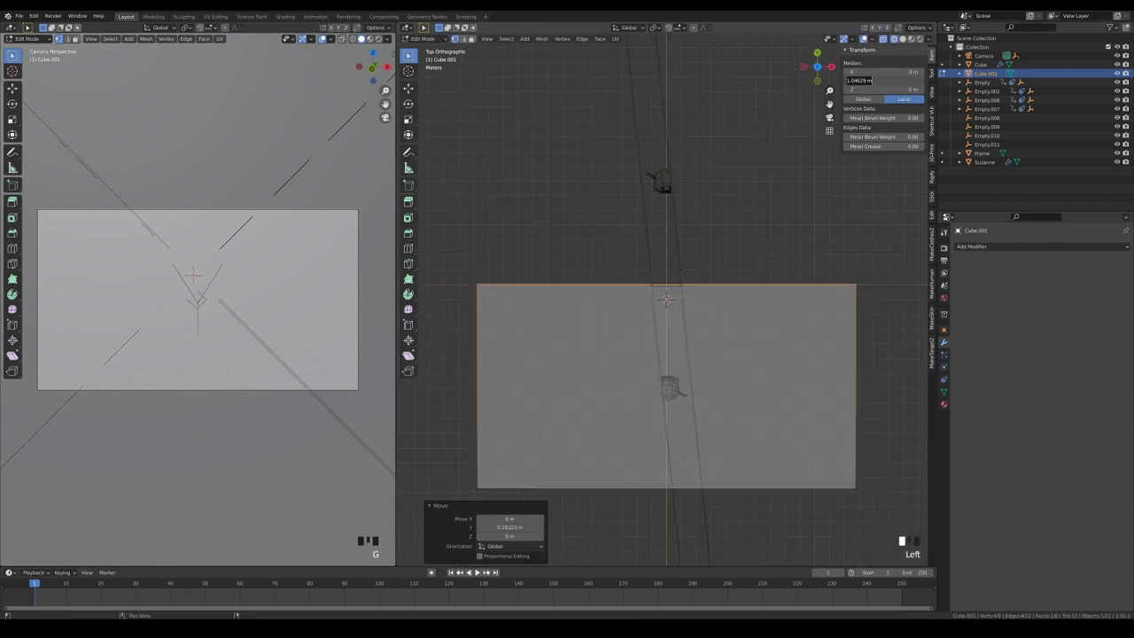
middle_click_drag(660, 319, 668, 354)
key("Tab")
Add a Boolean modifier to the hooked Cube using Cube.001 as object, with the Union operation and Fast solver.
scroll(678, 364, "down", 3)
left_click(671, 315)
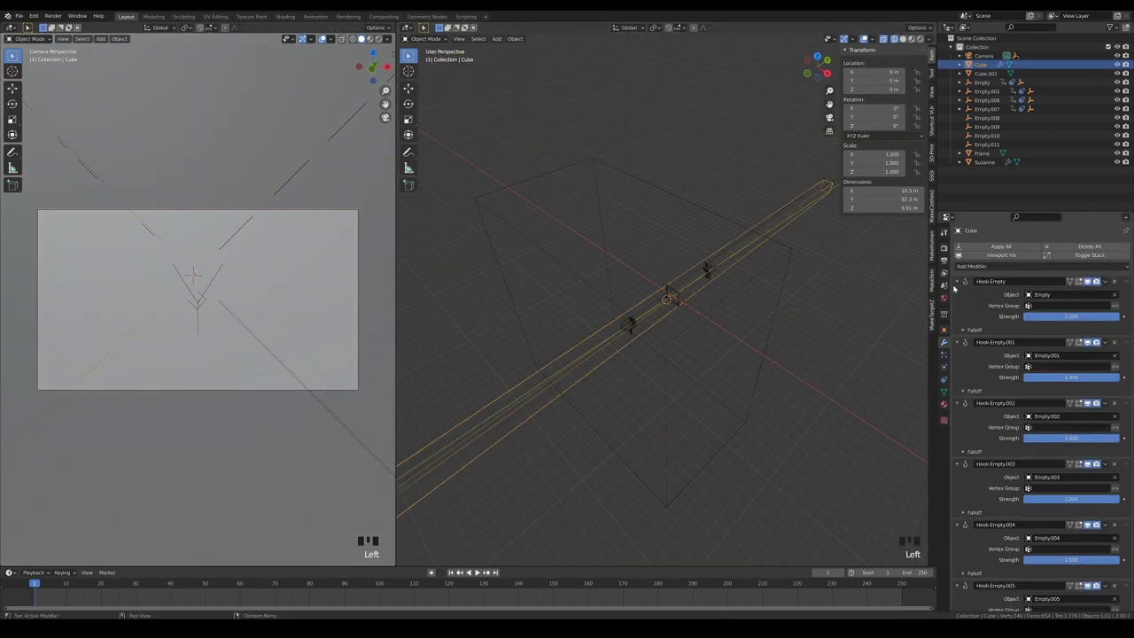
left_click_drag(956, 283, 957, 368)
left_click(979, 268)
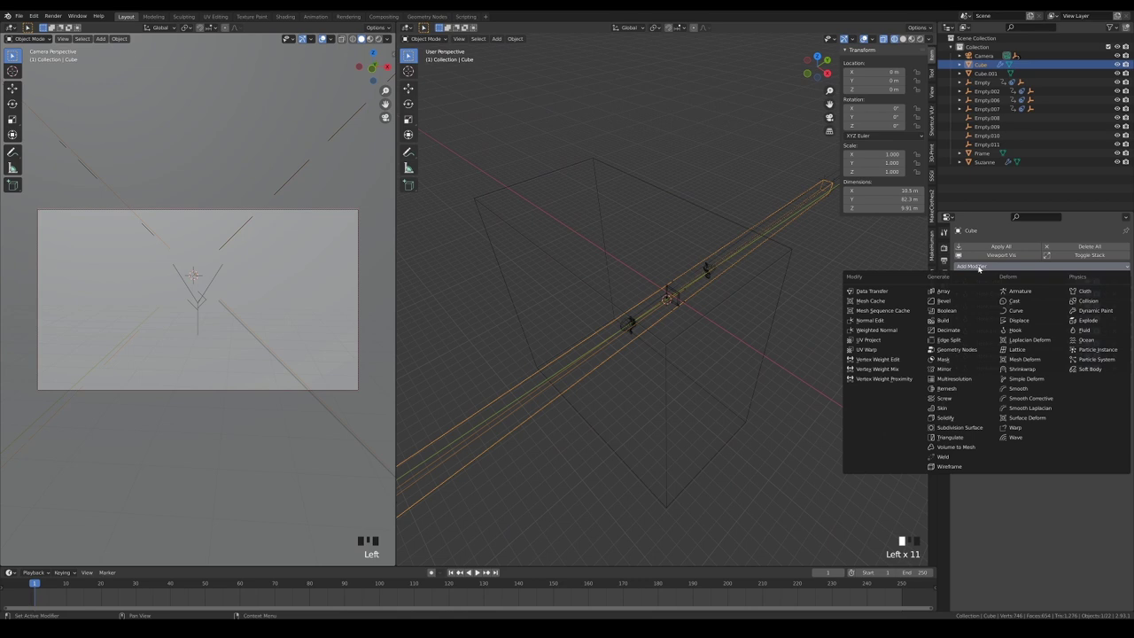
left_click(946, 312)
left_click(1049, 395)
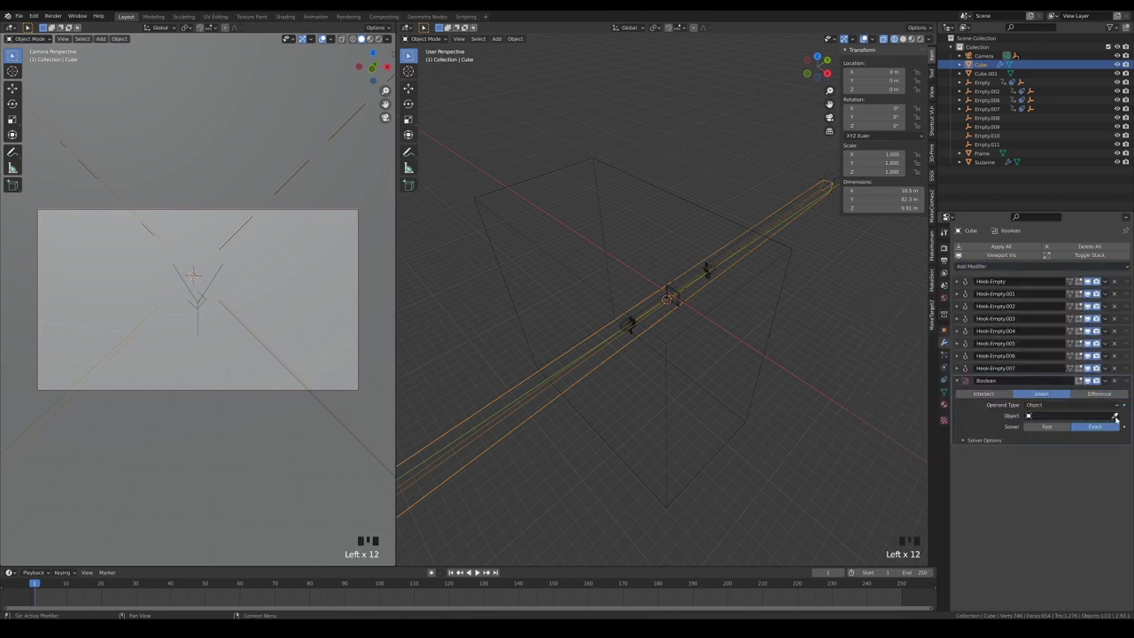
left_click(487, 229)
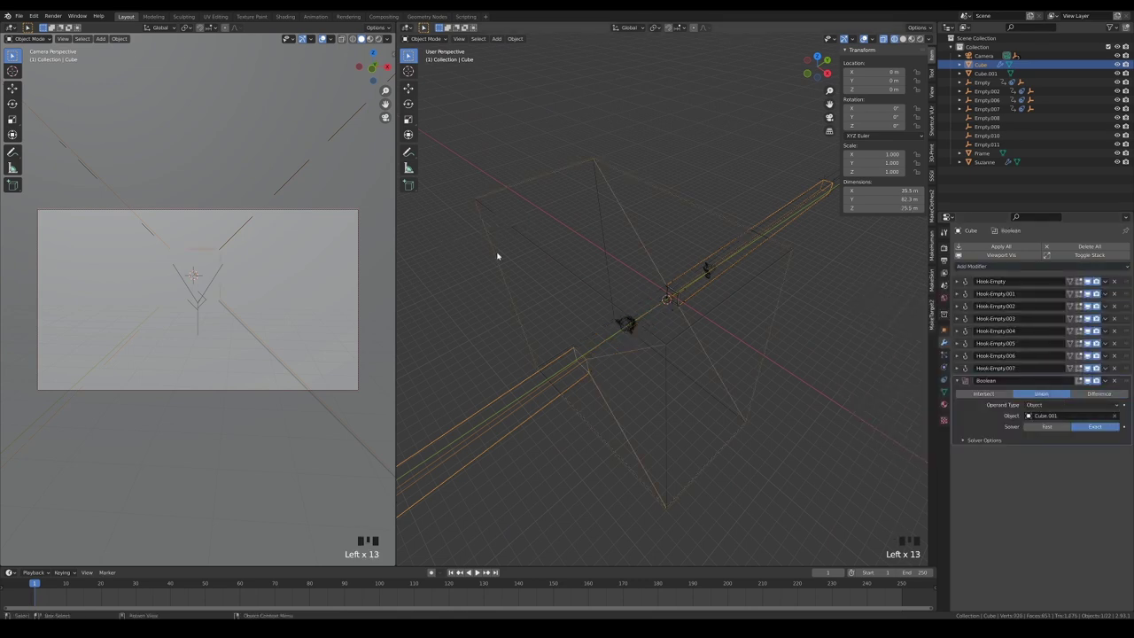
left_click(1048, 426)
middle_click_drag(638, 372, 699, 354)
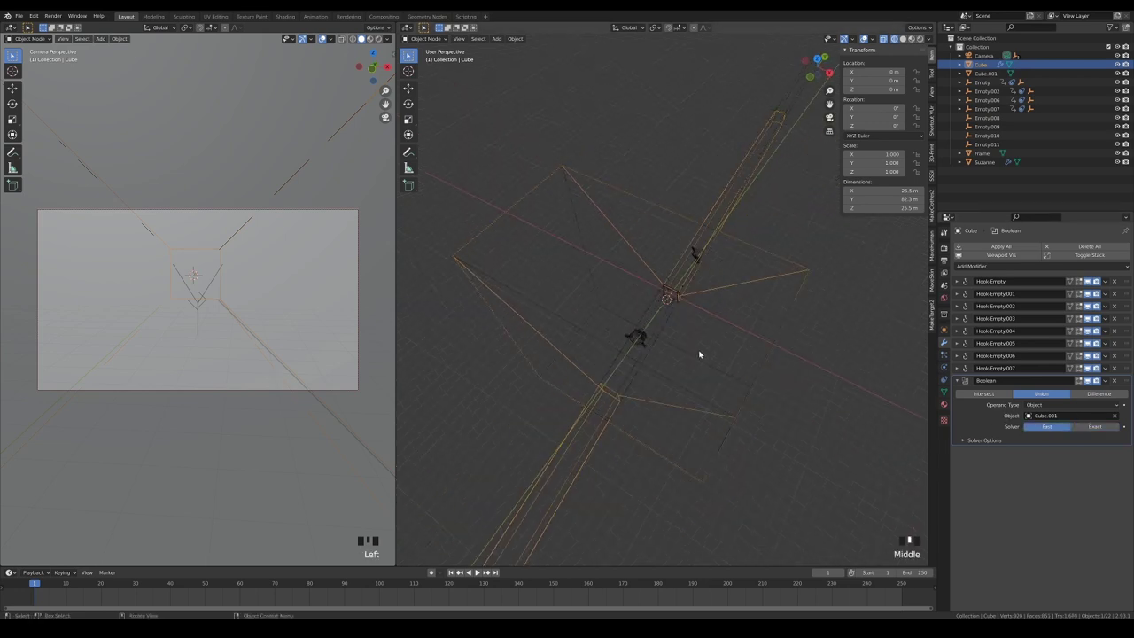
Hide Cube.001 in the viewport and disable it in renders, then check Suzanne through the frame.
left_click(483, 363)
left_click(1126, 74)
left_click(1117, 74)
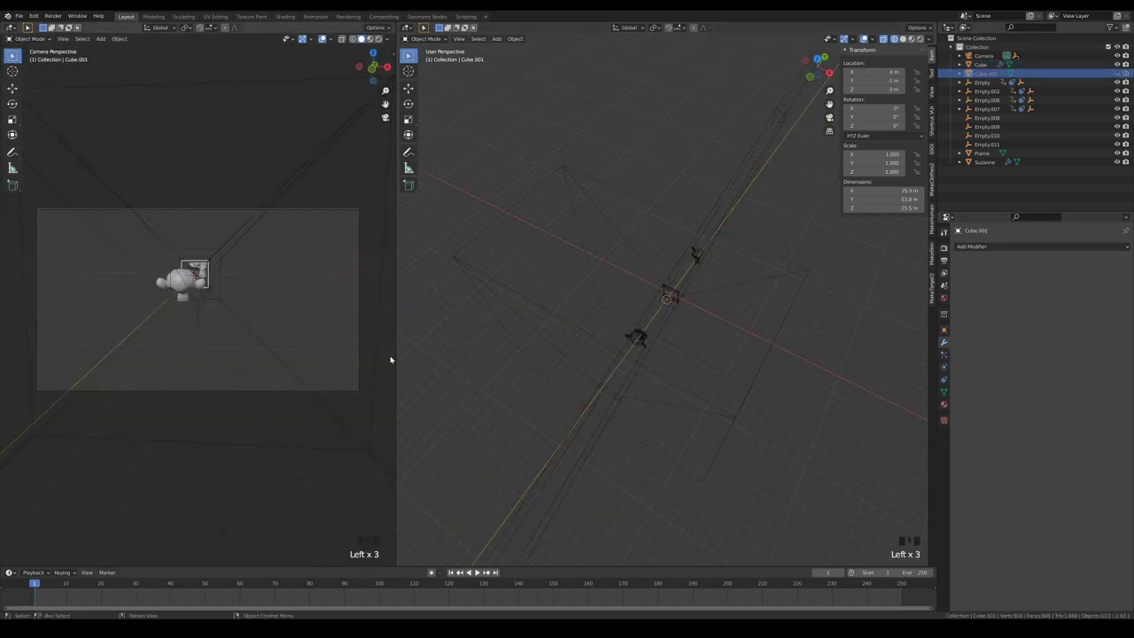
middle_click_drag(182, 303, 218, 290)
scroll(218, 298, "up", 3)
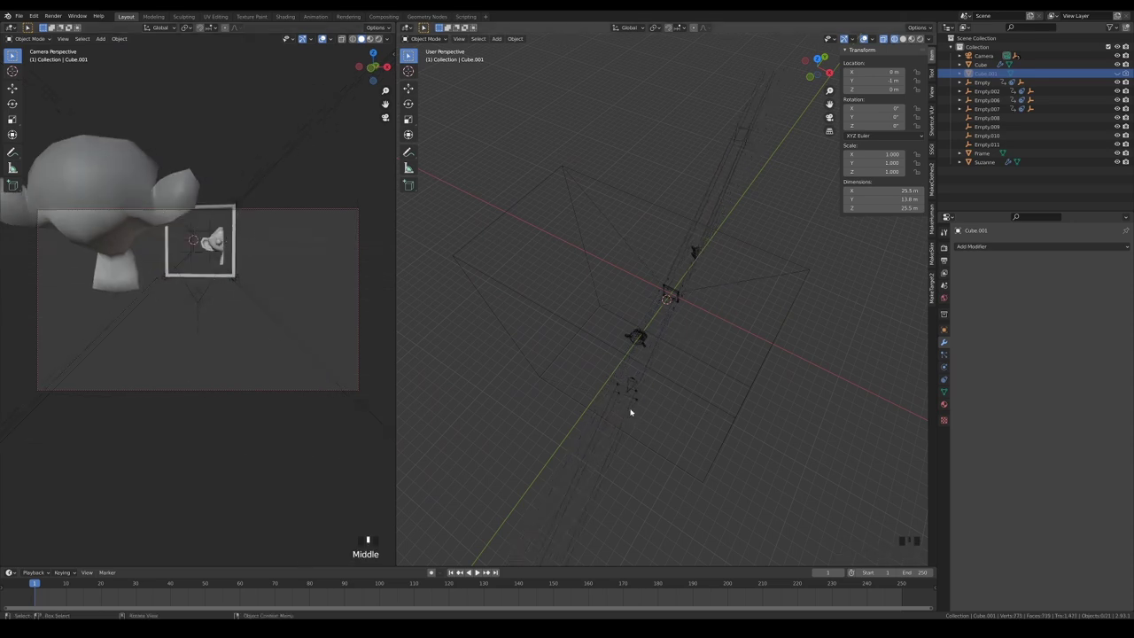
Scale the empty behind the camera down to about 0.24.
scroll(628, 417, "up", 5)
middle_click_drag(623, 458, 612, 332, "shift")
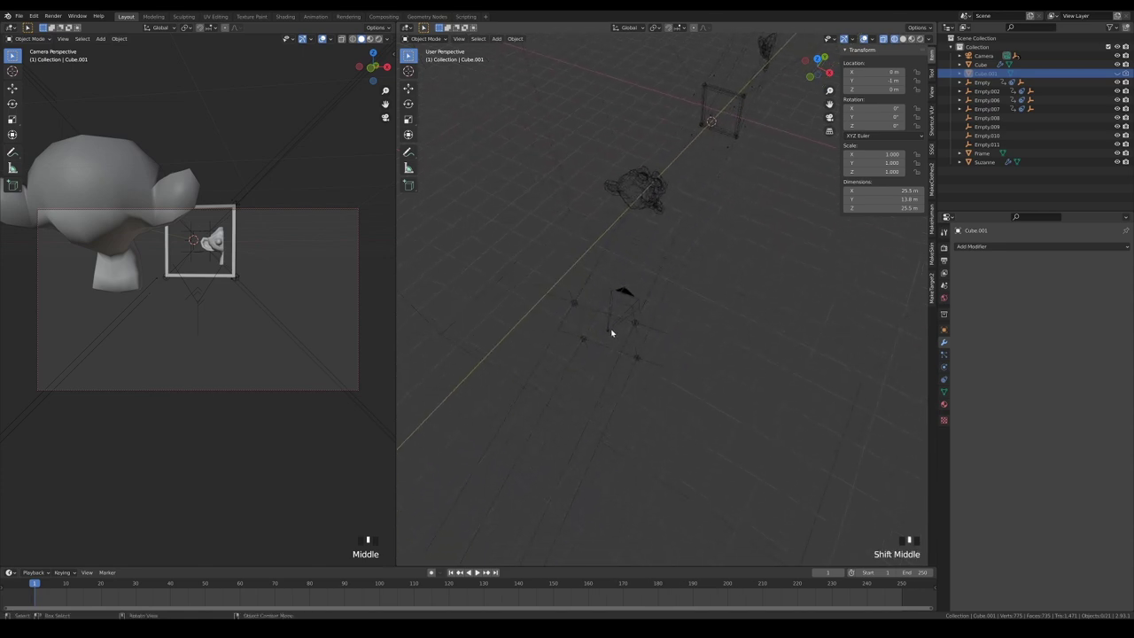
left_click(613, 338)
key("s")
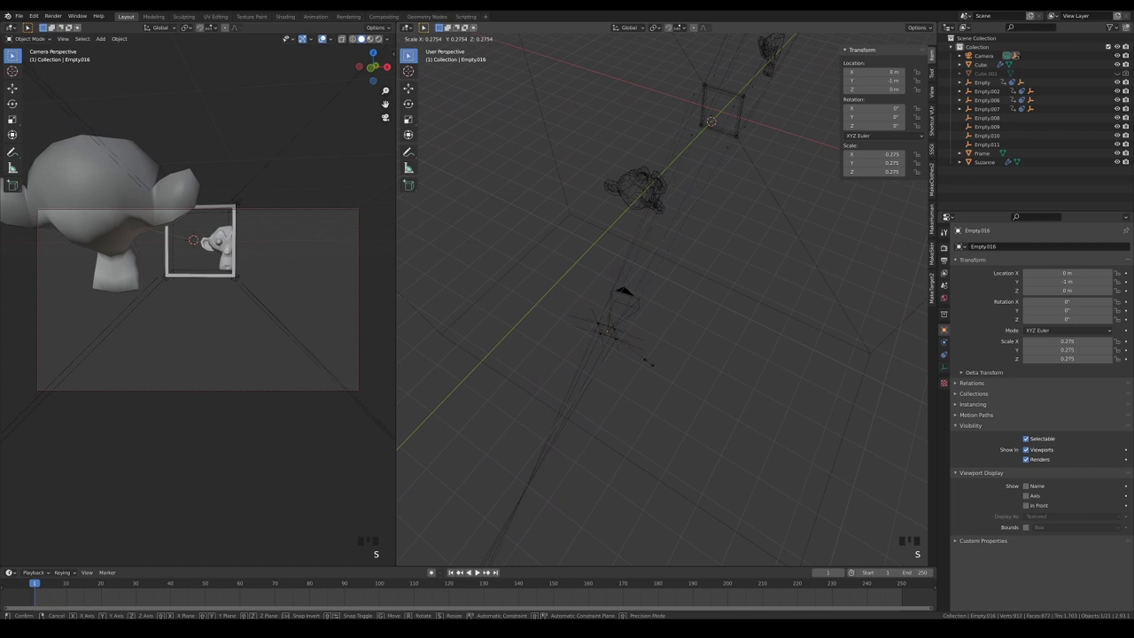
left_click(638, 366)
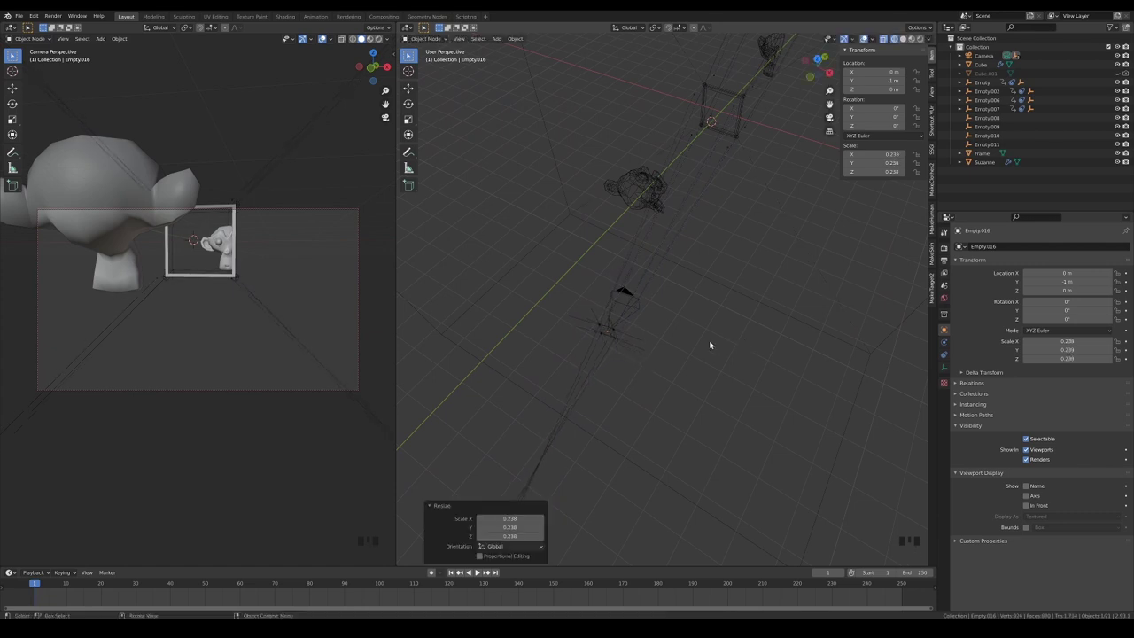
Orbit the camera around Suzanne and the frame to check the portal effect with overlays hidden.
middle_click_drag(710, 345, 682, 354)
middle_click_drag(245, 340, 269, 196)
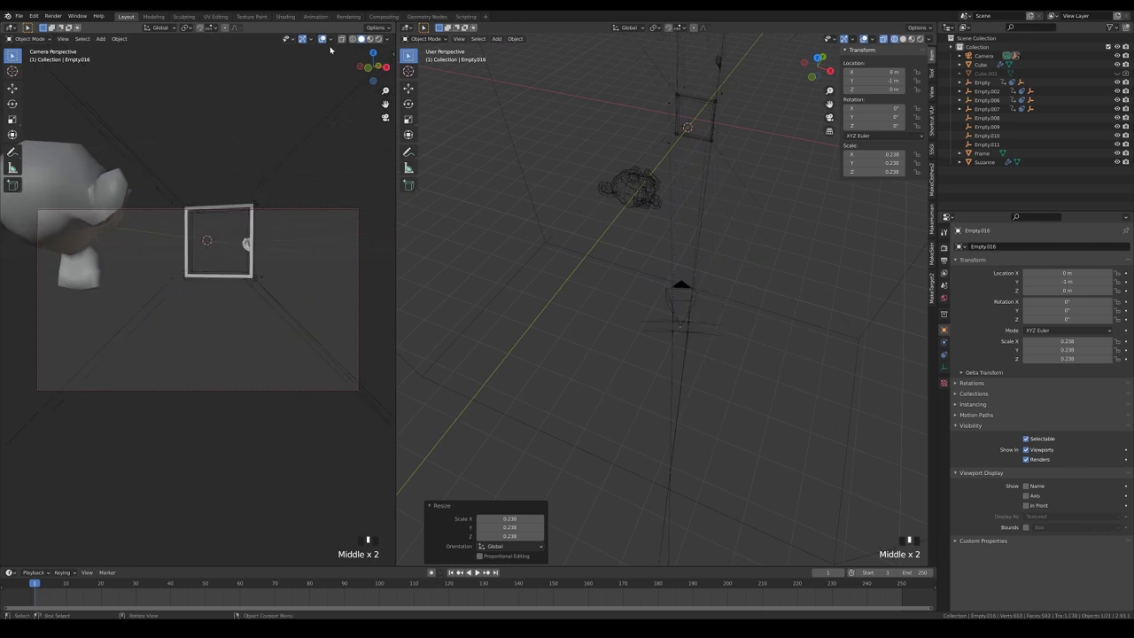
mouse_move(257, 341)
middle_mouse_down()
mouse_move(236, 349)
mouse_move(245, 332)
mouse_move(266, 349)
mouse_move(218, 354)
mouse_move(292, 325)
mouse_move(145, 334)
mouse_move(263, 341)
middle_mouse_up()
scroll(239, 341, "down", 5)
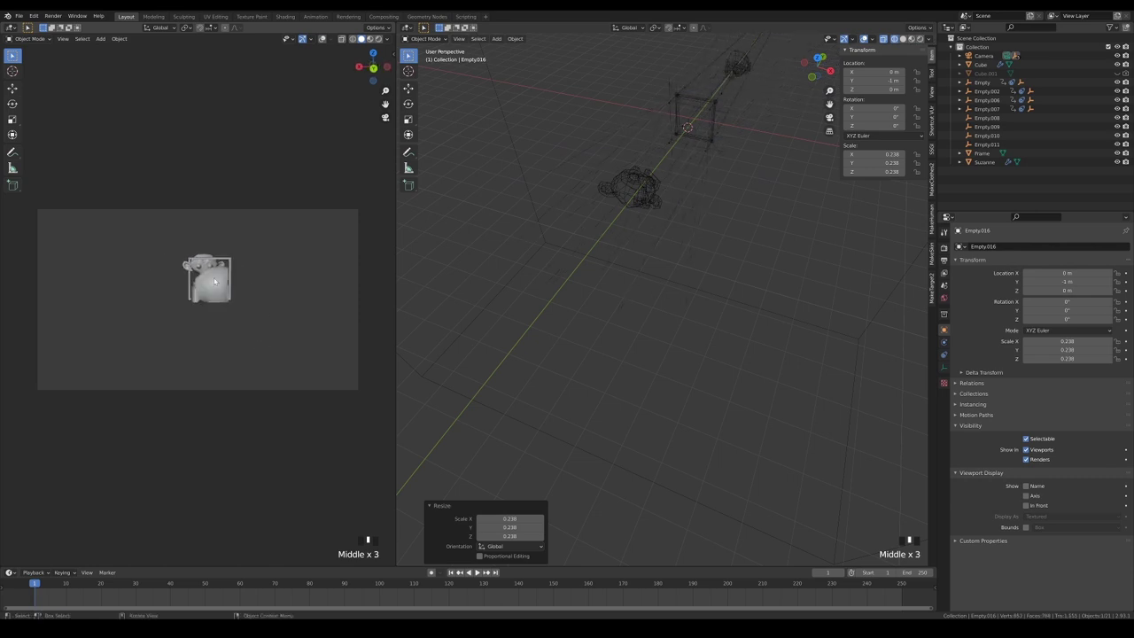
mouse_move(227, 304)
middle_mouse_down()
mouse_move(253, 314)
mouse_move(233, 301)
mouse_move(225, 327)
mouse_move(215, 317)
middle_mouse_up()
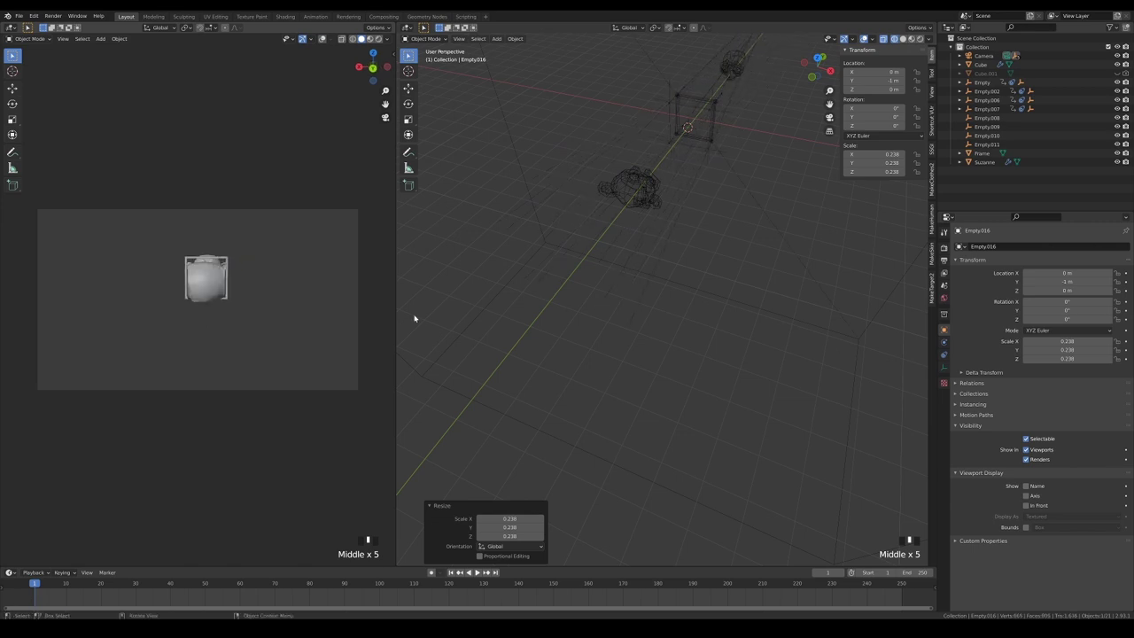
Add a Limit Location constraint to the empty behind the camera, with Maximum Y enabled at 0 m.
scroll(706, 240, "down", 2)
middle_click_drag(739, 206, 634, 340, "shift")
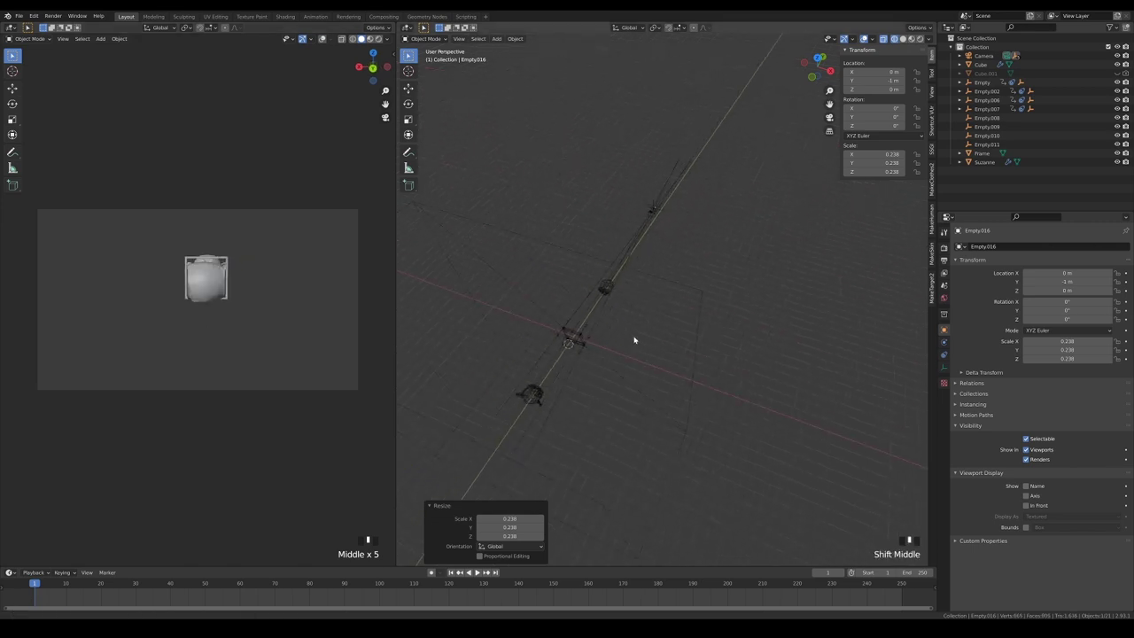
key("KP_Decimal")
scroll(694, 284, "down", 20)
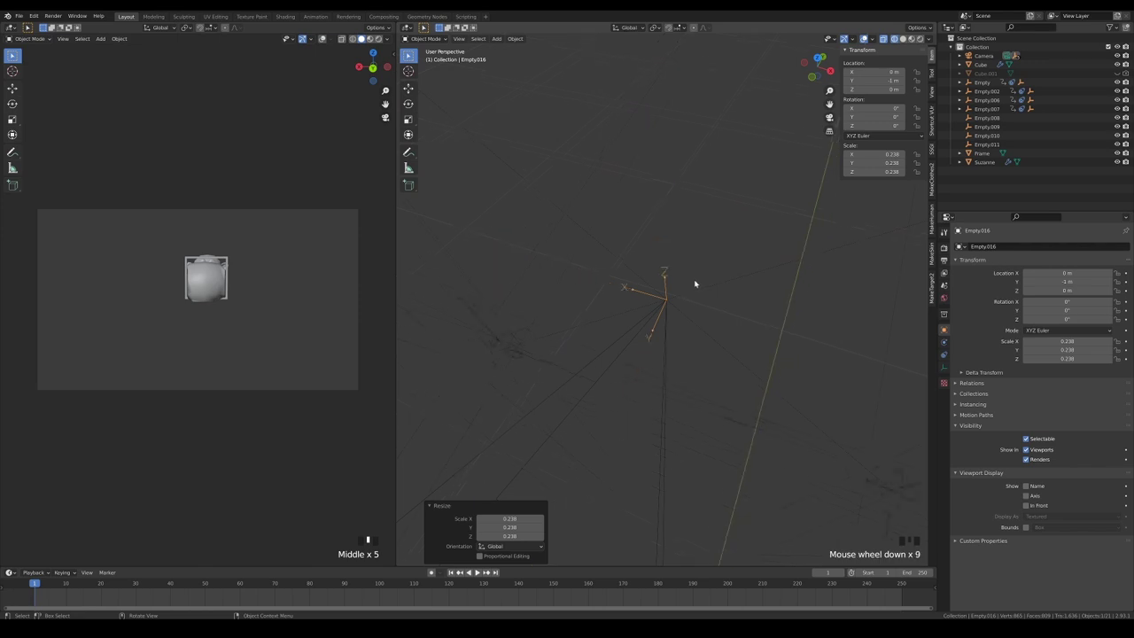
scroll(682, 285, "down", 3)
scroll(724, 446, "up", 1)
middle_click_drag(724, 446, 582, 423)
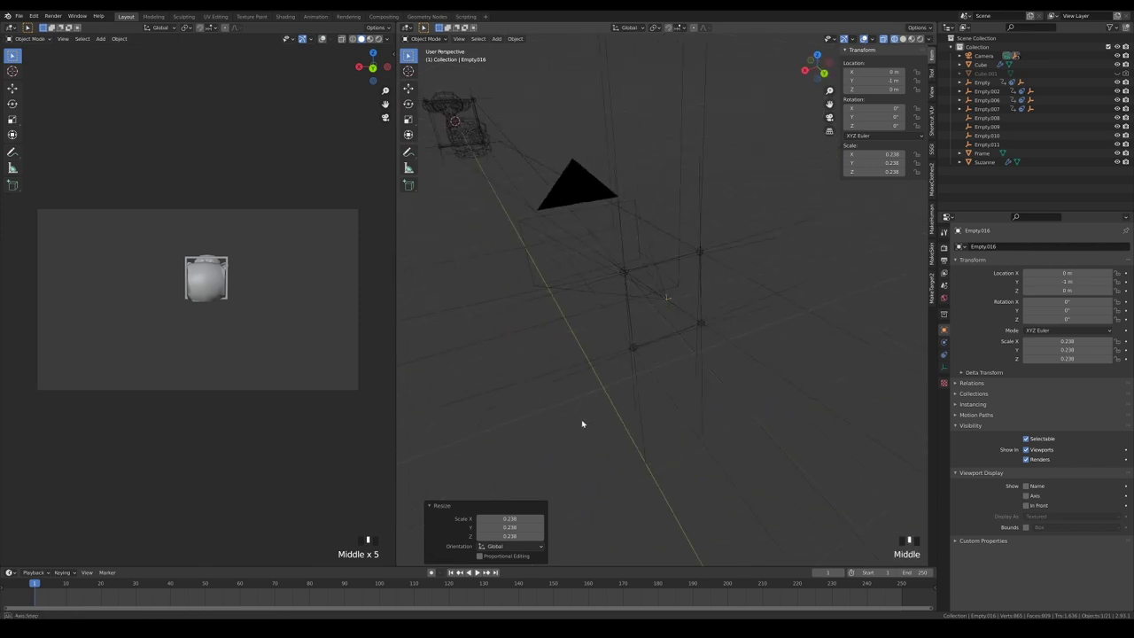
scroll(612, 390, "down", 1)
scroll(614, 384, "down", 4)
left_click(944, 355)
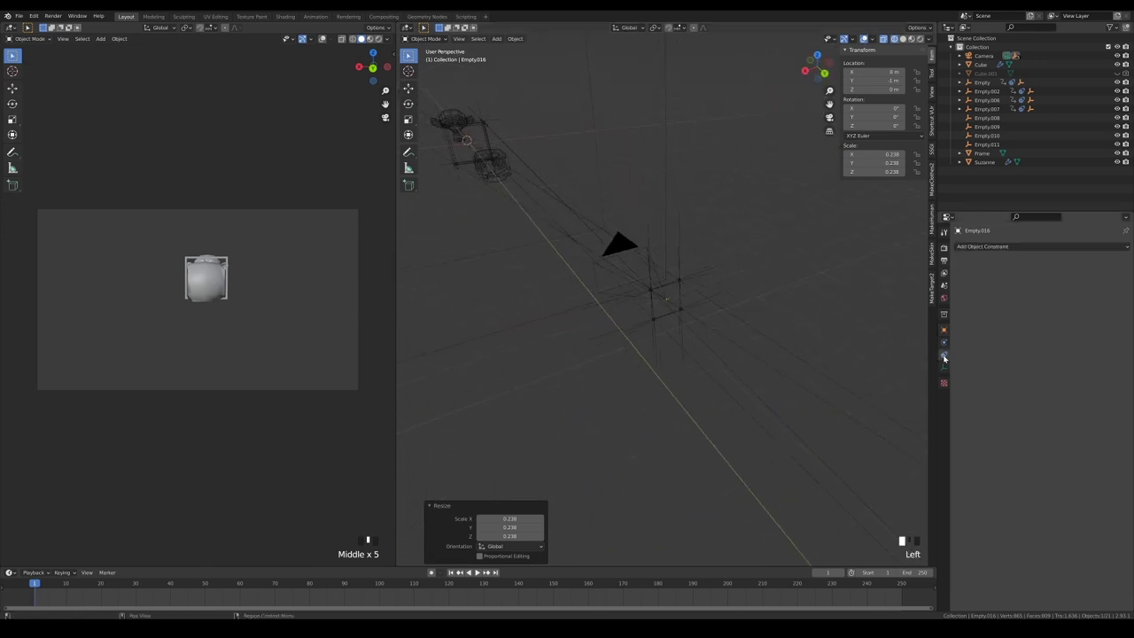
left_click(984, 247)
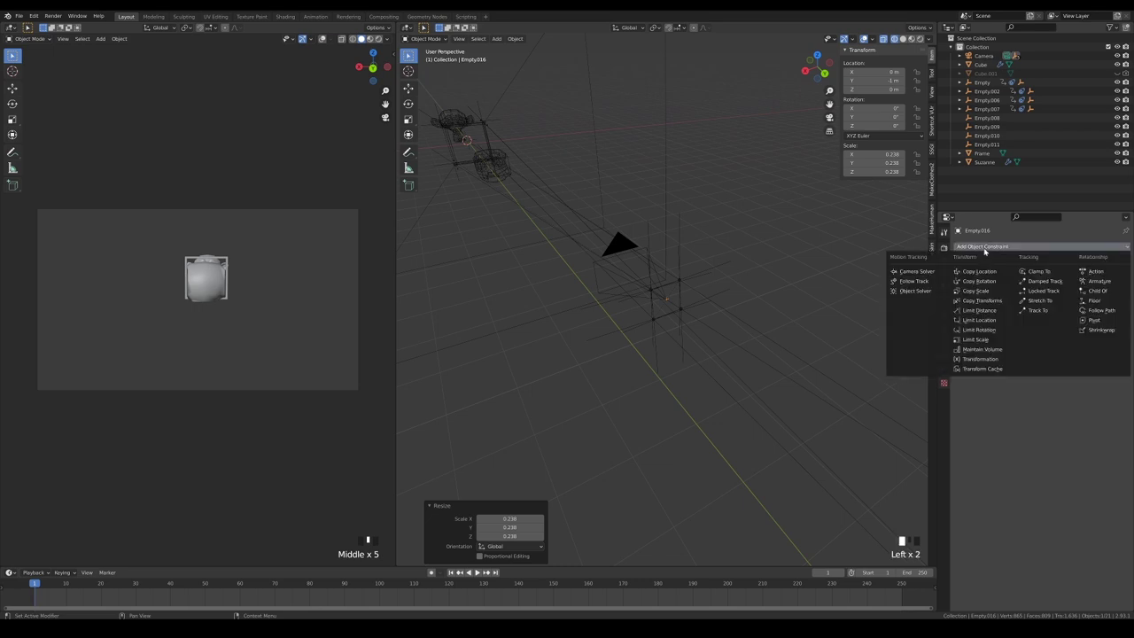
left_click(985, 321)
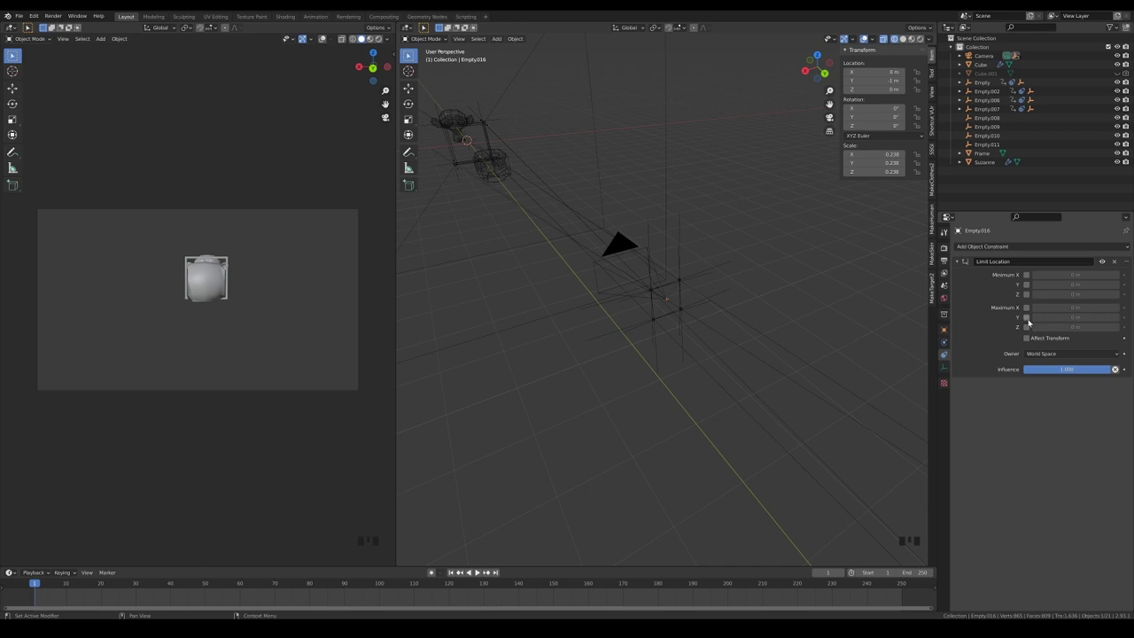
left_click(1026, 318)
Orbit the camera to the side of and behind the frame to examine how the constrained rig and mirrored Suzanne behave.
middle_click_drag(615, 363, 535, 325)
middle_click_drag(166, 337, 296, 342)
middle_click_drag(643, 361, 679, 388)
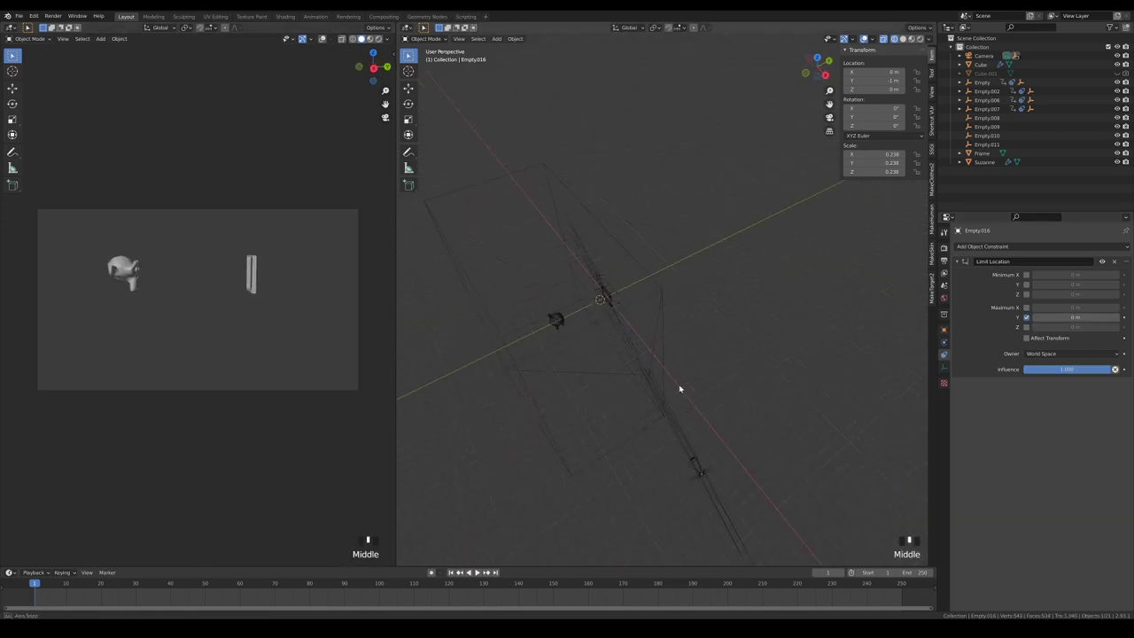
scroll(229, 312, "up", 4)
middle_click_drag(229, 312, 282, 331)
scroll(669, 356, "up", 4)
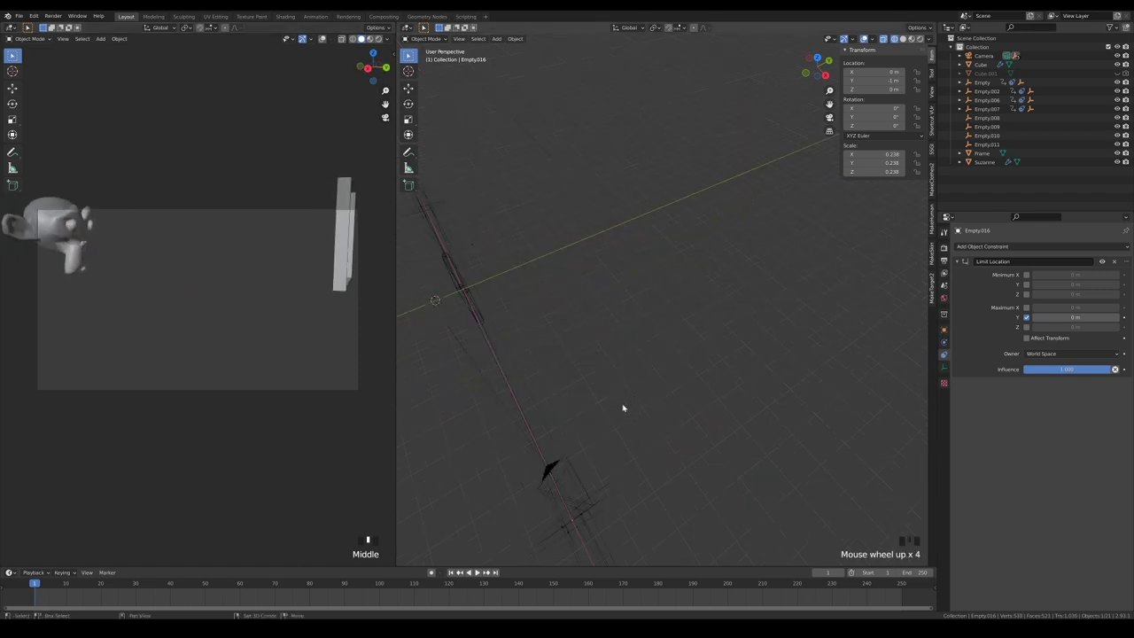
middle_click_drag(623, 408, 699, 348, "shift")
middle_click_drag(323, 314, 85, 334)
scroll(233, 327, "down", 3)
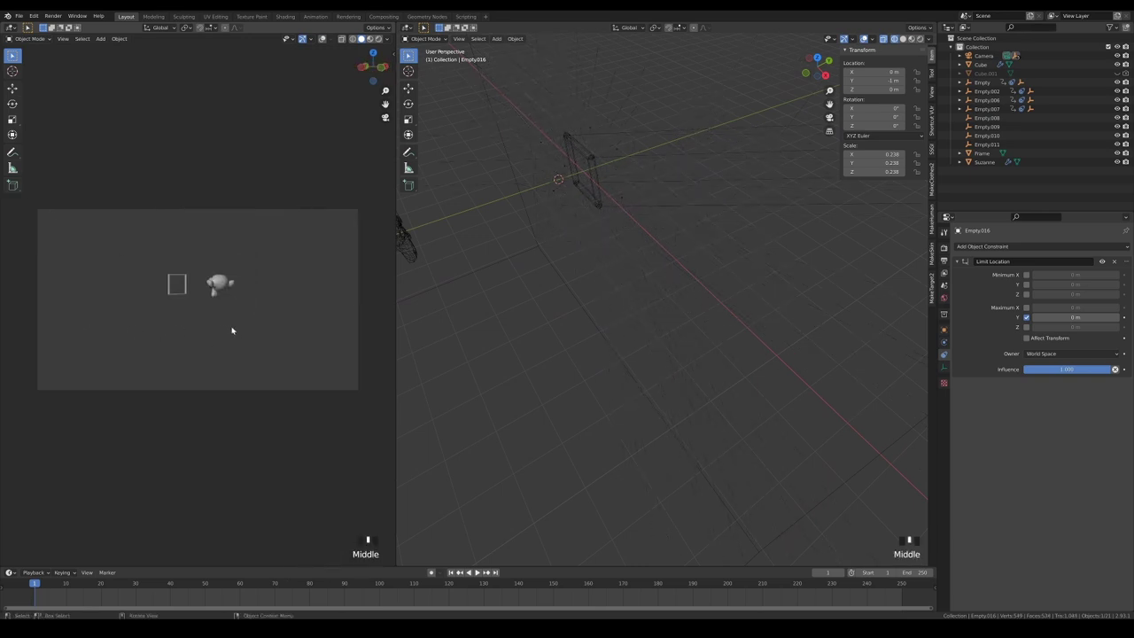
middle_click_drag(232, 330, 175, 317)
scroll(199, 314, "up", 3)
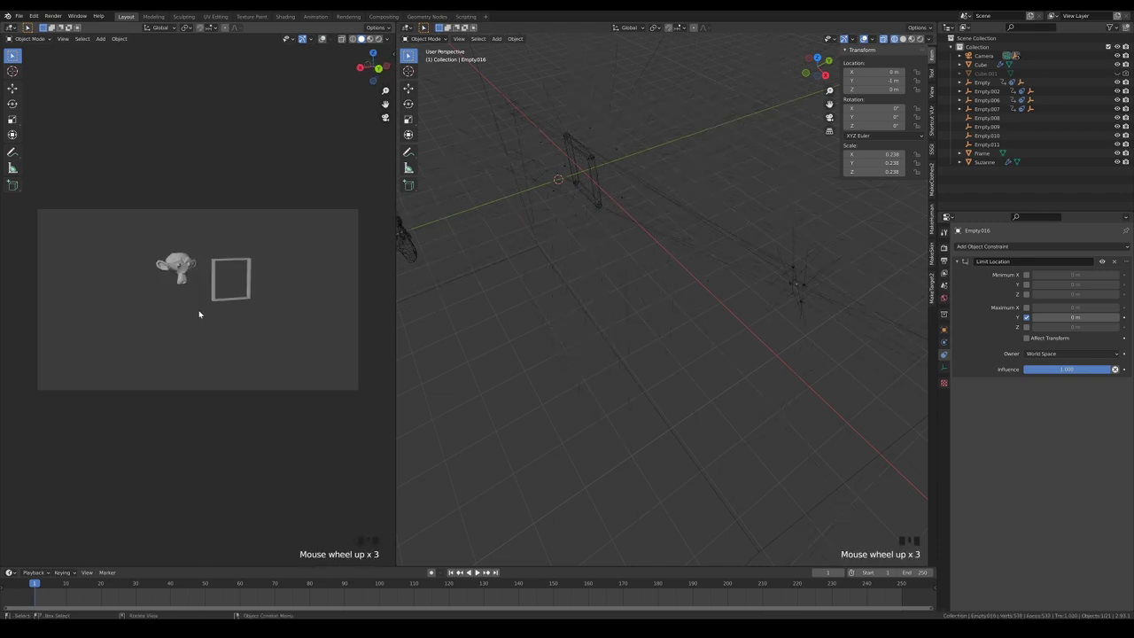
Parent the four spherical corner empties to the Frame with Keep Transform.
left_click(493, 140)
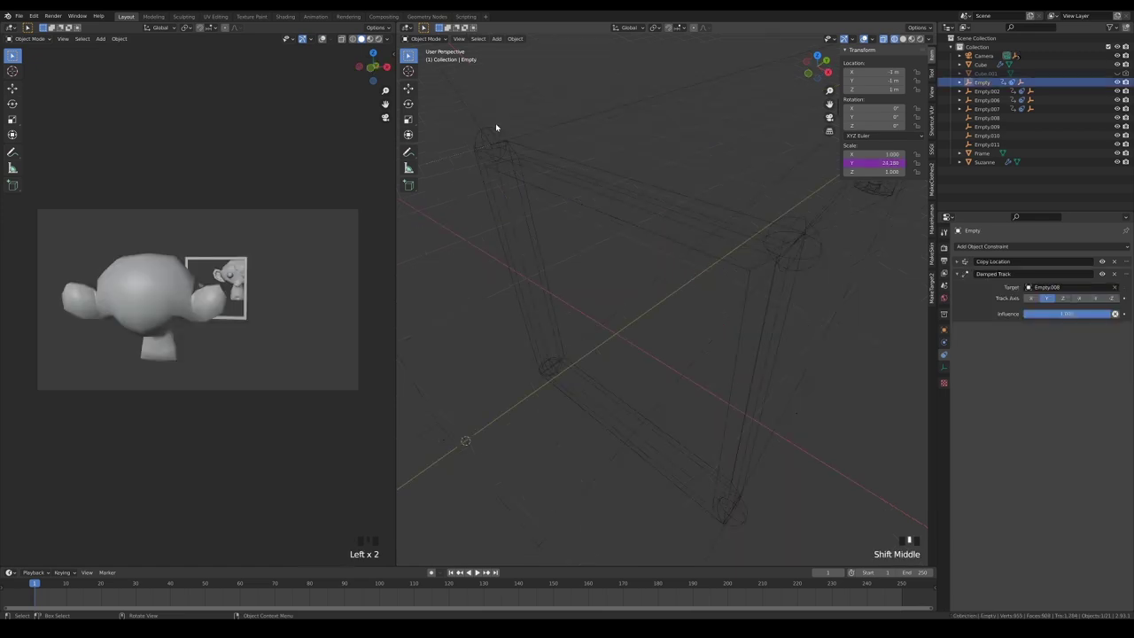
left_click(815, 262, "shift")
left_click(729, 500, "shift")
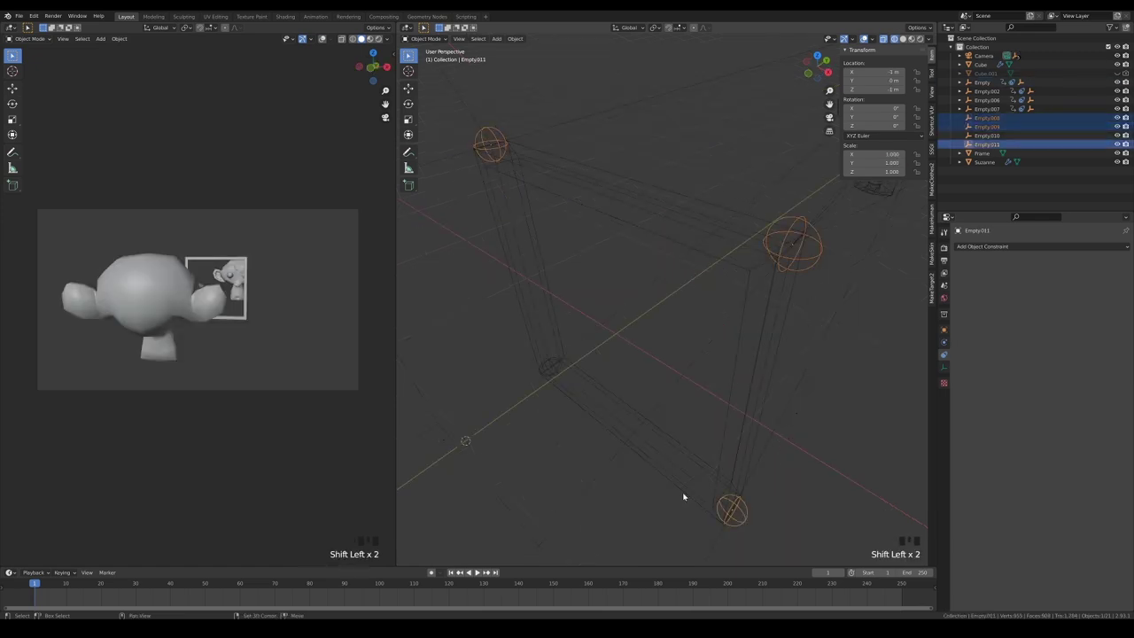
left_click(560, 369, "shift")
left_click(627, 410, "shift")
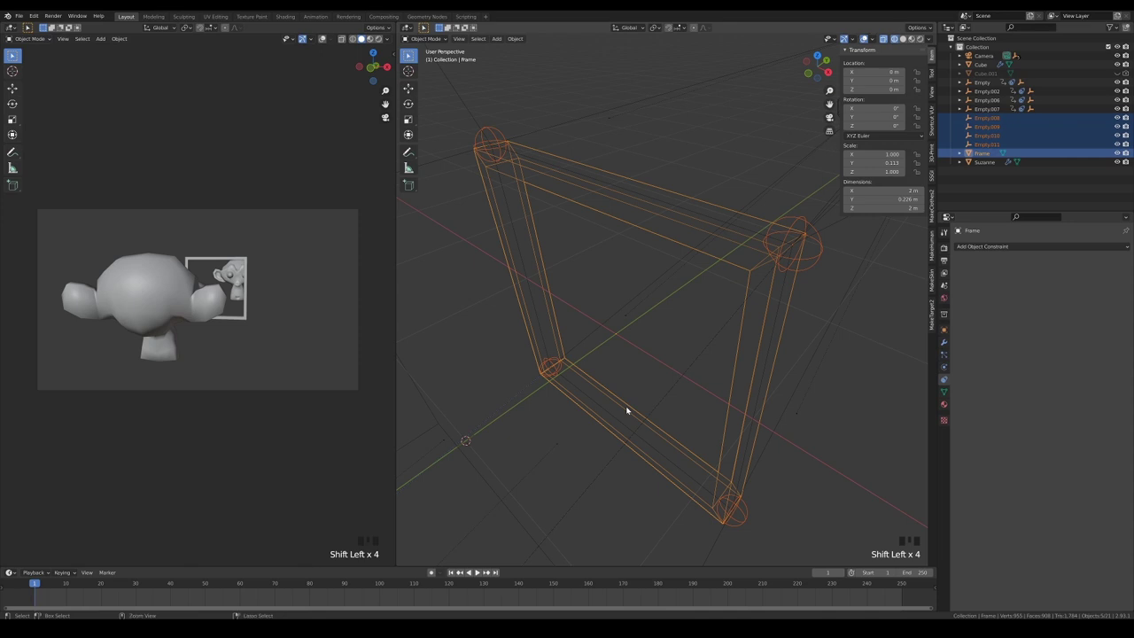
key("ctrl+p")
left_click(626, 410)
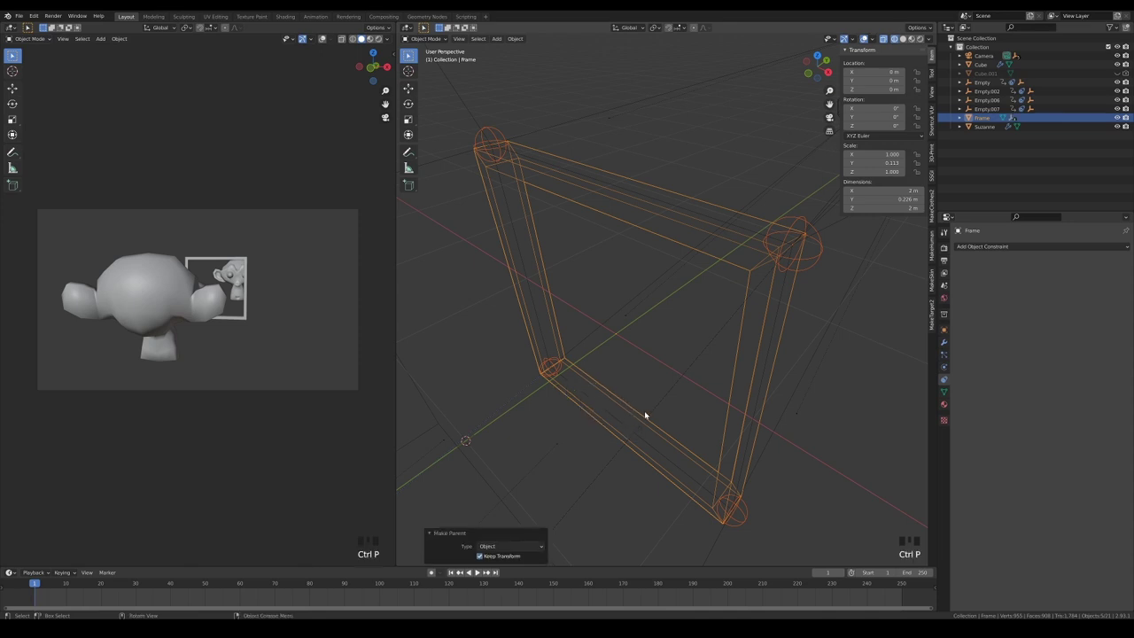
Try moving the Frame together with its parented corner empties.
scroll(644, 411, "down", 3)
middle_click_drag(665, 413, 673, 405)
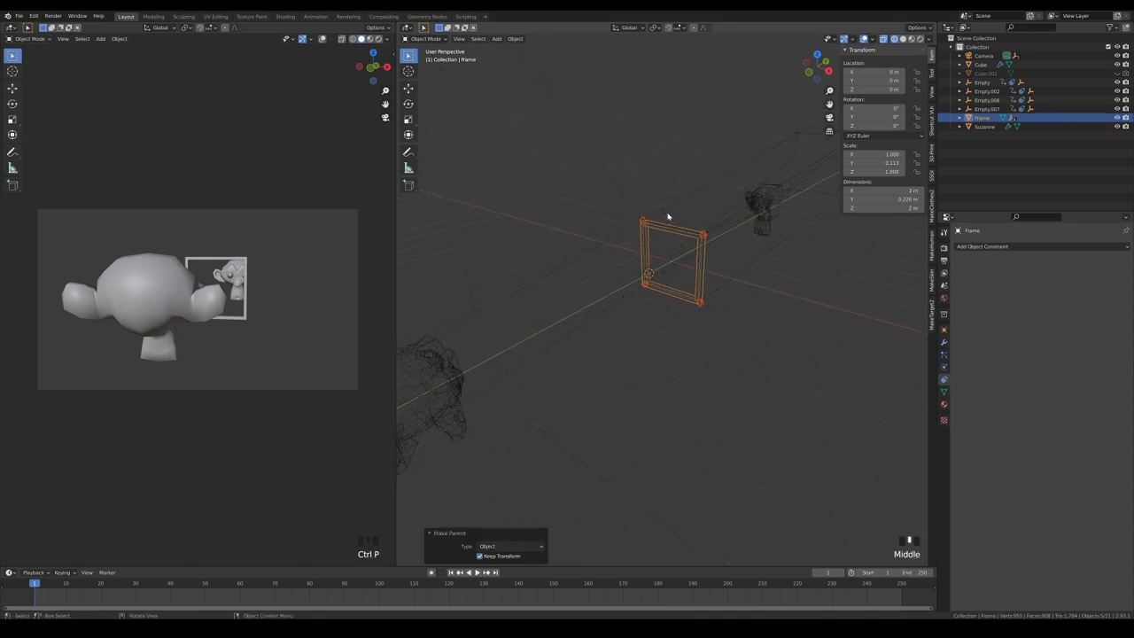
key("g")
right_click(693, 244)
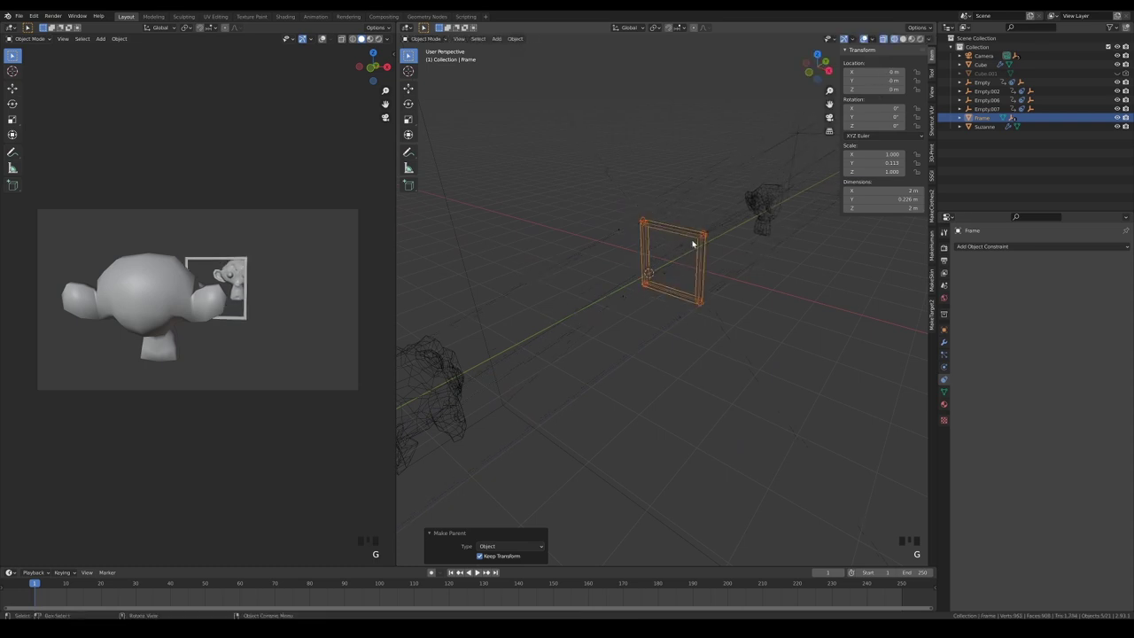
key("g")
right_click(301, 291)
Try rotating the Frame, first in perspective and again in the right orthographic view.
middle_click_drag(705, 291, 694, 321)
key("r")
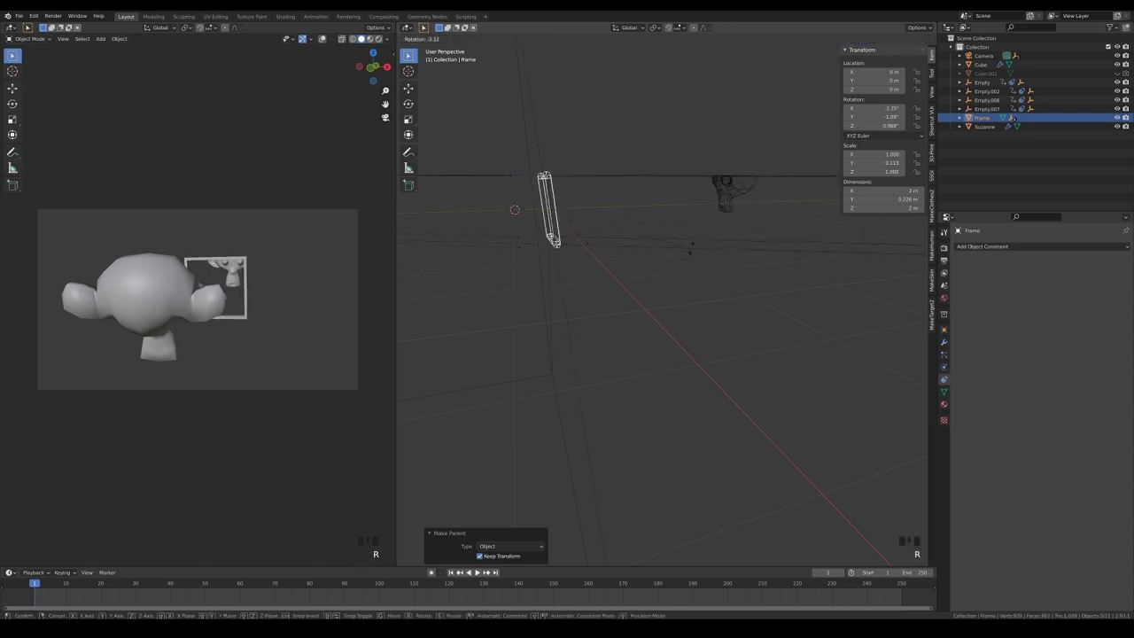
right_click(692, 252)
key("KP_3")
key("r")
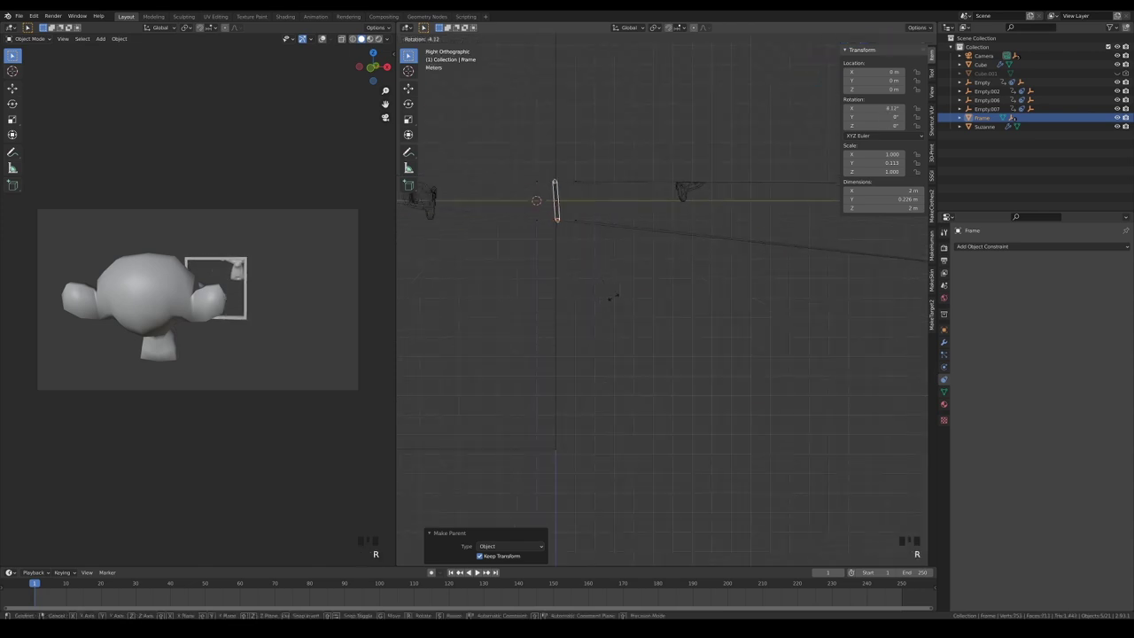
right_click(612, 299)
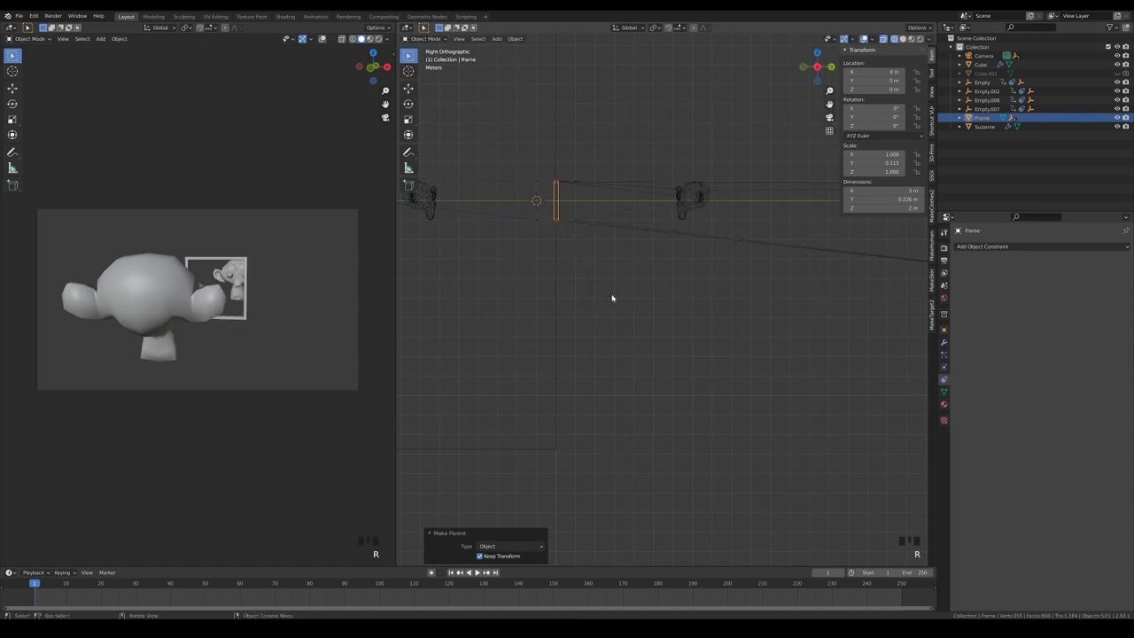
Rotate the Frame about the Z axis in the top orthographic view.
key("KP_7")
key("r")
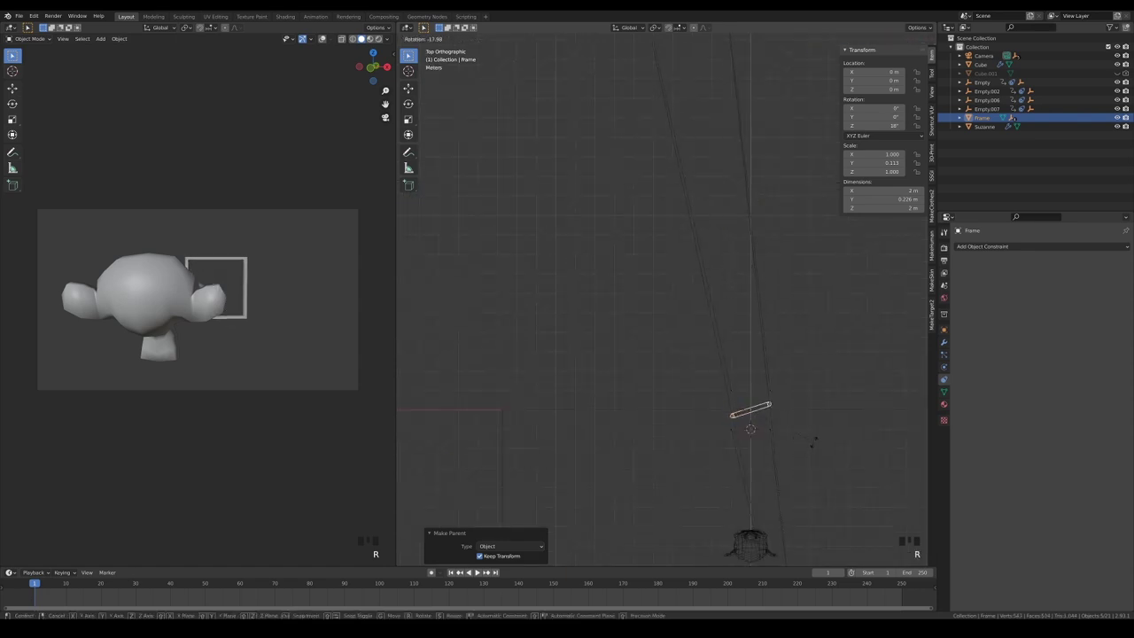